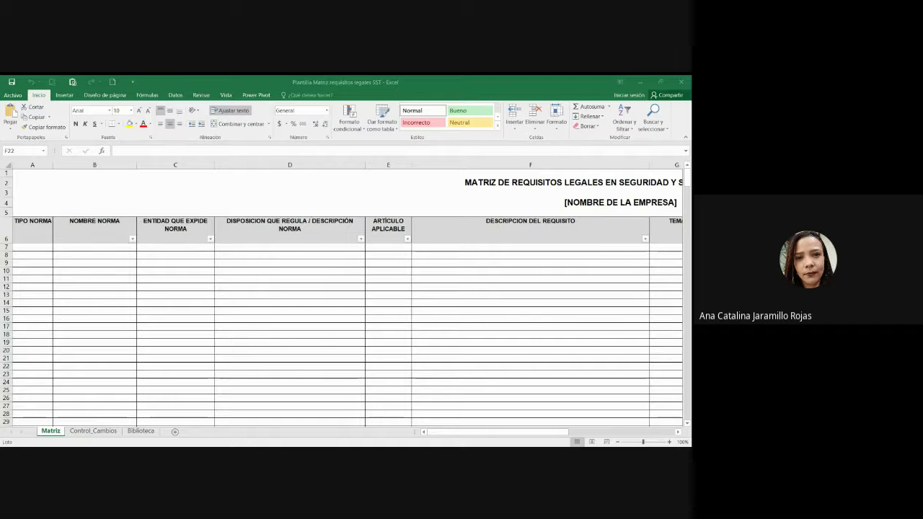
- Zoom the Matriz sheet out from 100% to 70% so more matrix columns fit
scroll(529, 309, down, 1)
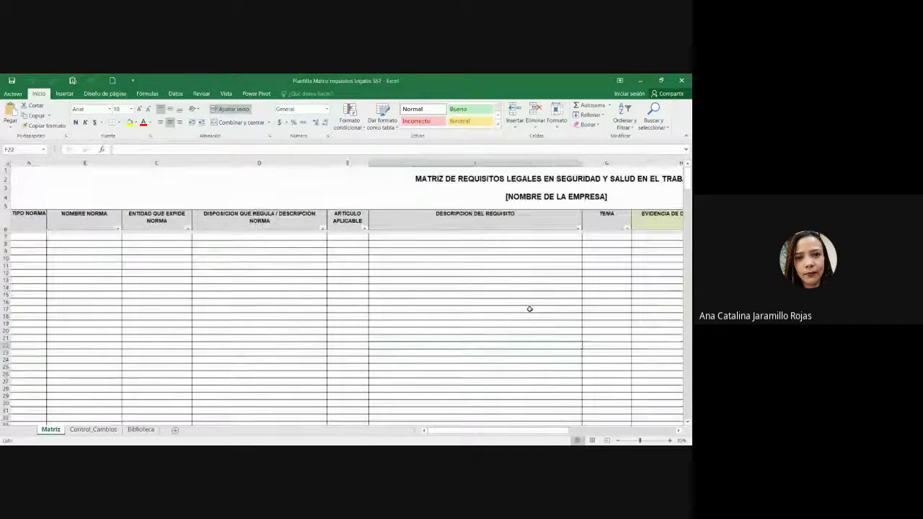
scroll(530, 310, down, 1)
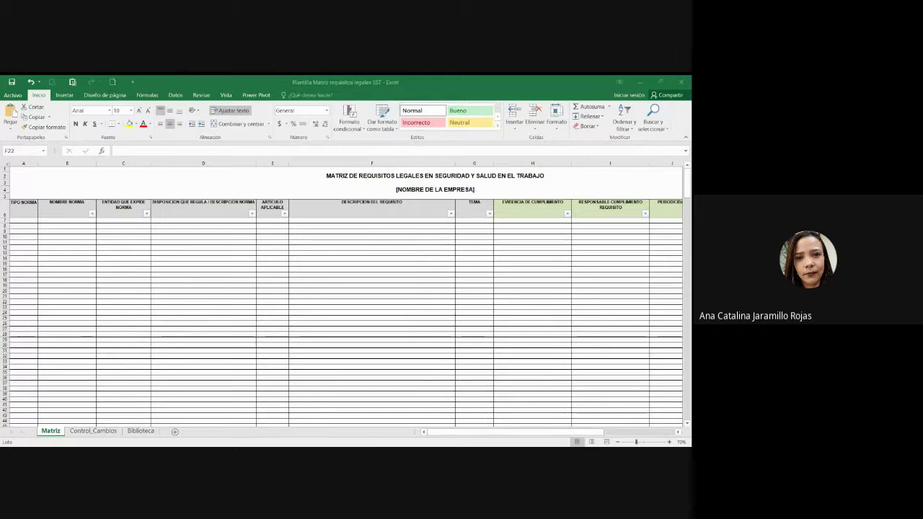
- Review the Matriz header cells from TIPO NORMA across to TEMA
click(358, 273)
scroll(358, 273, up, 1)
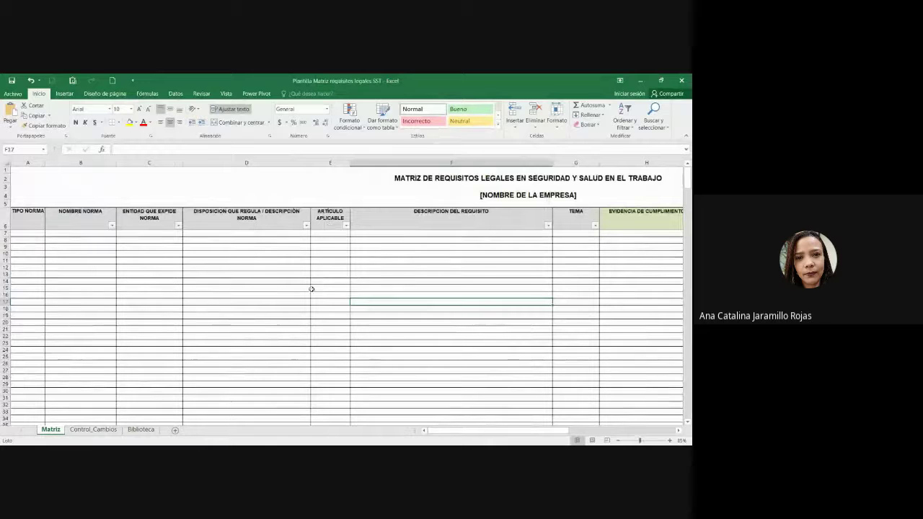
click(33, 225)
key(Right)
key(Right)
key(Right)
key(Right)
key(Right)
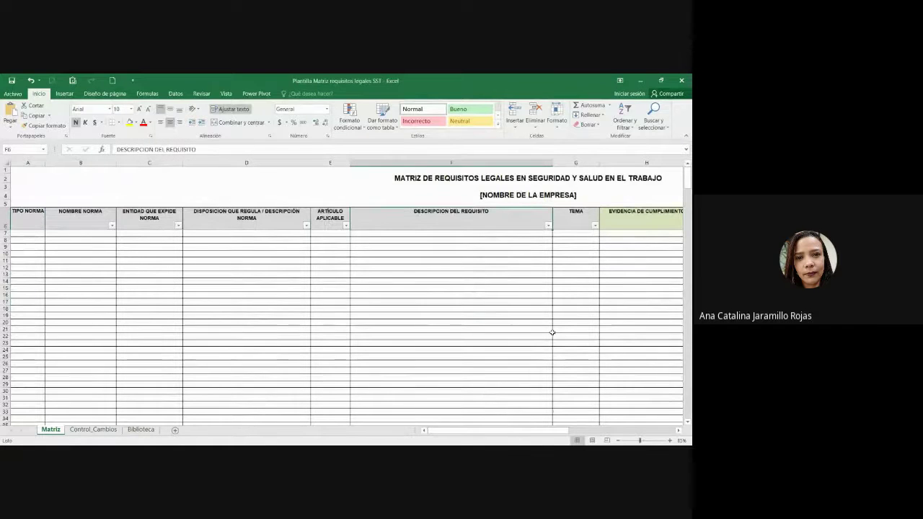
mouse_move(517, 430)
mouse_down()
mouse_move(573, 421)
mouse_move(520, 426)
mouse_up()
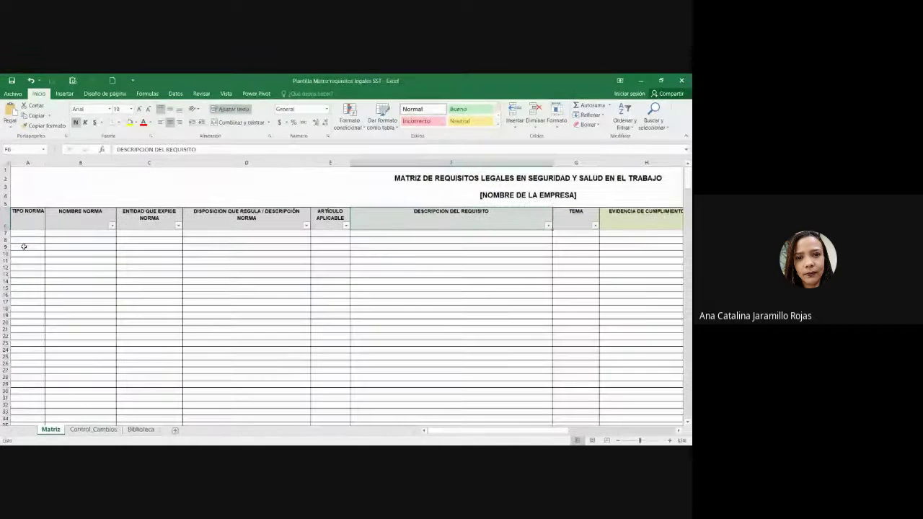
drag(27, 220, 605, 220)
click(581, 219)
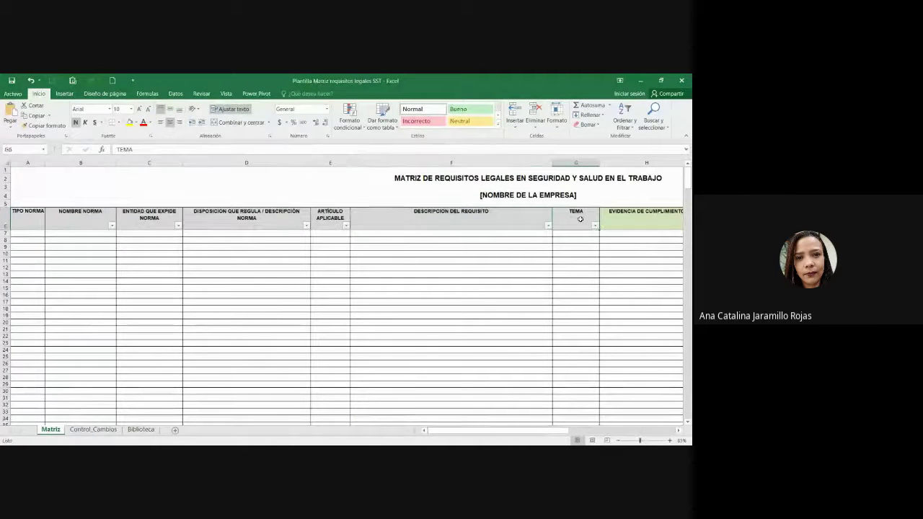
drag(27, 220, 573, 218)
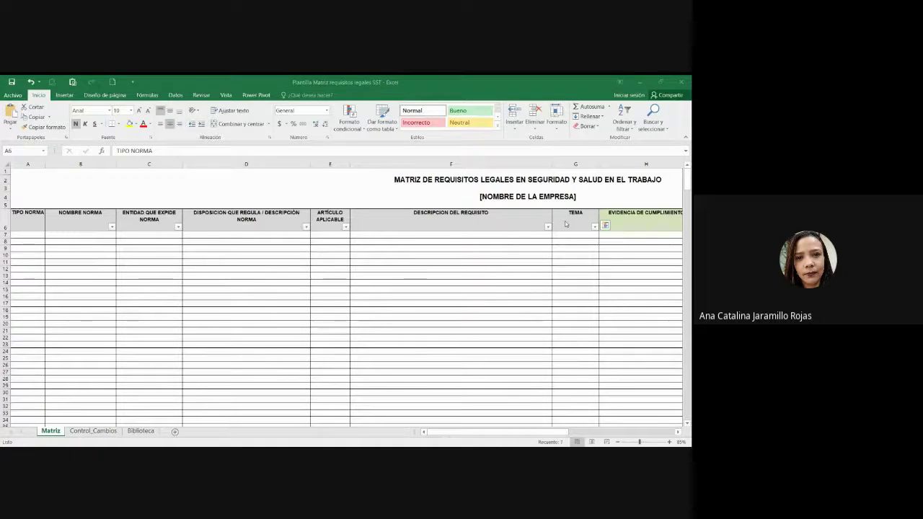
drag(449, 433, 557, 432)
drag(96, 221, 268, 221)
- Clear the sample verification entries in K7:N7 and review the verification headers
drag(338, 235, 476, 234)
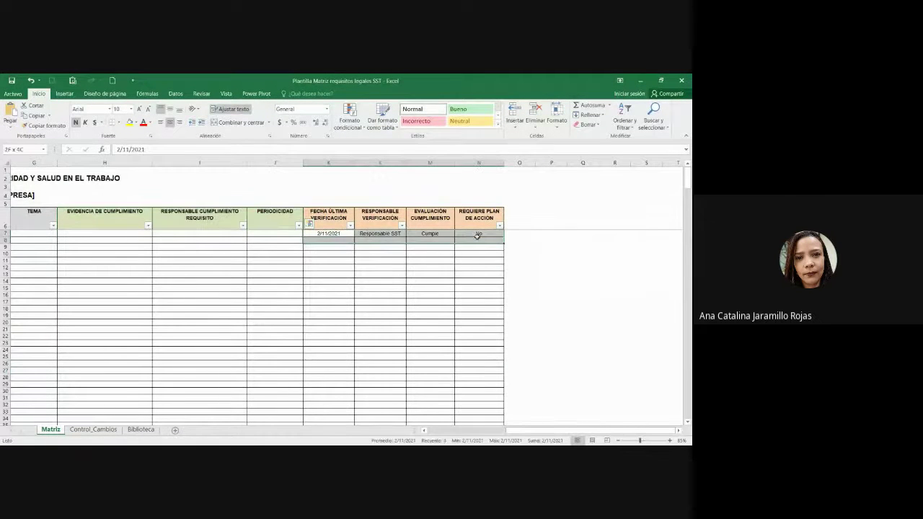
key(Delete)
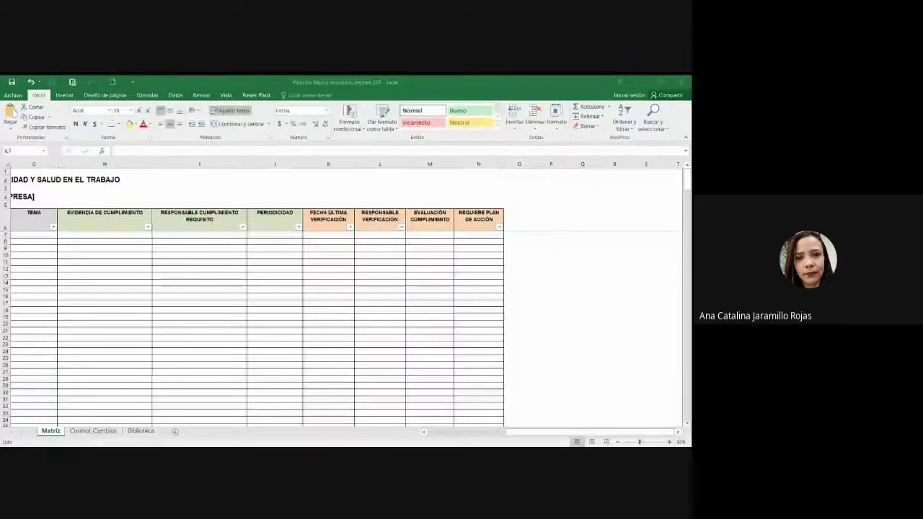
click(101, 214)
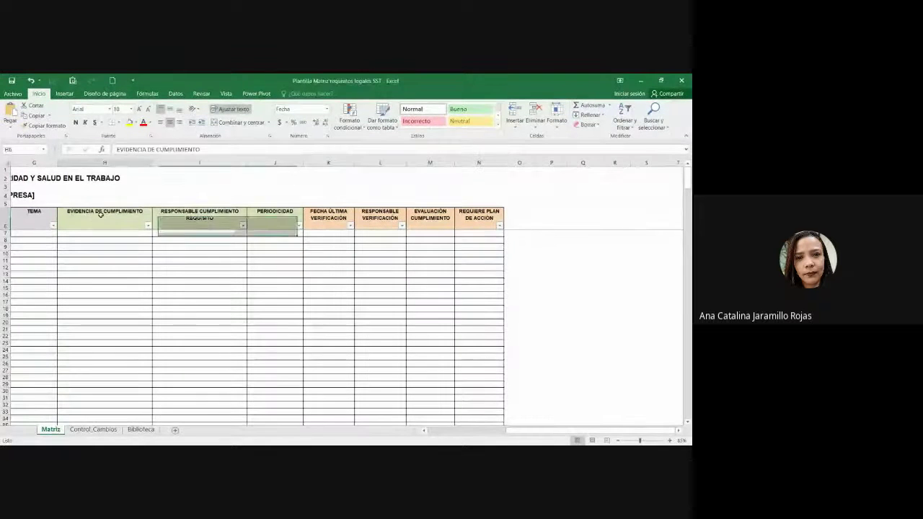
click(275, 217)
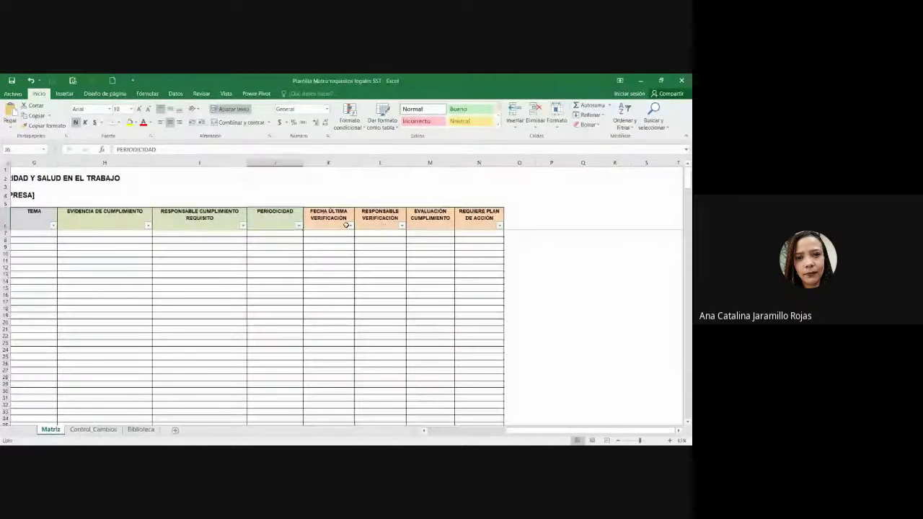
drag(328, 216, 476, 218)
click(475, 226)
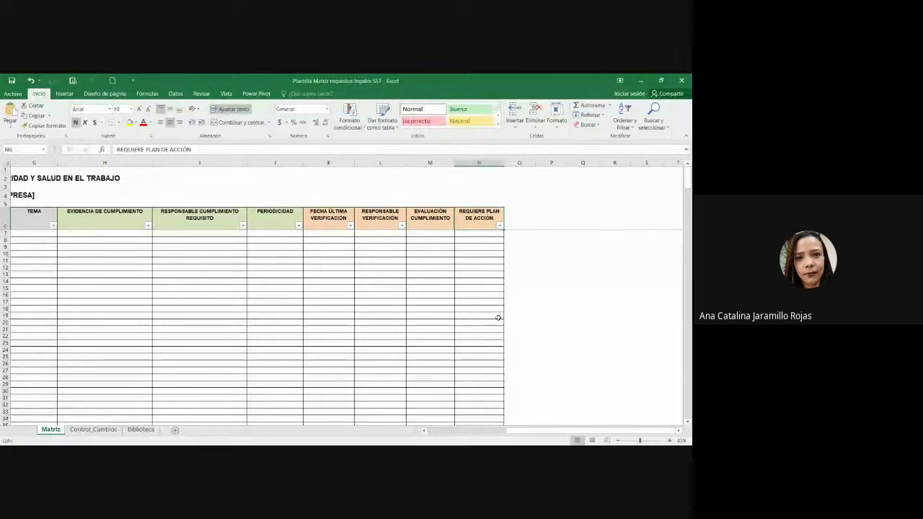
- Inspect the merged title rows above the requirements table, leaving nothing selected
scroll(537, 436, left, 6)
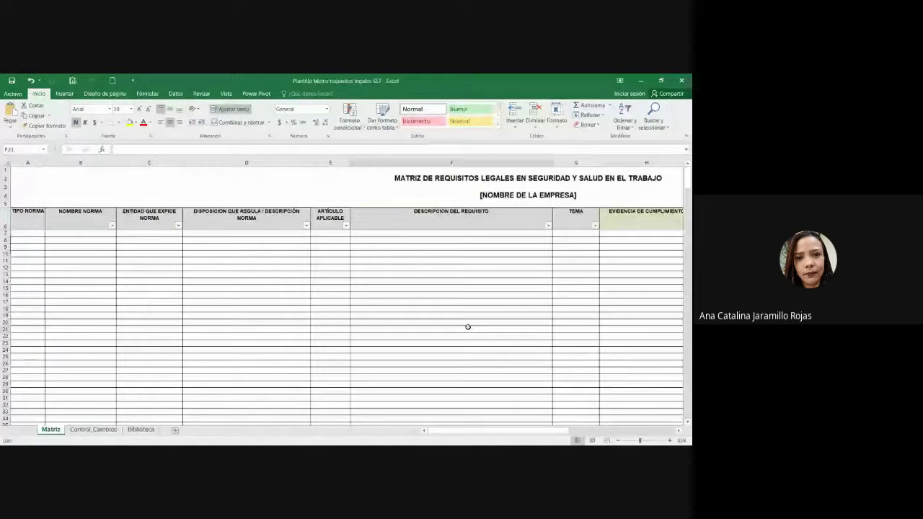
click(526, 168)
drag(526, 177, 526, 199)
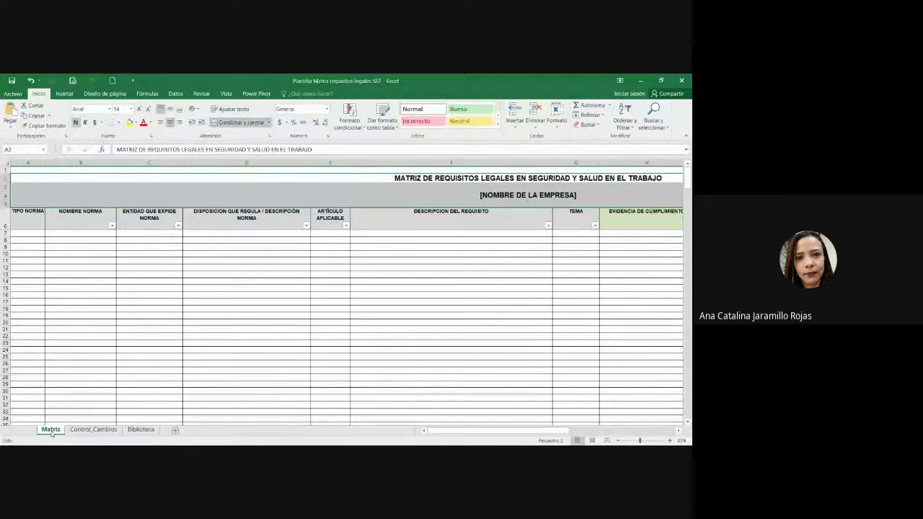
click(308, 279)
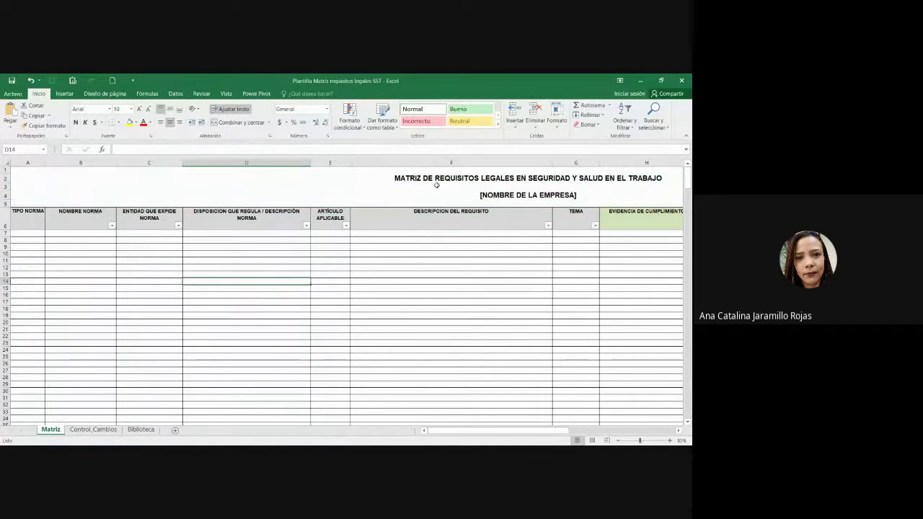
drag(436, 185, 432, 197)
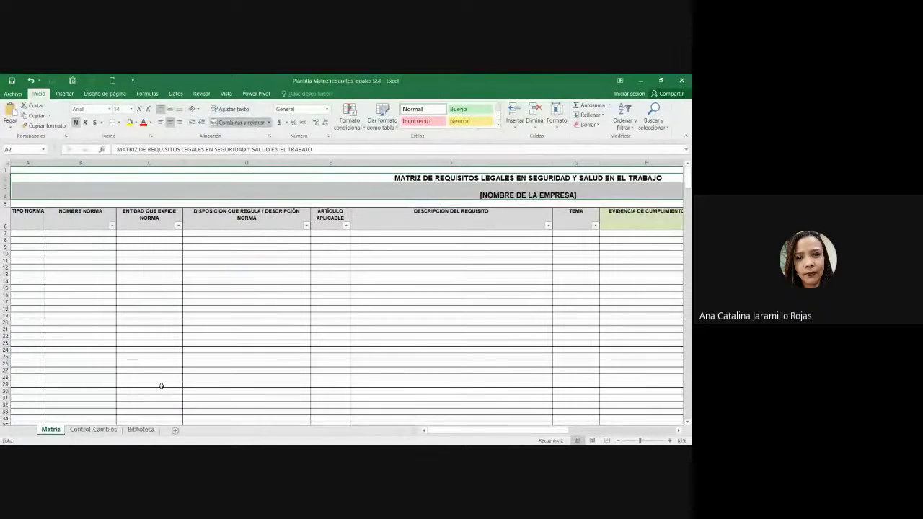
click(368, 233)
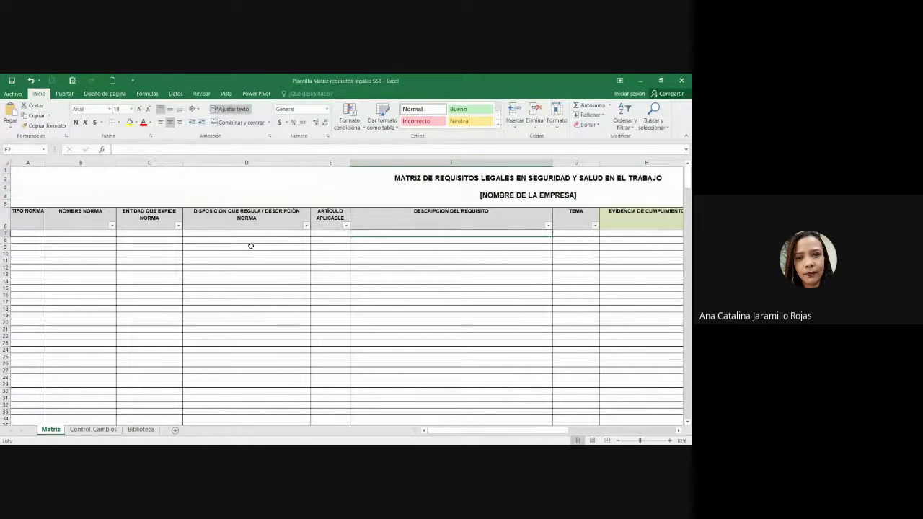
- Go to the Control_Cambios sheet and select the Versión cells A7:A13
click(87, 430)
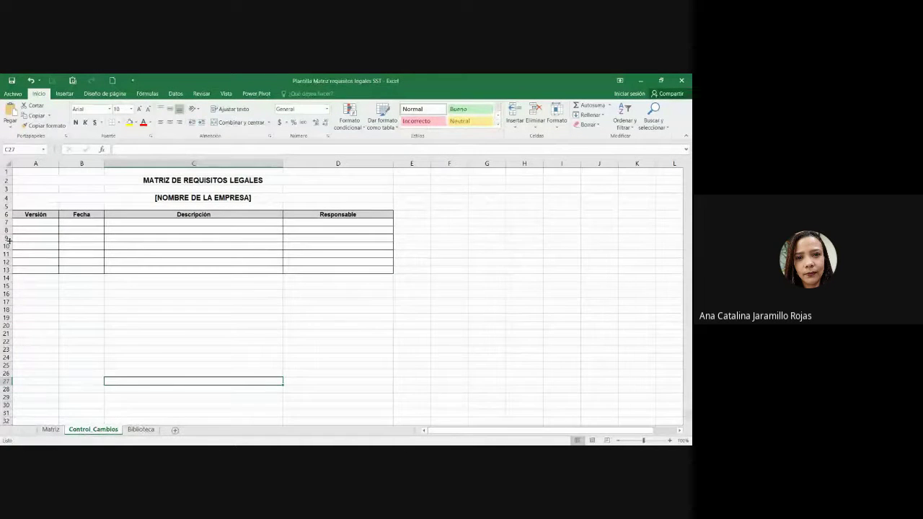
click(33, 223)
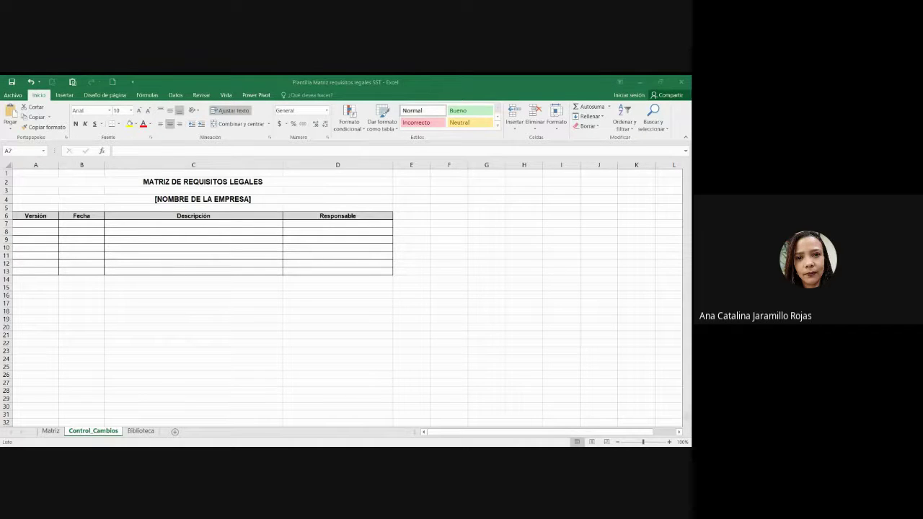
click(412, 303)
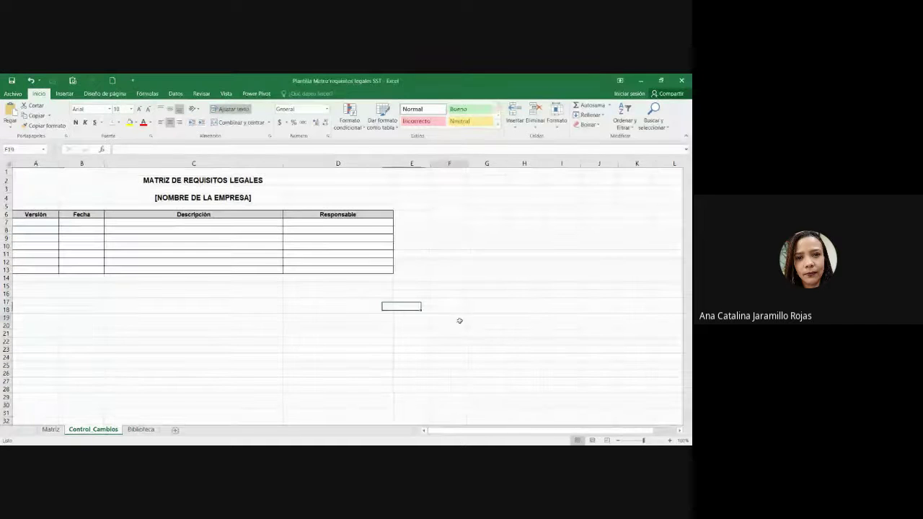
click(456, 319)
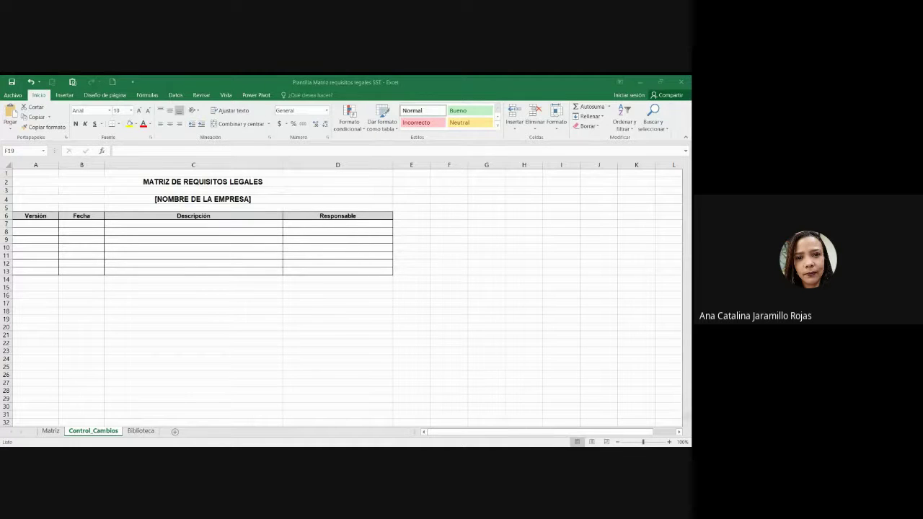
scroll(195, 269, up, 2)
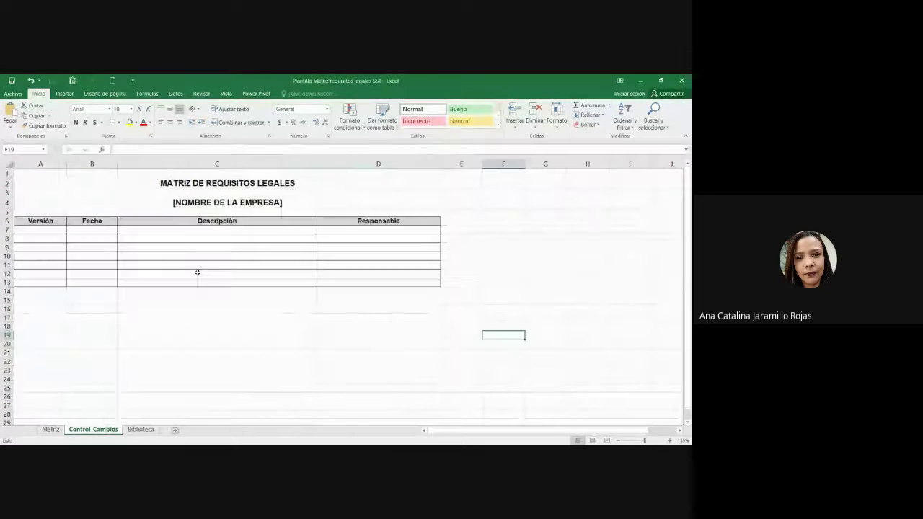
click(58, 231)
drag(46, 242, 47, 300)
- Number versions 1 to 4 in A7:A10, then clear them again
click(35, 243)
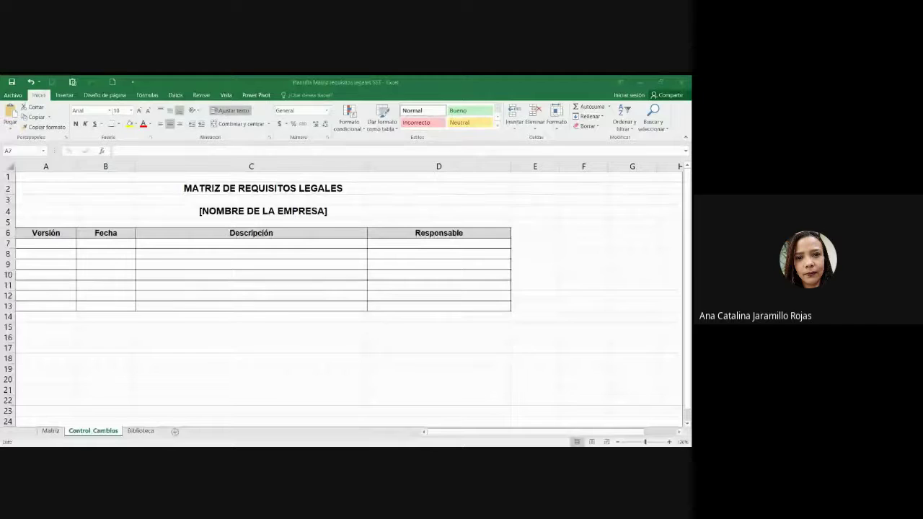
text(1)
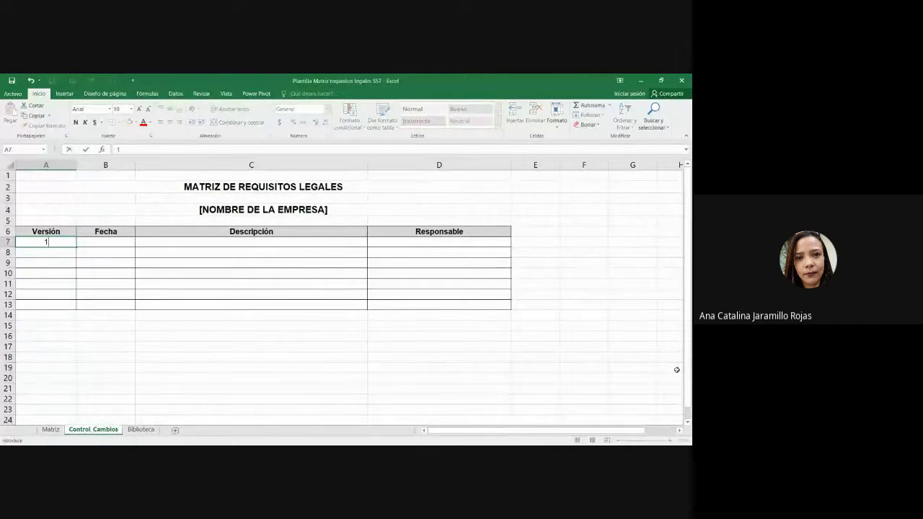
key(Return)
text(2)
key(Return)
text(3)
key(Return)
text(4)
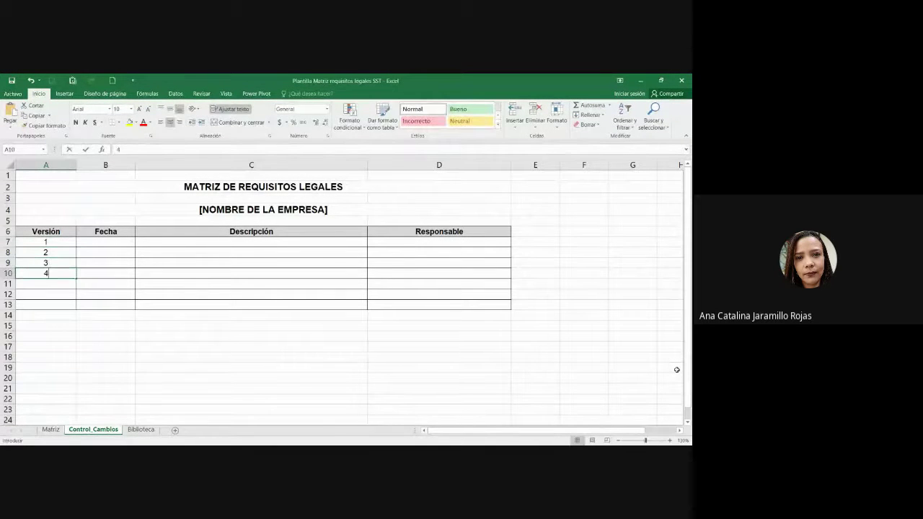
key(Return)
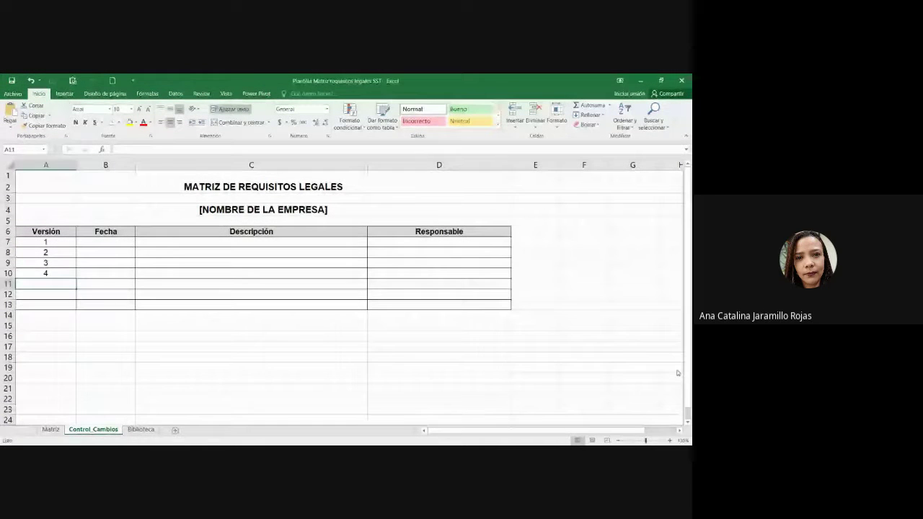
drag(57, 242, 58, 275)
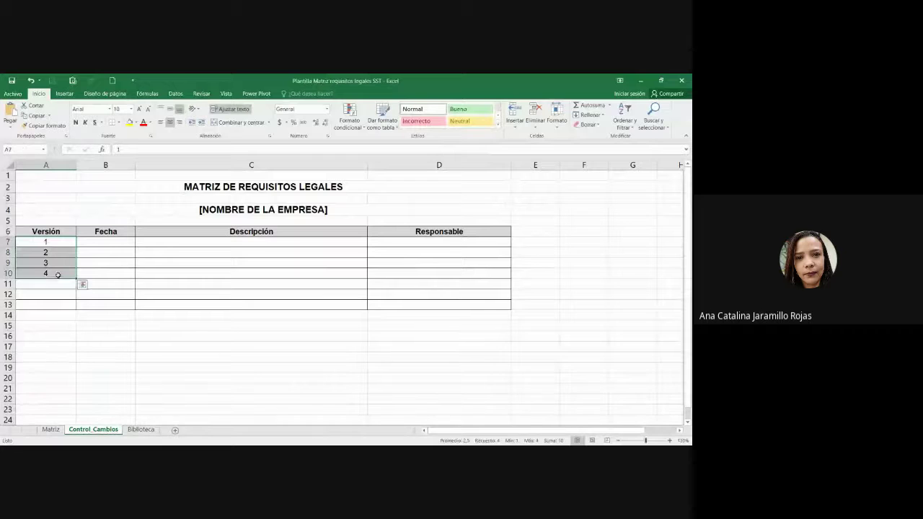
key(Delete)
- Enter version 0.0 in A7 and 1.0 in A8
text(1)
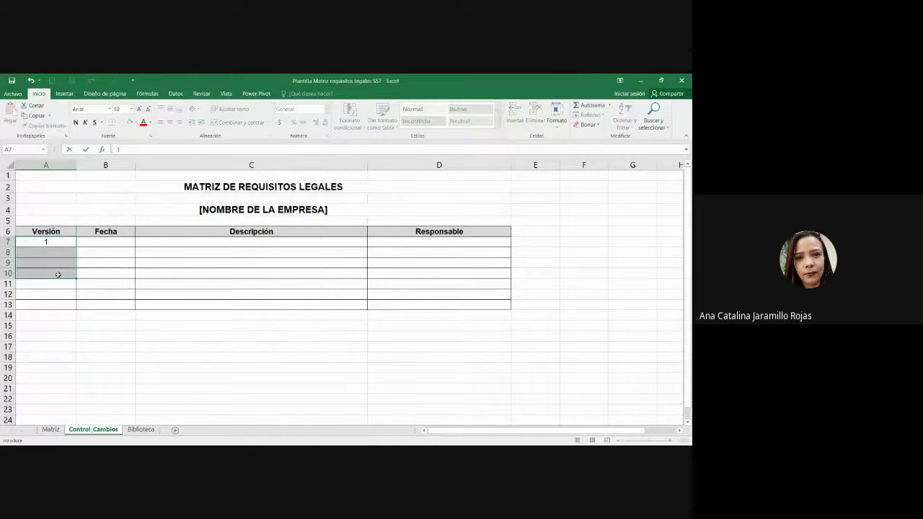
key(Escape)
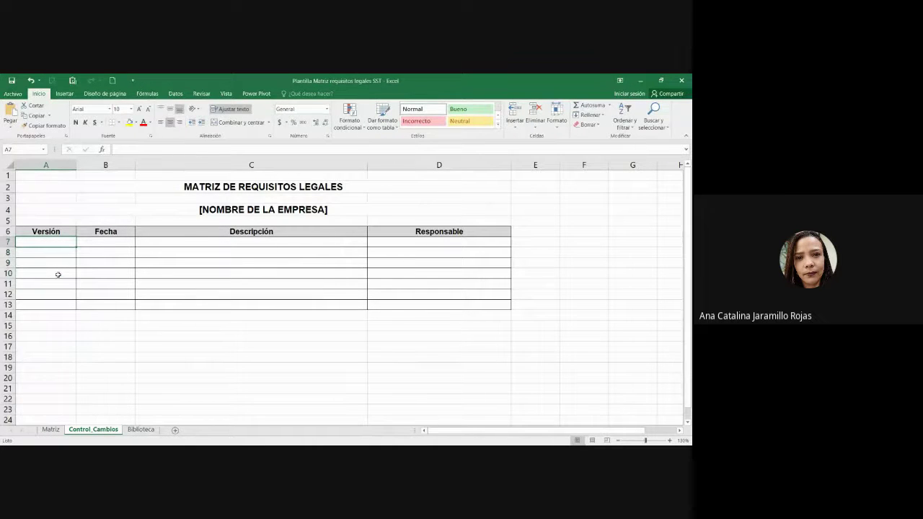
text(0,)
key(BackSpace)
text(.01)
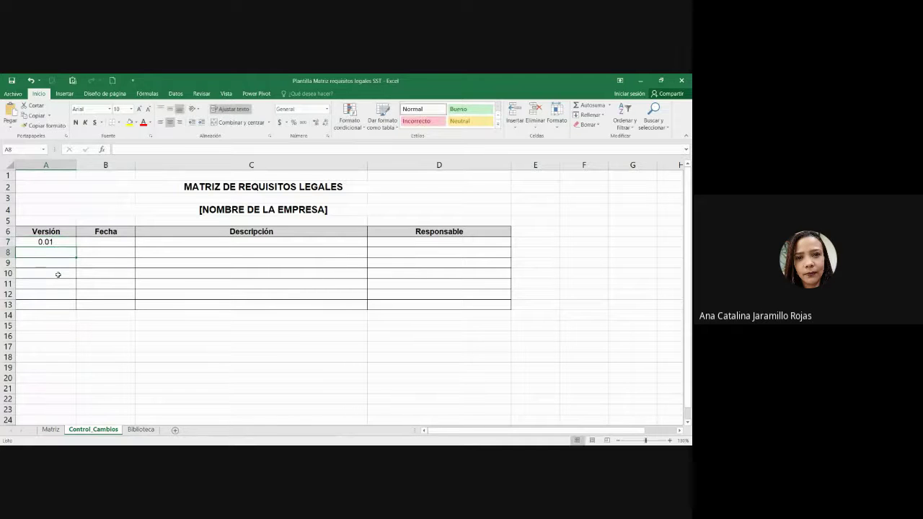
key(BackSpace)
key(Return)
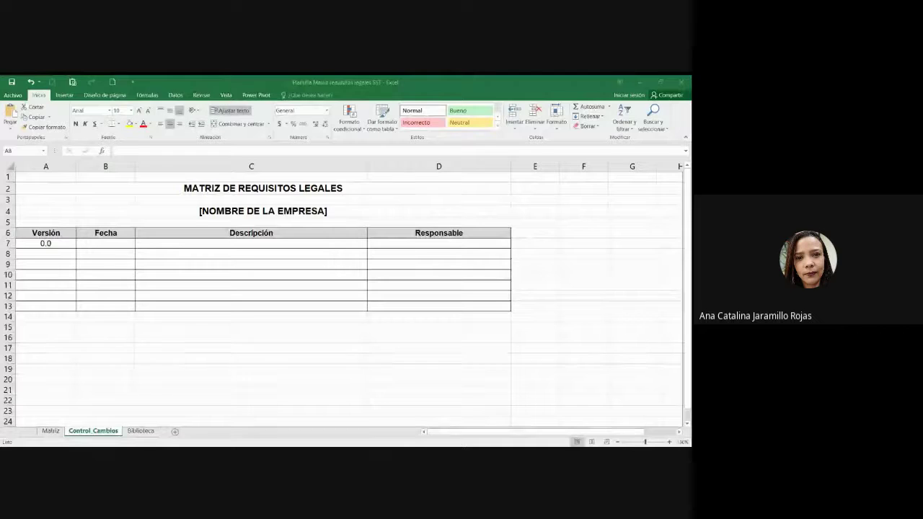
text(1.0)
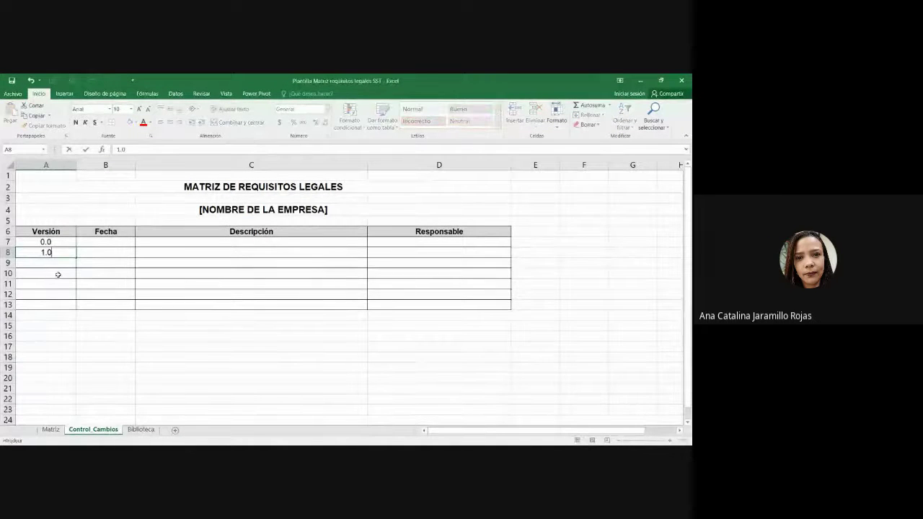
key(Return)
key(Up)
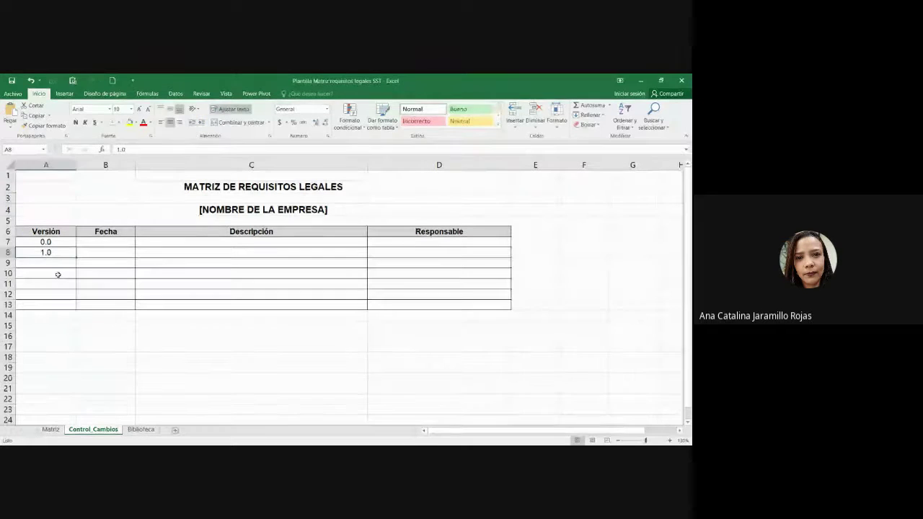
key(Down)
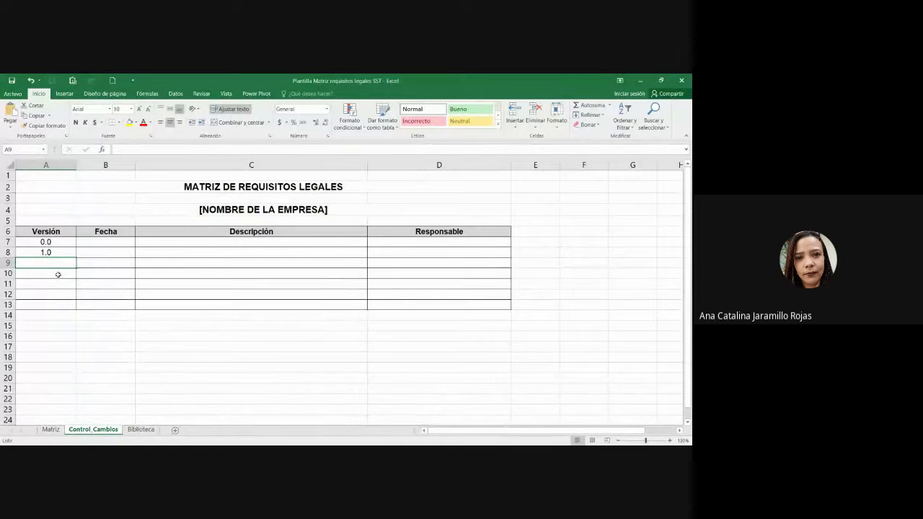
- Enter version 1.1 in cell A9
key(Up)
key(Down)
text(1.1)
key(ctrl+Return)
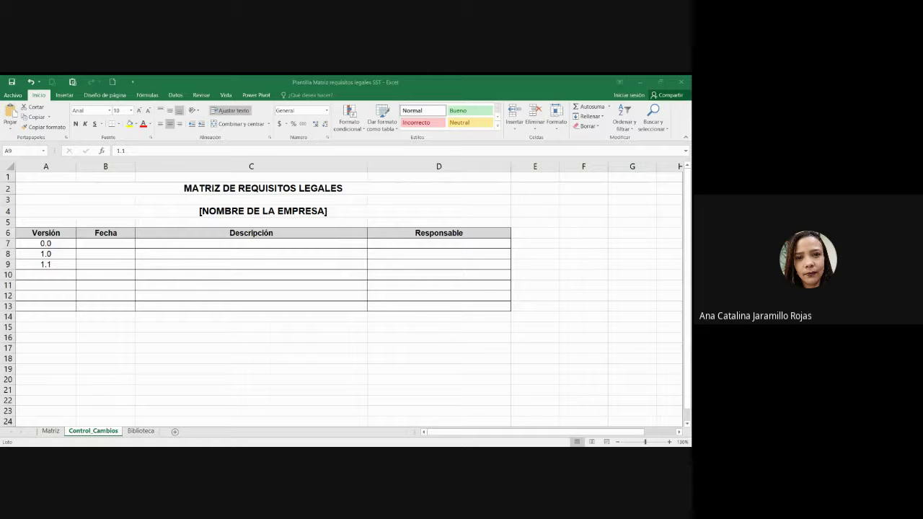
- Enter versions 1.3, 1.4, 1.5 and 2.0 in A10:A13, then select A7:A13
click(59, 275)
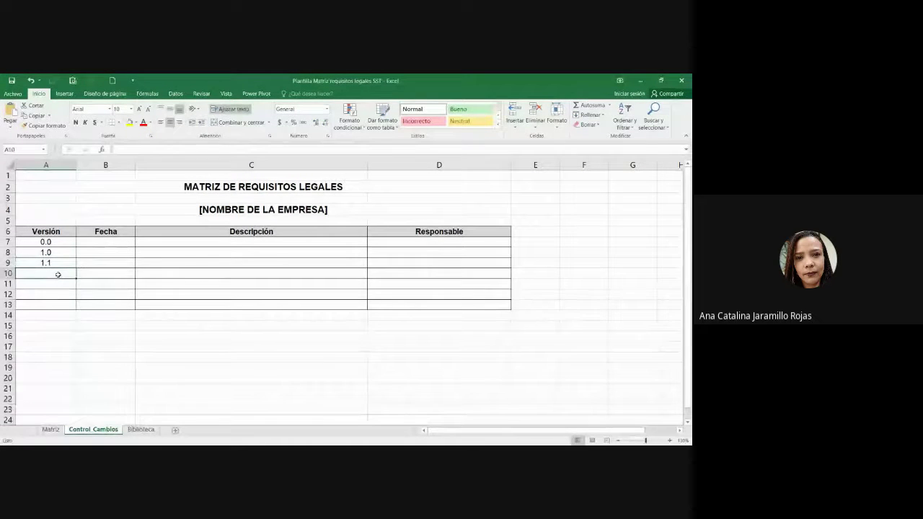
text(1.3)
key(Return)
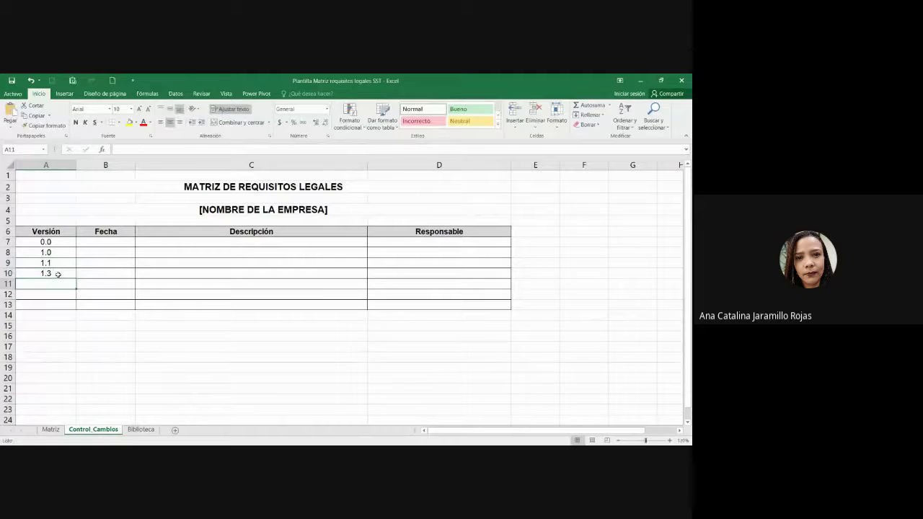
text(1.4.)
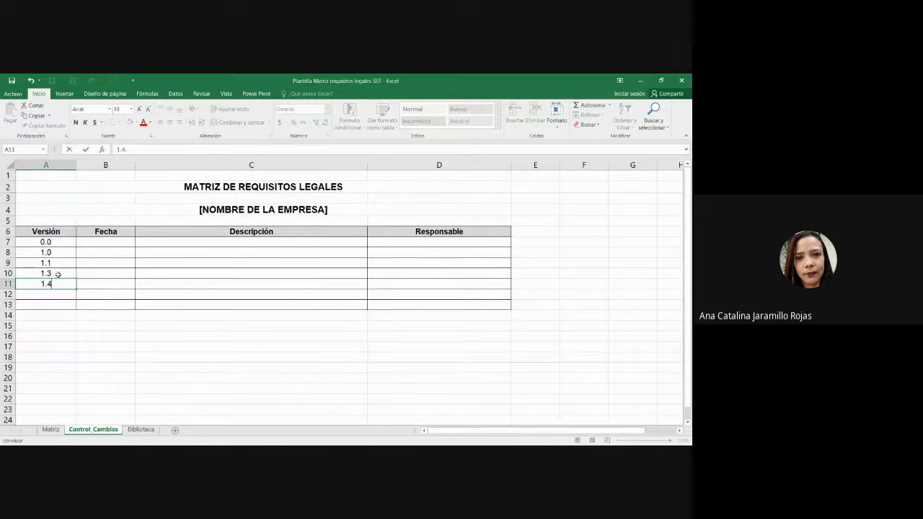
key(BackSpace)
key(Return)
text(1.5)
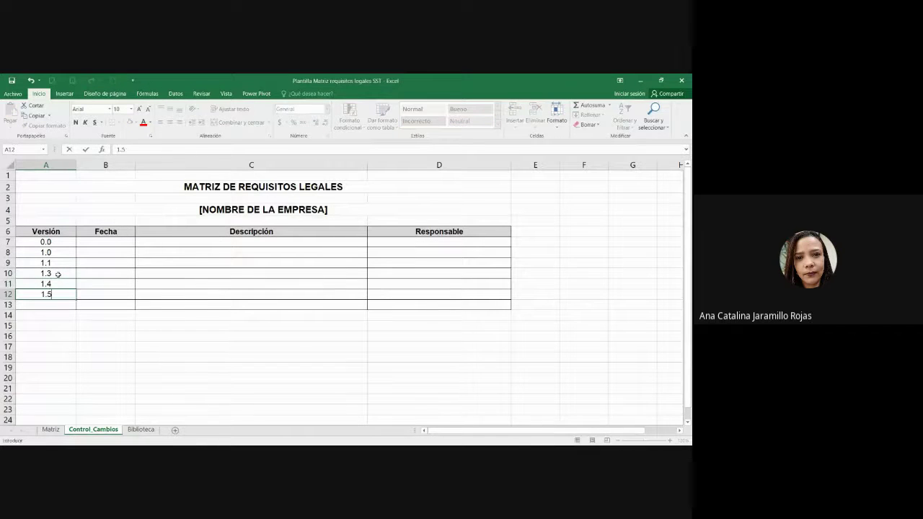
key(Return)
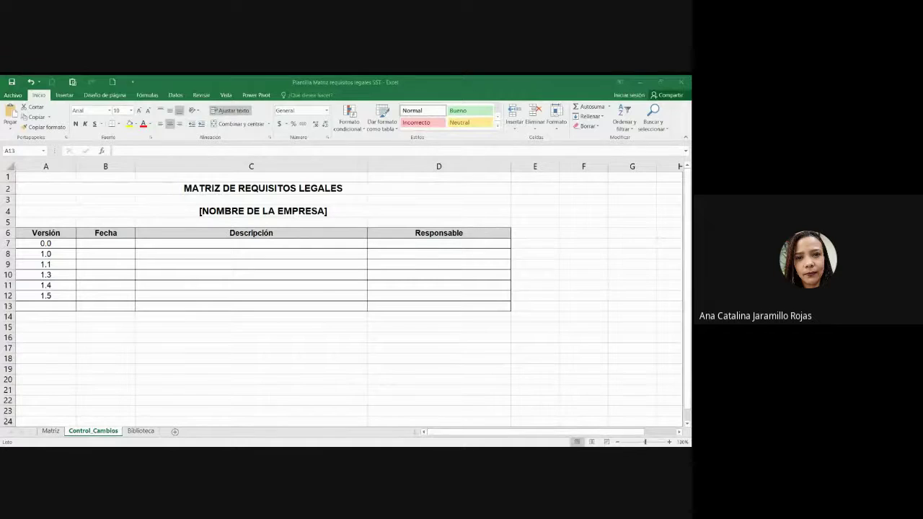
text(2.0)
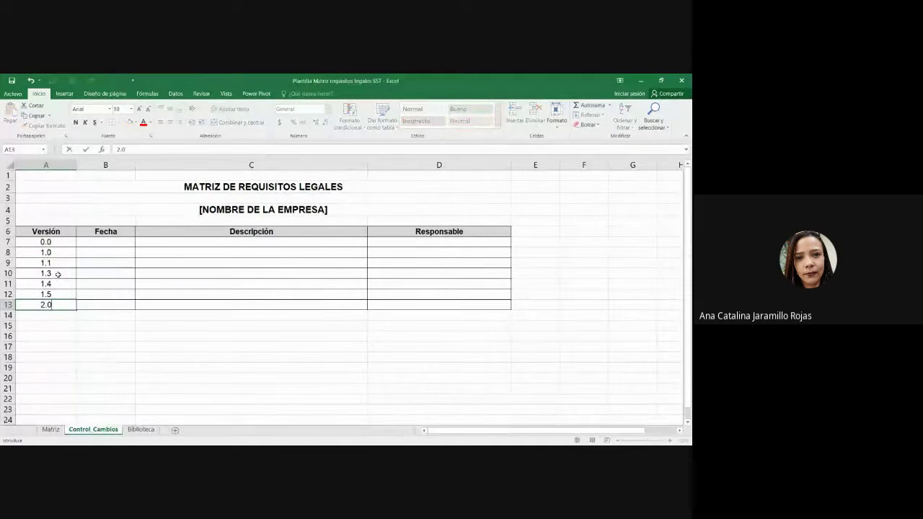
key(Return)
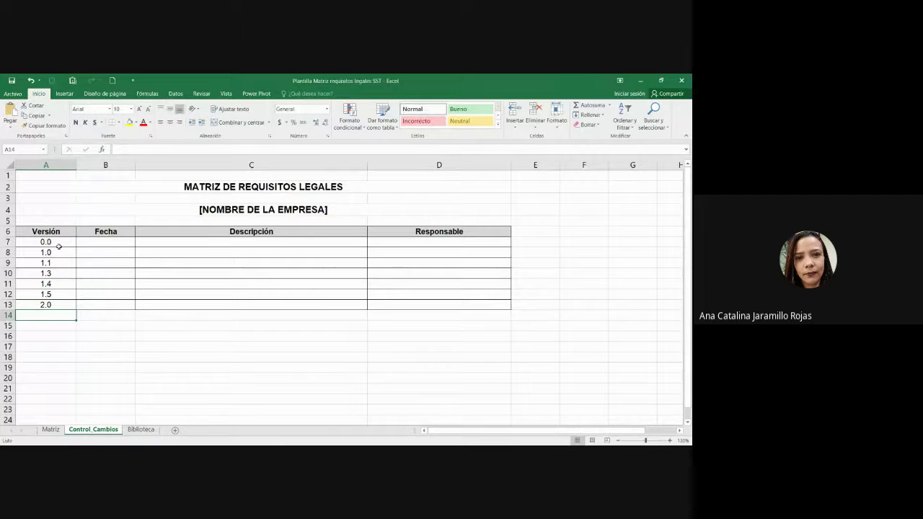
drag(58, 245, 67, 303)
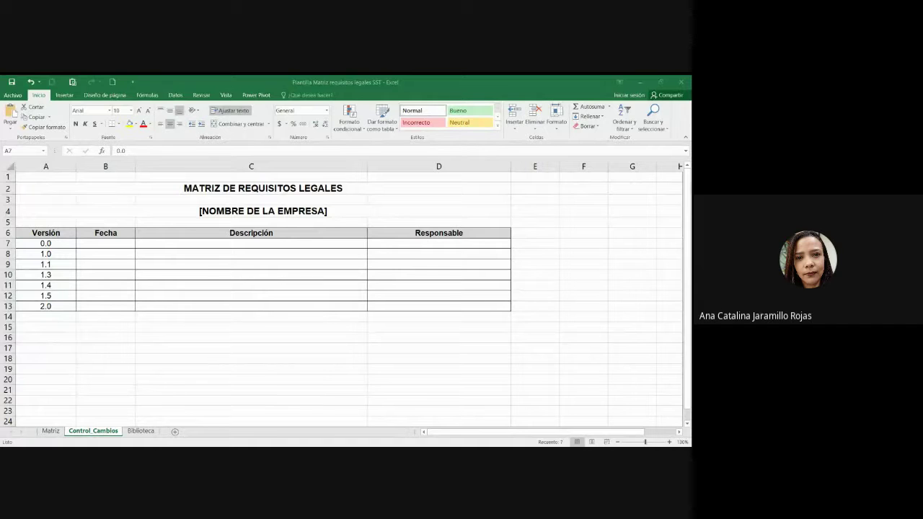
- Check the version list 0.0–2.0 in A7:A13, ending on A13 with 2.0
drag(46, 242, 62, 305)
mouse_move(45, 294)
mouse_down()
mouse_move(58, 284)
mouse_move(40, 290)
mouse_up()
click(40, 291)
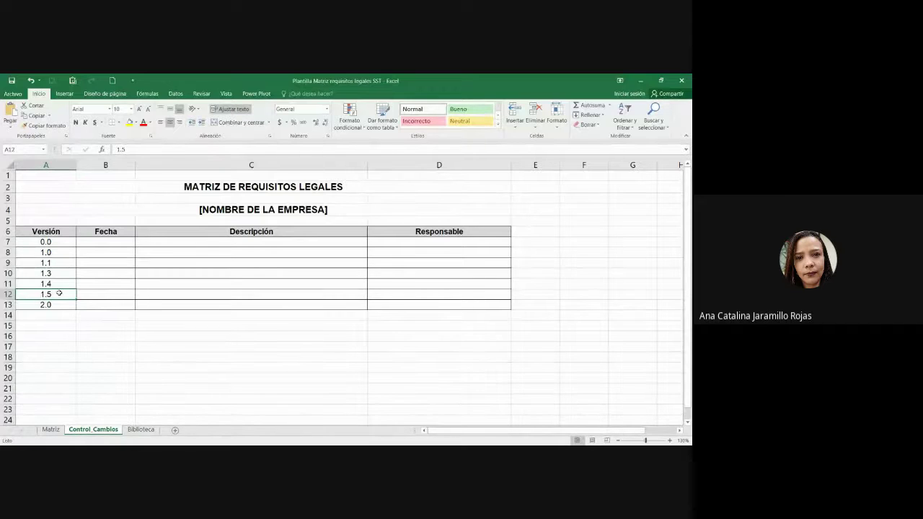
click(42, 305)
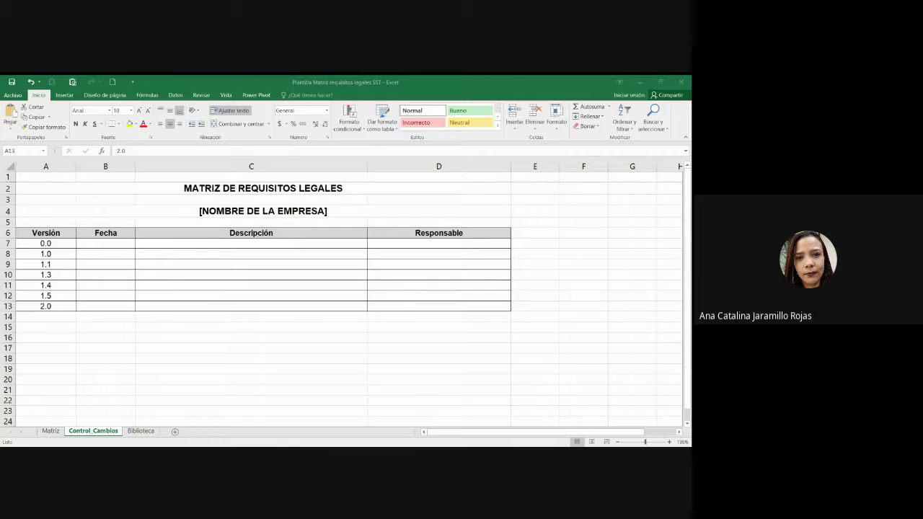
click(69, 329)
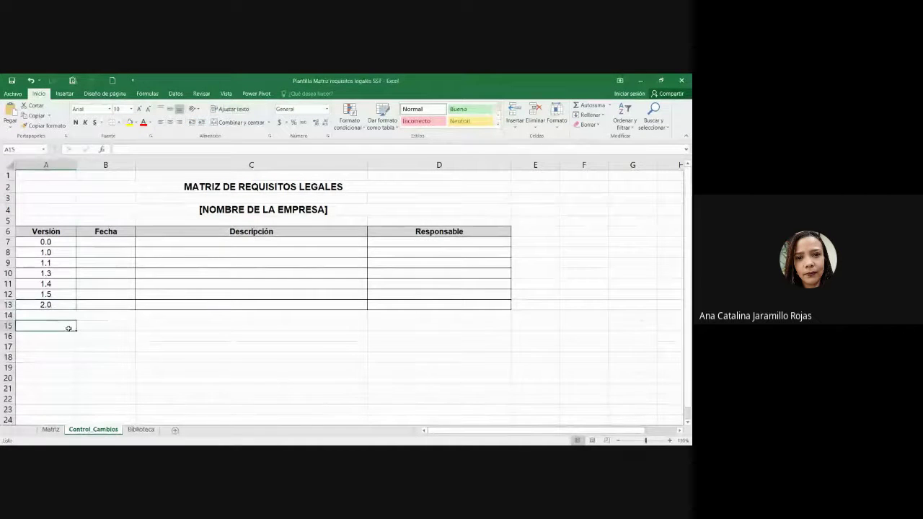
text(x.y)
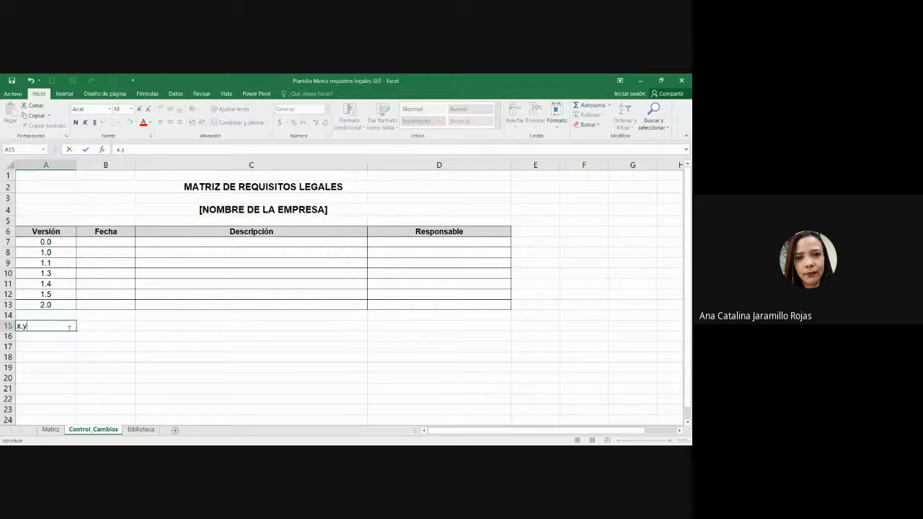
key(Return)
click(69, 328)
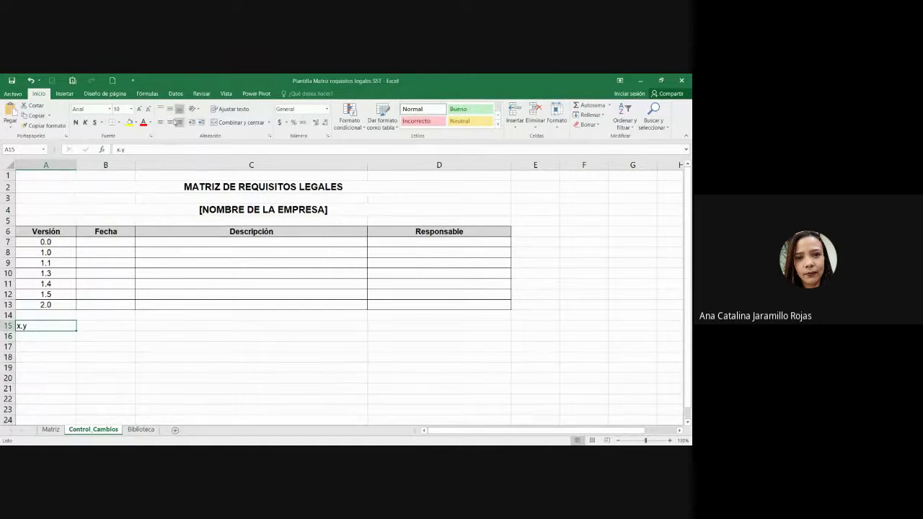
click(170, 123)
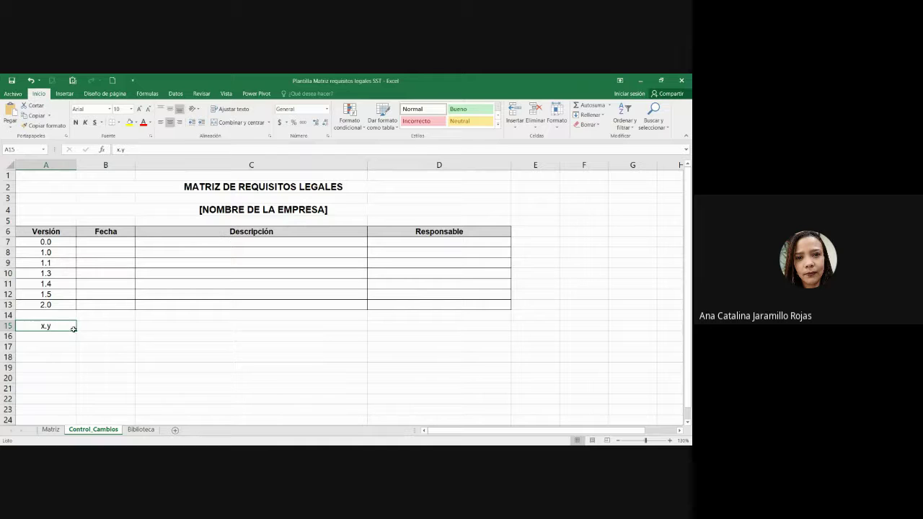
key(Delete)
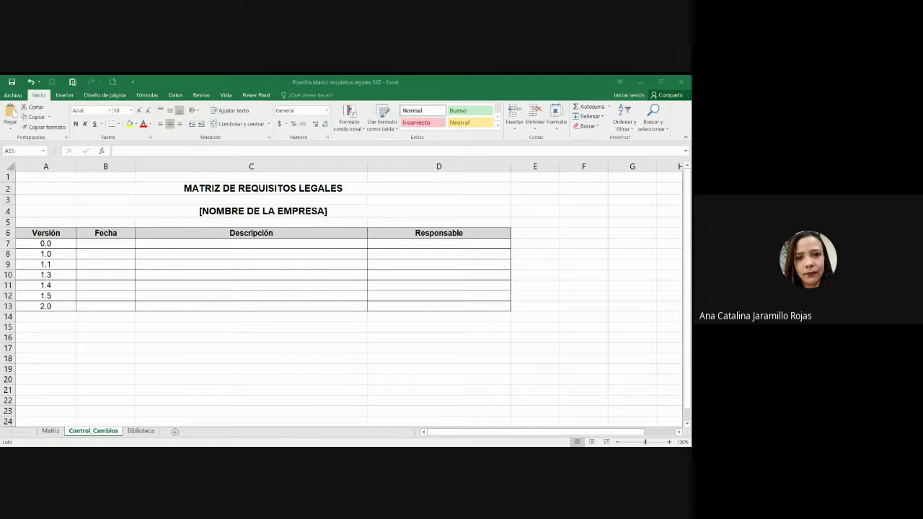
- On the Matriz sheet, scroll right and select verification headers K6:L6
click(49, 430)
scroll(482, 258, right, 5)
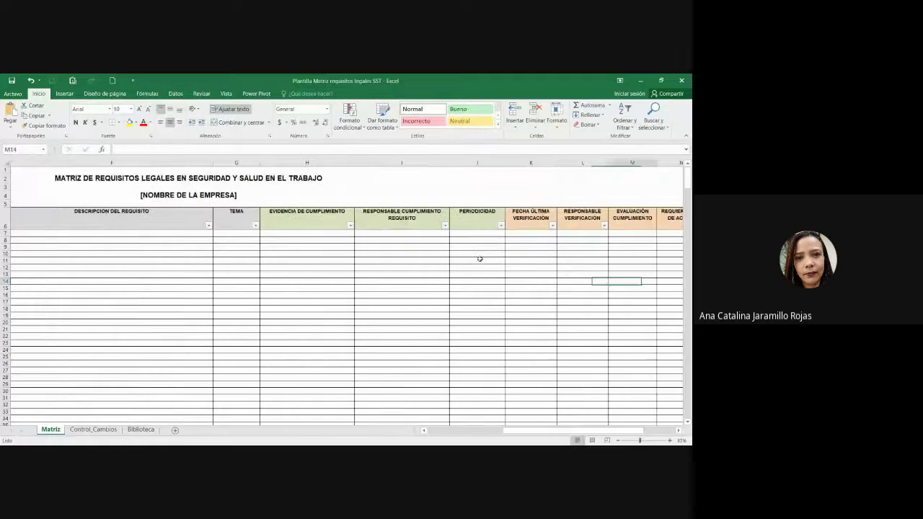
scroll(480, 258, right, 3)
click(333, 217)
click(380, 219)
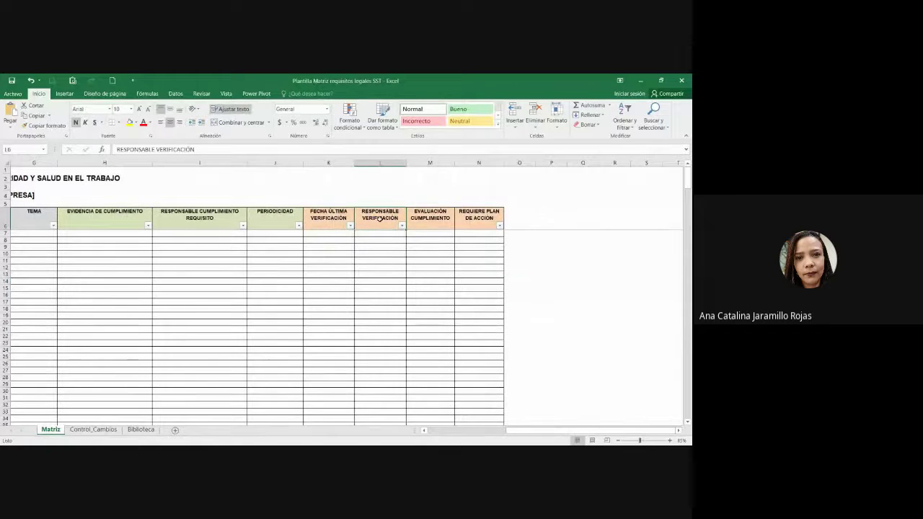
drag(329, 219, 380, 220)
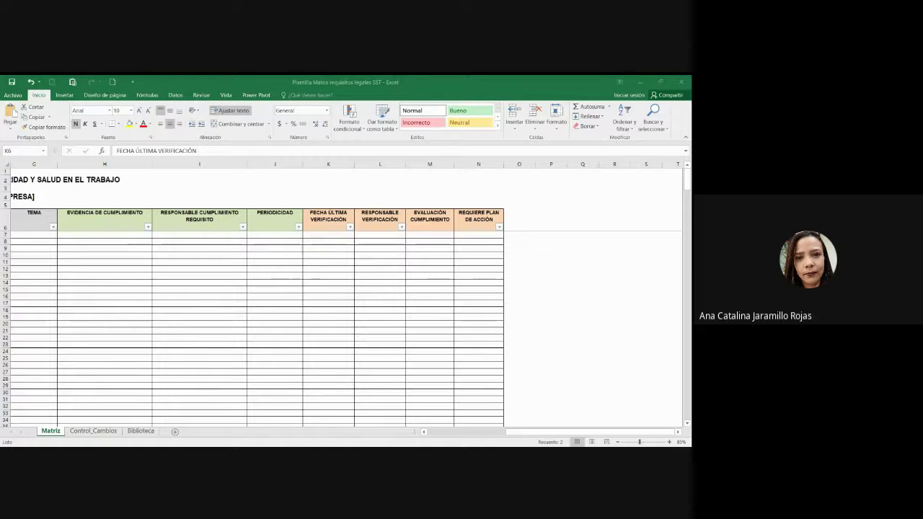
- Back on Control_Cambios, date version 1.1 as 4/11/2021 in B9
key(ctrl+Page_Down)
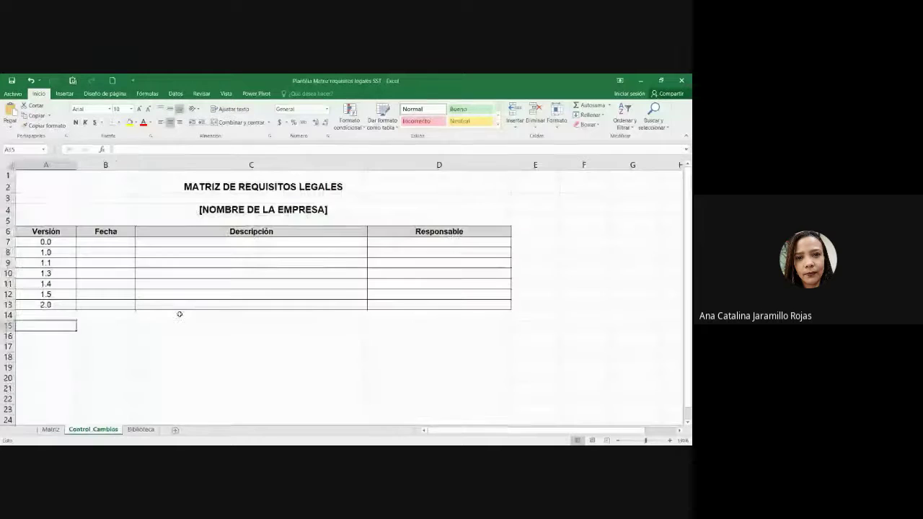
click(87, 253)
click(187, 250)
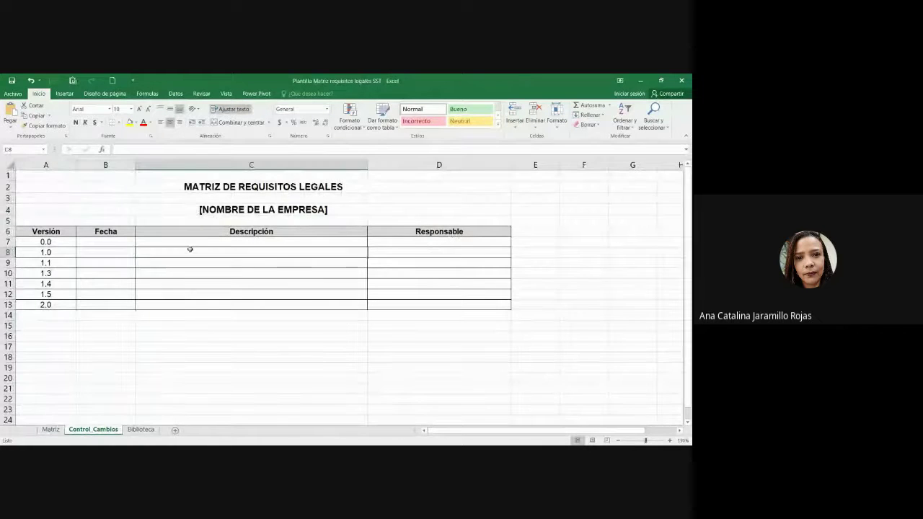
click(117, 255)
key(Return)
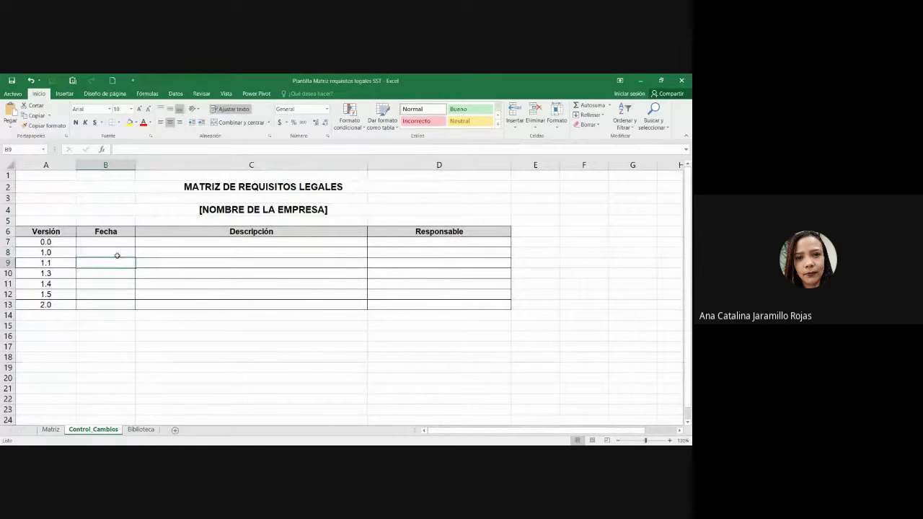
text(4/11/202)
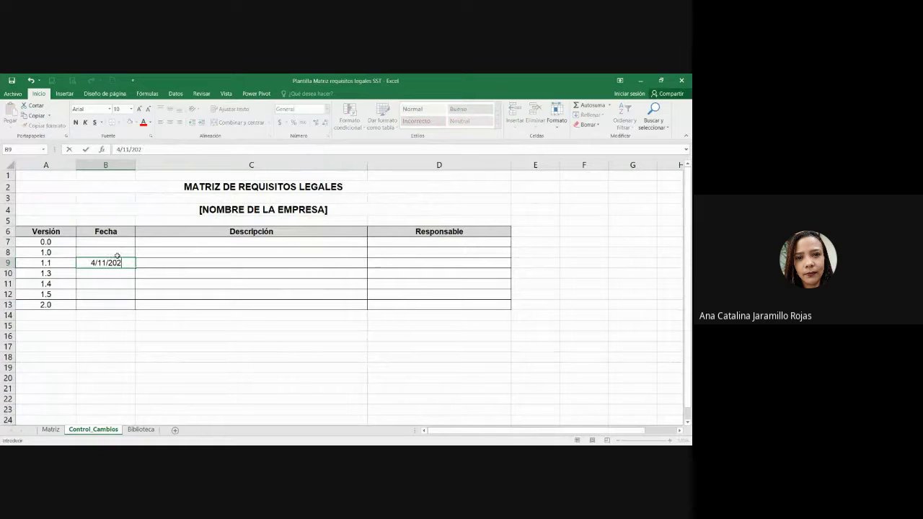
text(1)
key(Tab)
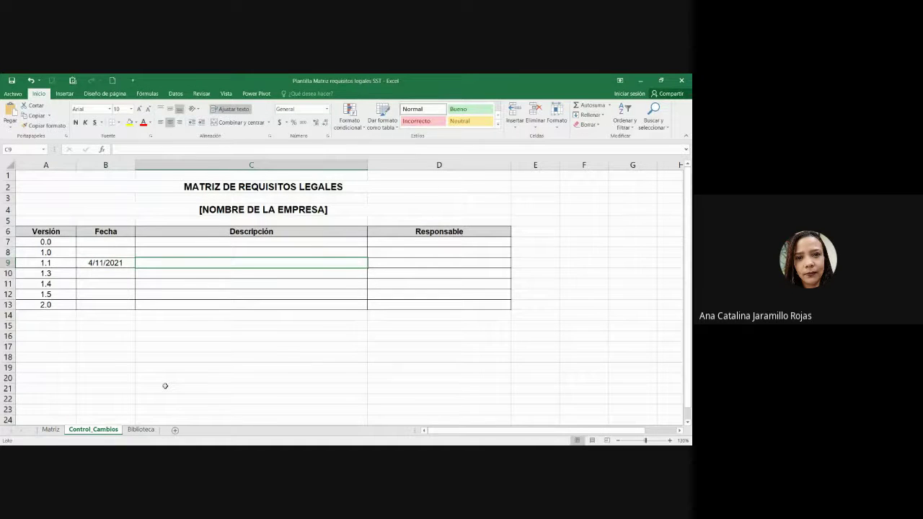
- Describe version 1.1 as 'Verificación de cumplimiento general de requisitos' in C9
text(Verificaci)
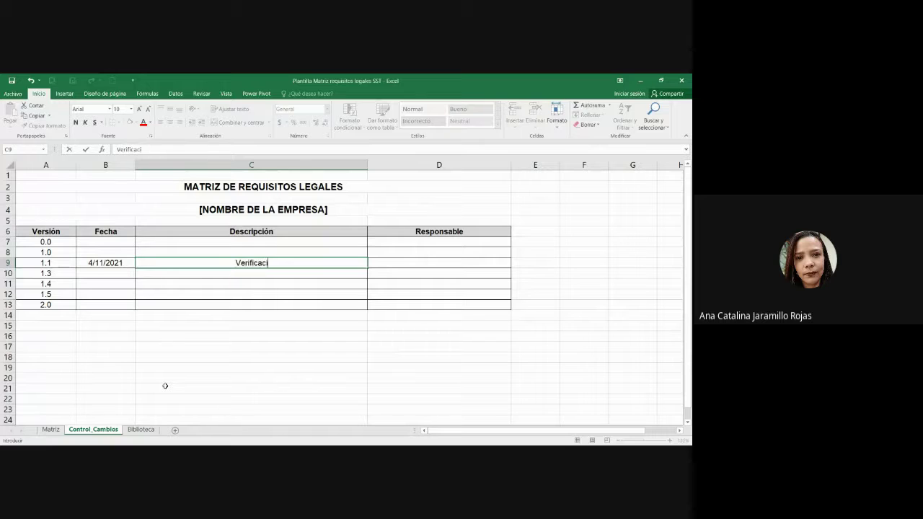
text(ón de los requisi)
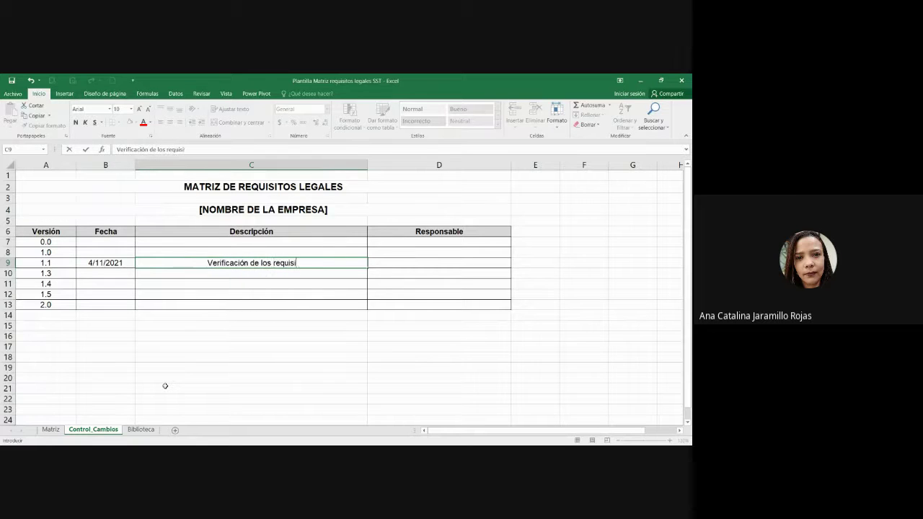
text(to)
key(BackSpace)
key(BackSpace)
key(BackSpace)
key(BackSpace)
key(BackSpace)
key(BackSpace)
key(BackSpace)
key(BackSpace)
key(BackSpace)
key(BackSpace)
key(BackSpace)
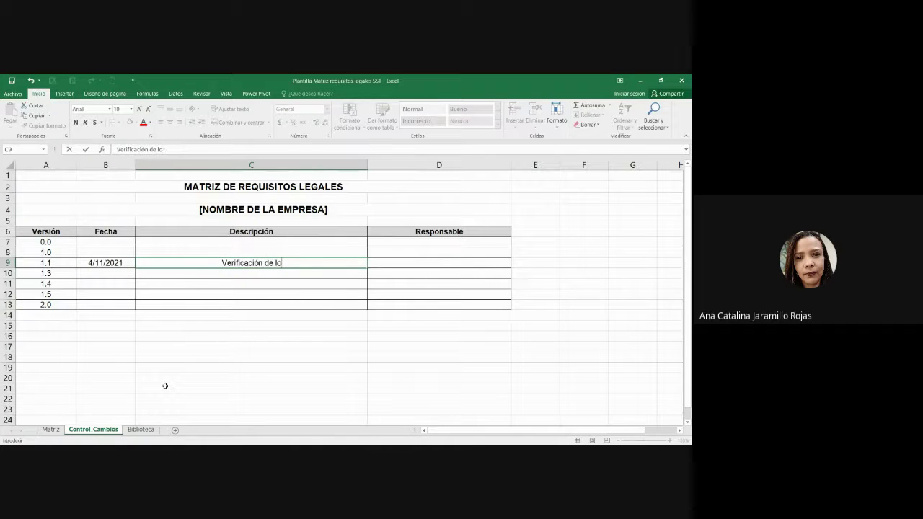
key(BackSpace)
key(BackSpace)
text(cumplimiento g)
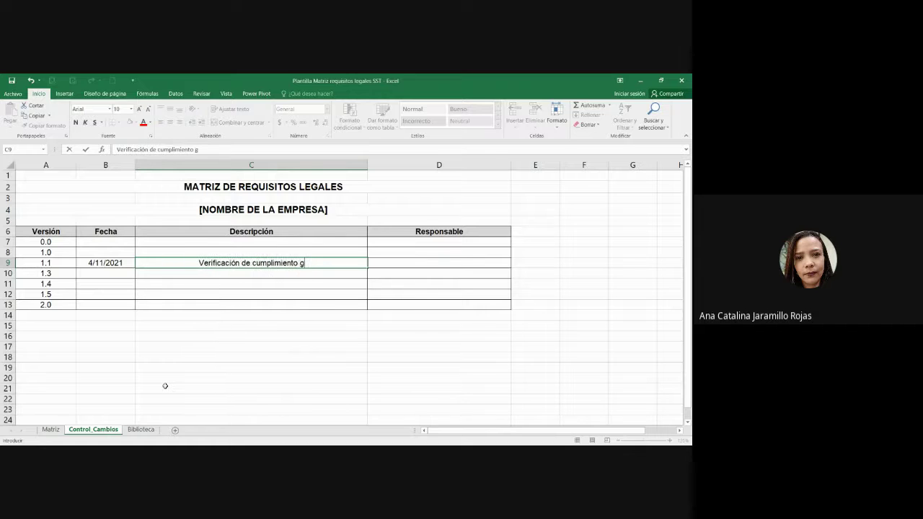
text(eneral de requisitos)
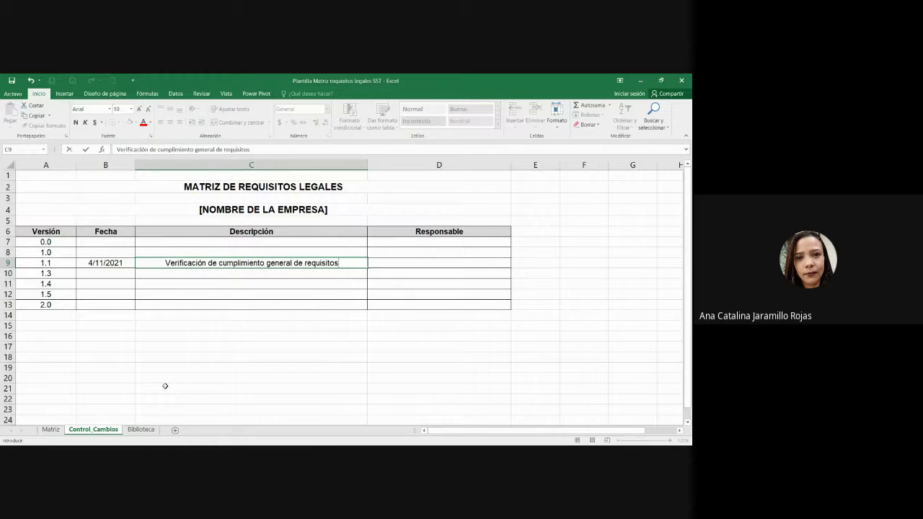
key(Tab)
key(Left)
key(Right)
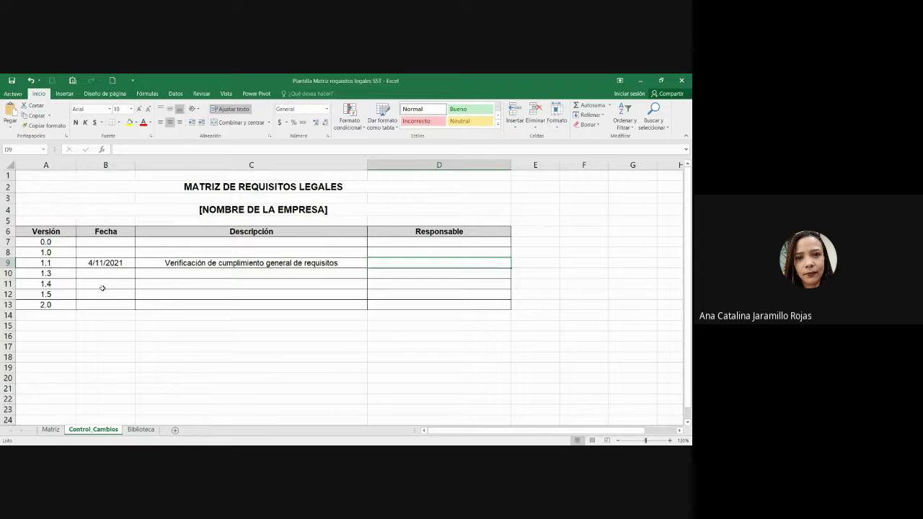
click(67, 252)
click(67, 259)
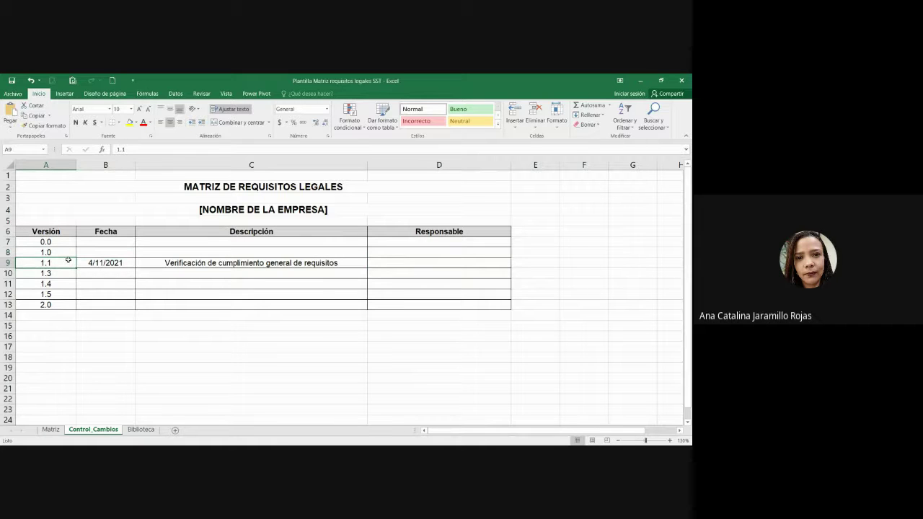
click(57, 294)
drag(58, 294, 57, 306)
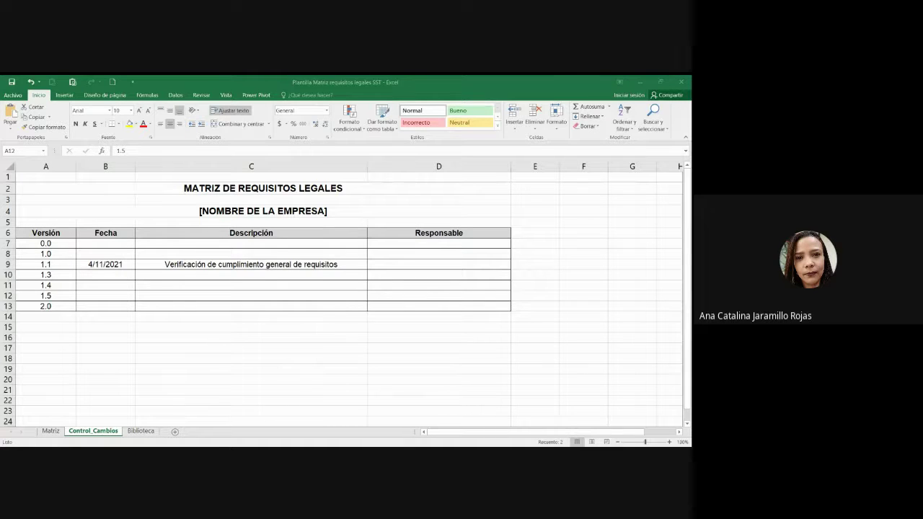
key(shift+Down)
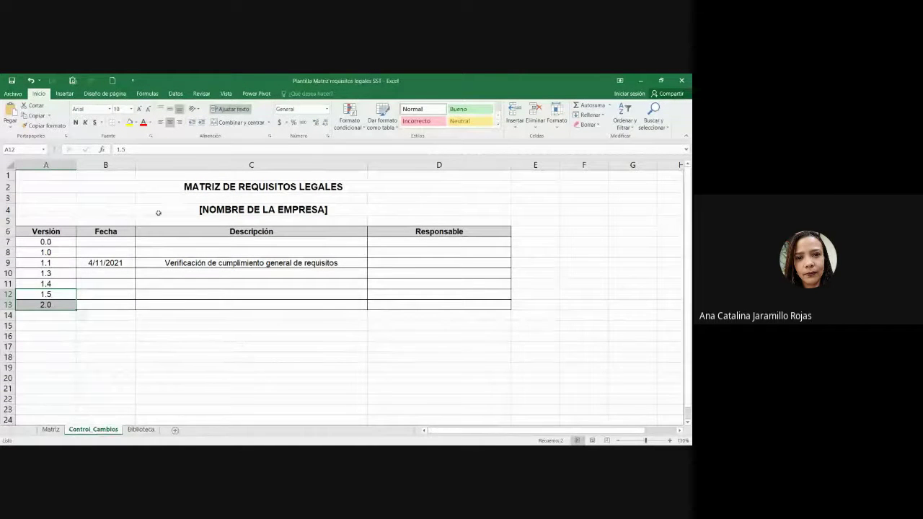
drag(62, 245, 54, 304)
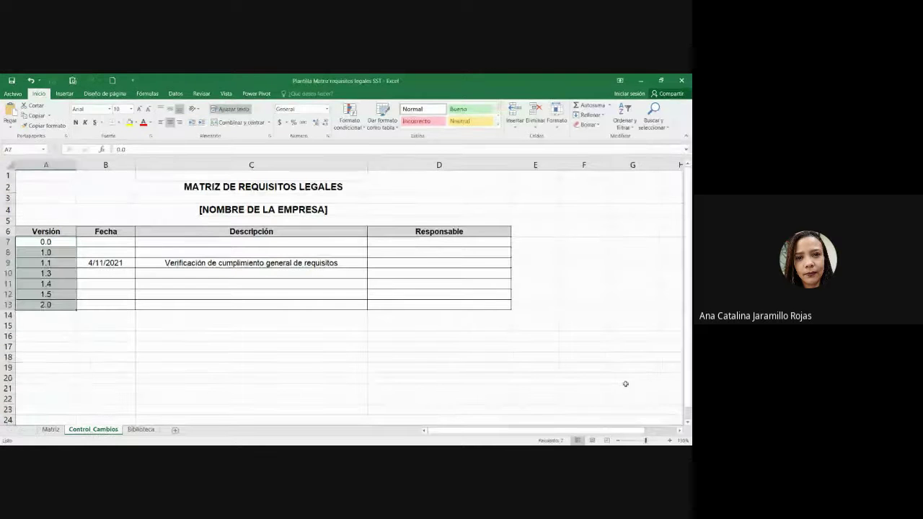
- Clear version 1.1's date and description in B9:C9, then select version 2.0's Fecha cell B13
drag(85, 263, 209, 262)
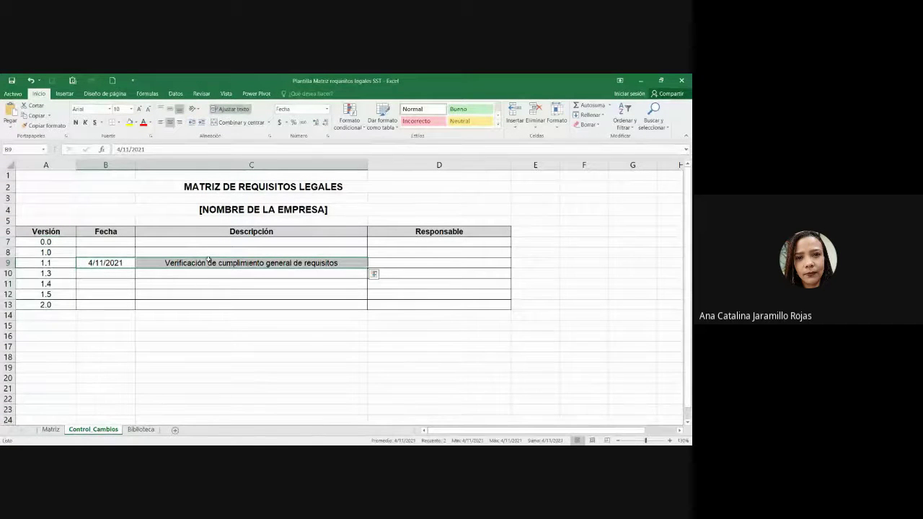
key(Delete)
key(Down)
key(Down)
key(Down)
key(Down)
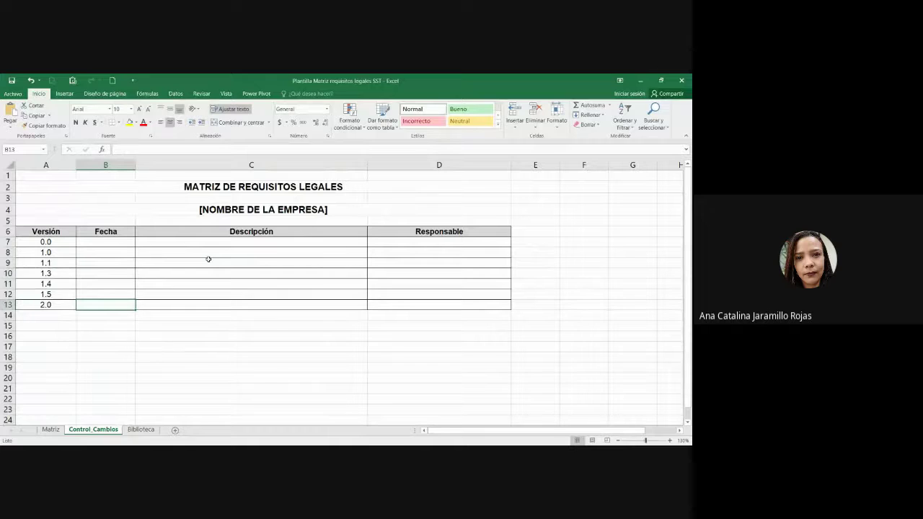
drag(69, 304, 487, 303)
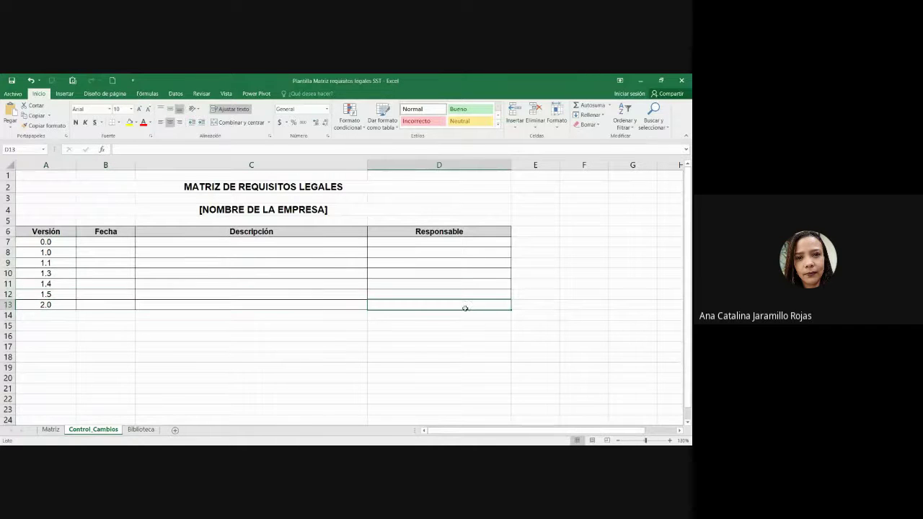
click(100, 307)
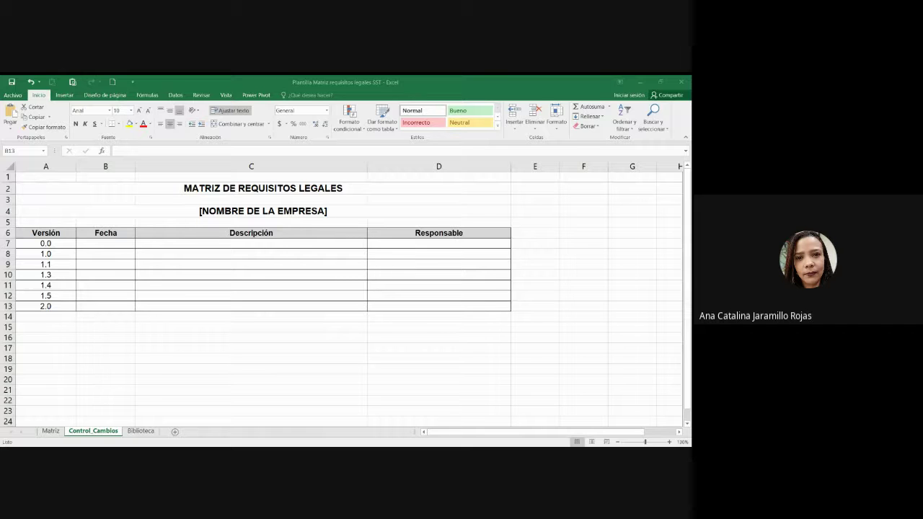
key(alt+Tab)
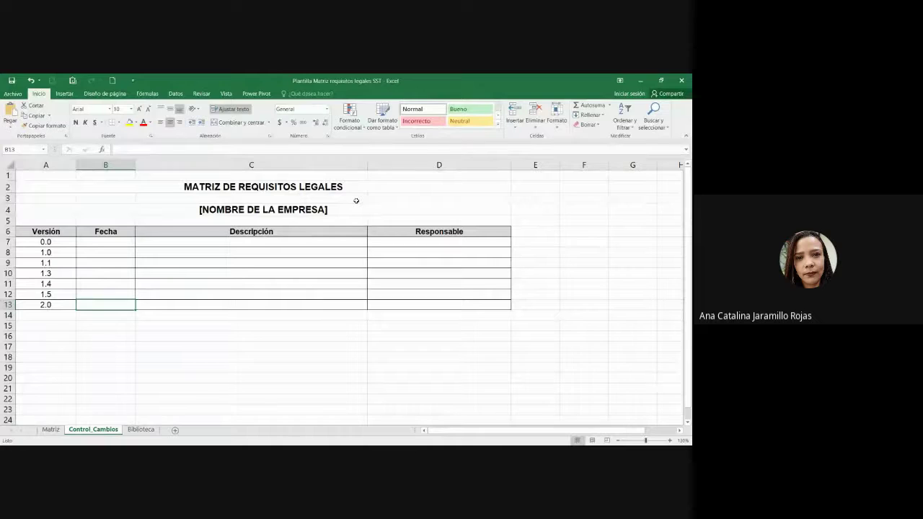
key(alt+Tab)
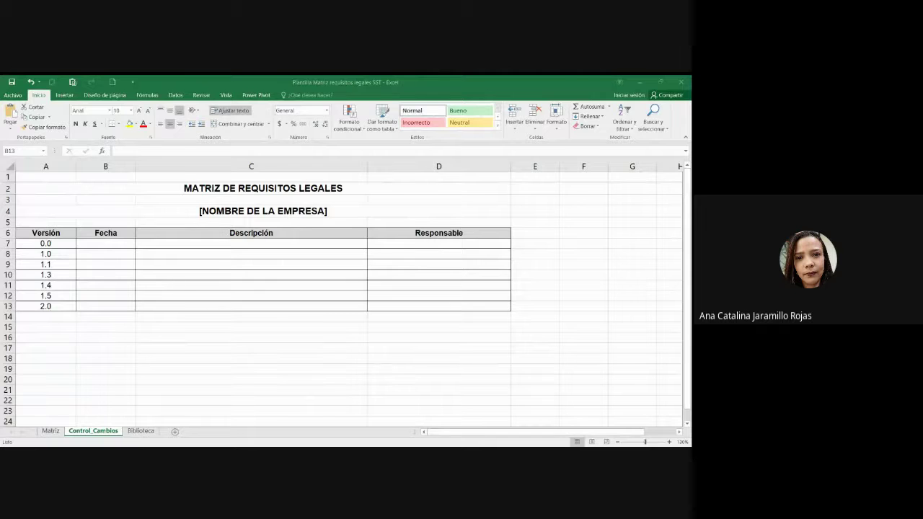
- Give version 2.0 date 4/11/2021 and description 'Inclusión de requisitos aplicables relacionados con el Decreto 1408 de 2021'
key(alt+Tab)
text(4/11)
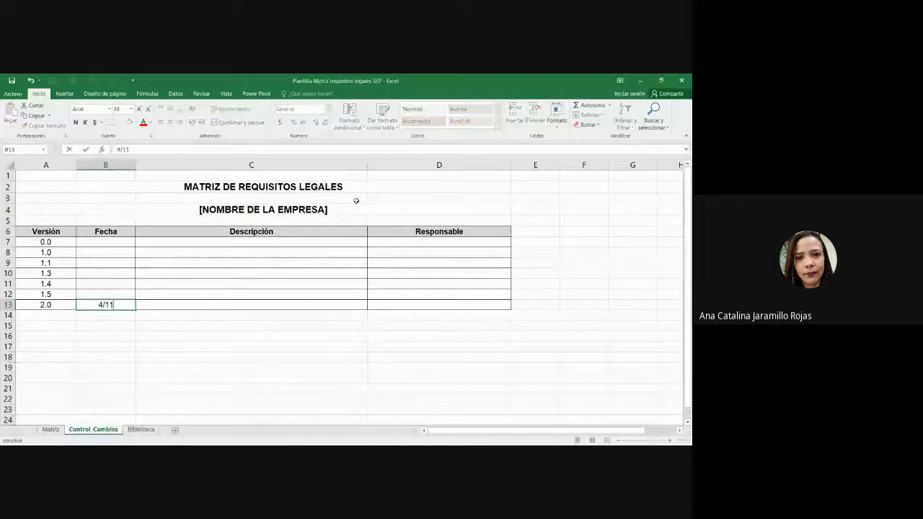
text(/2021)
key(Tab)
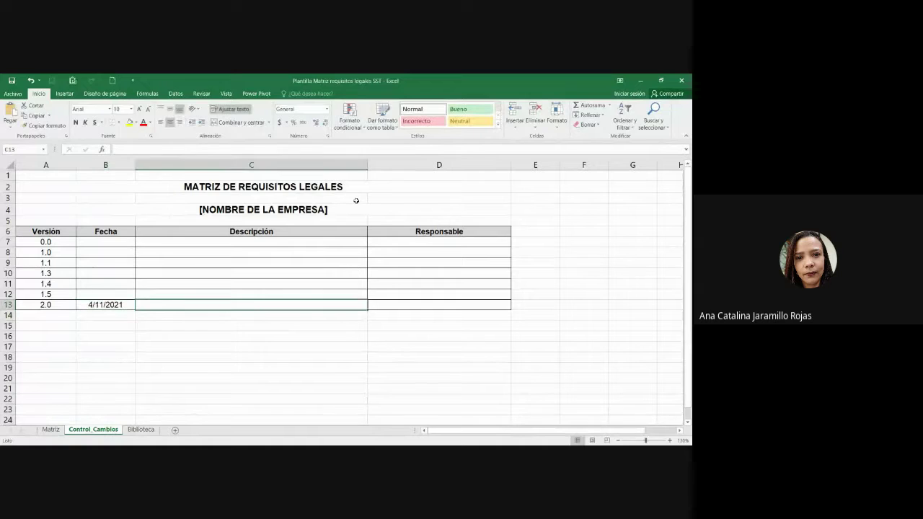
text(Inclusió)
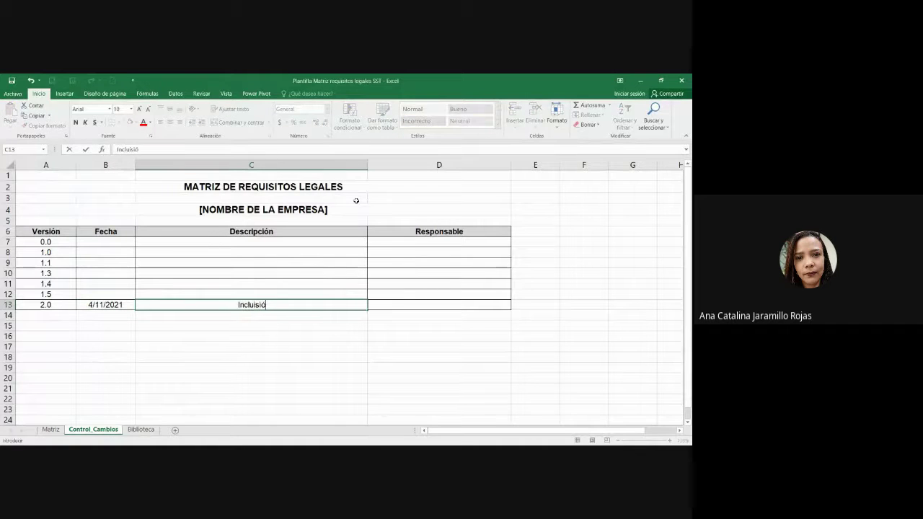
key(BackSpace)
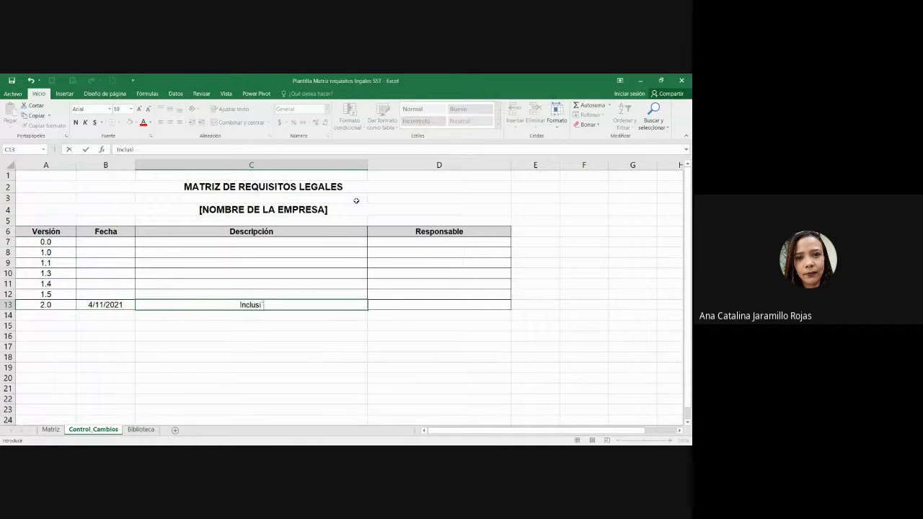
text(ón de requisitos aplic)
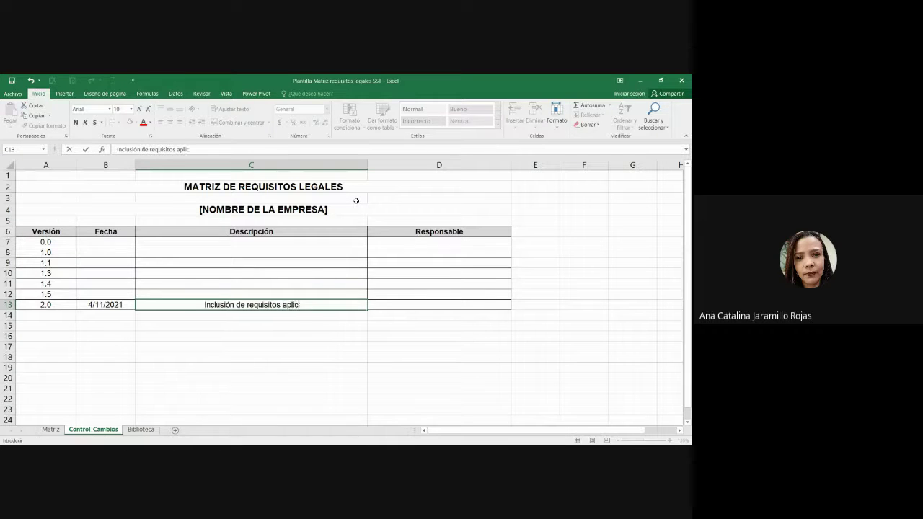
text(ables relacionados )
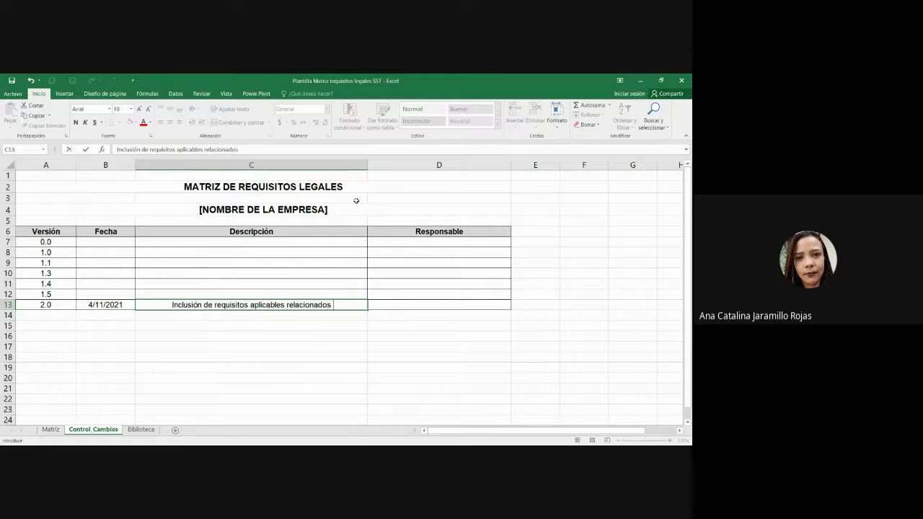
text(con la)
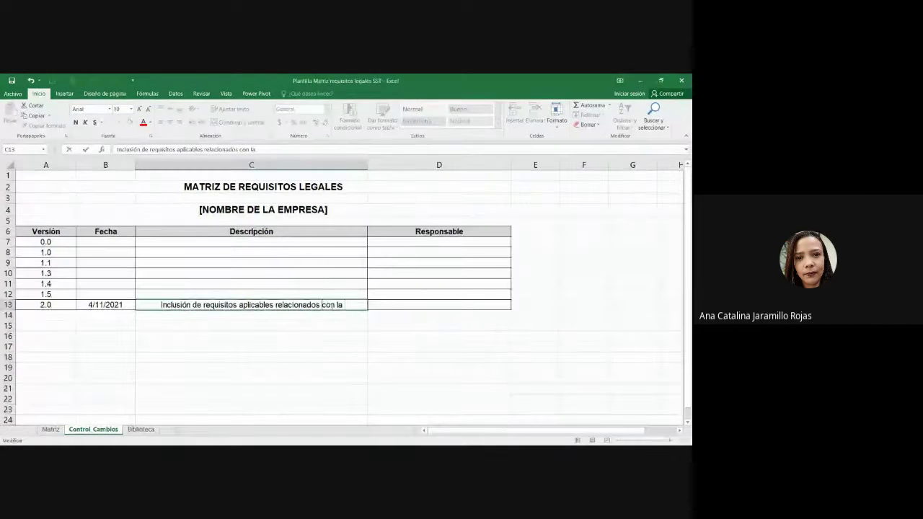
key(BackSpace)
key(BackSpace)
text(e)
text(l Dec)
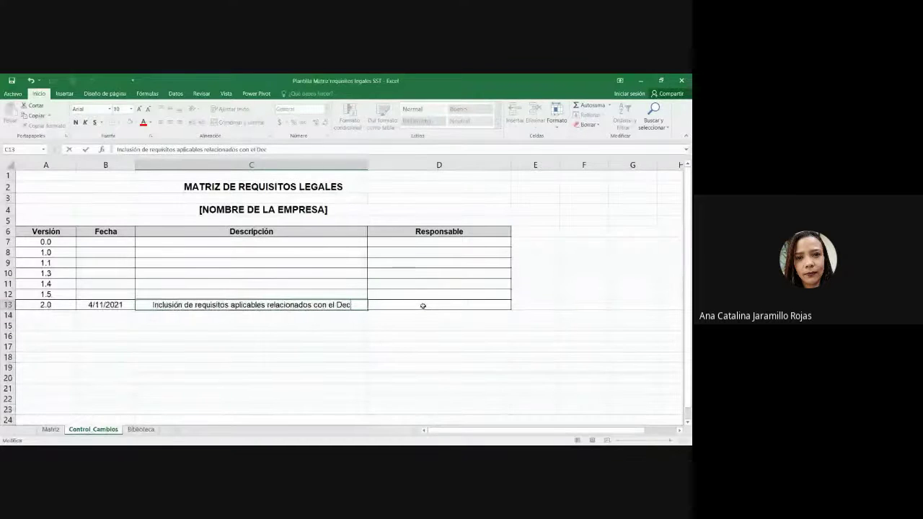
text(reto 1408)
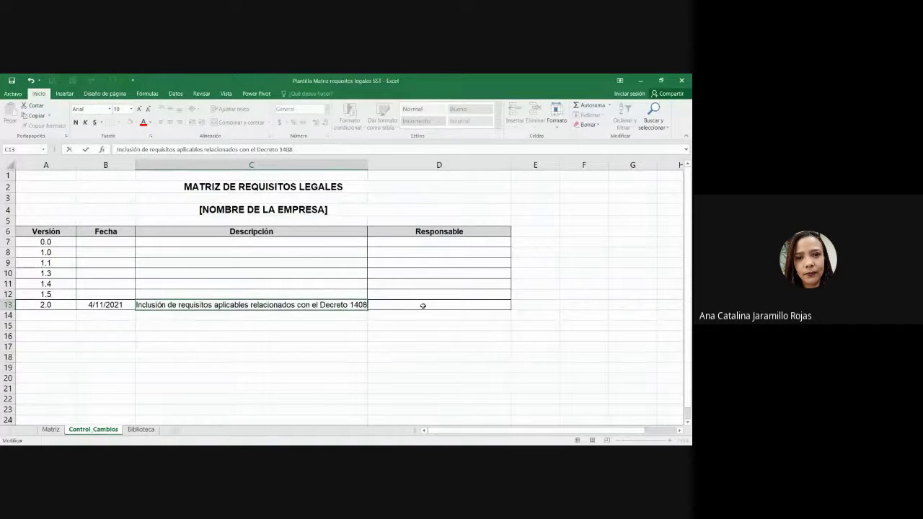
text( de 2021)
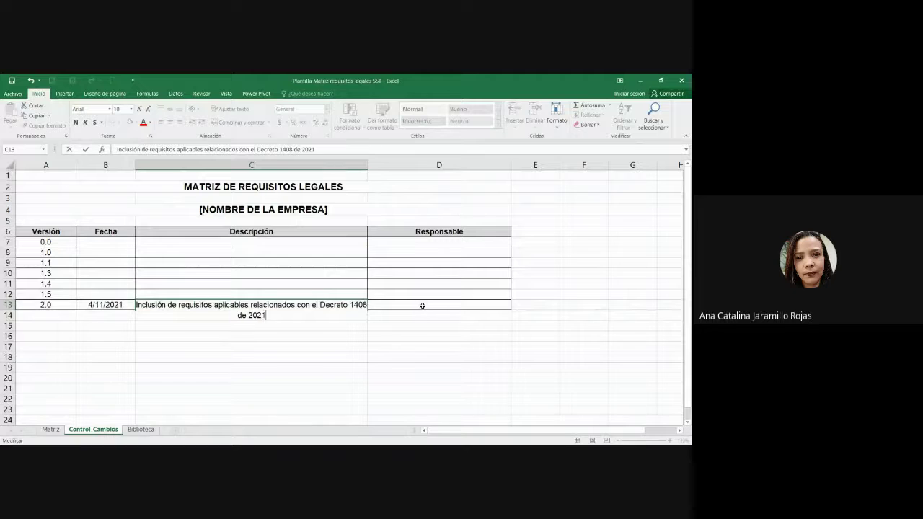
key(ctrl+Return)
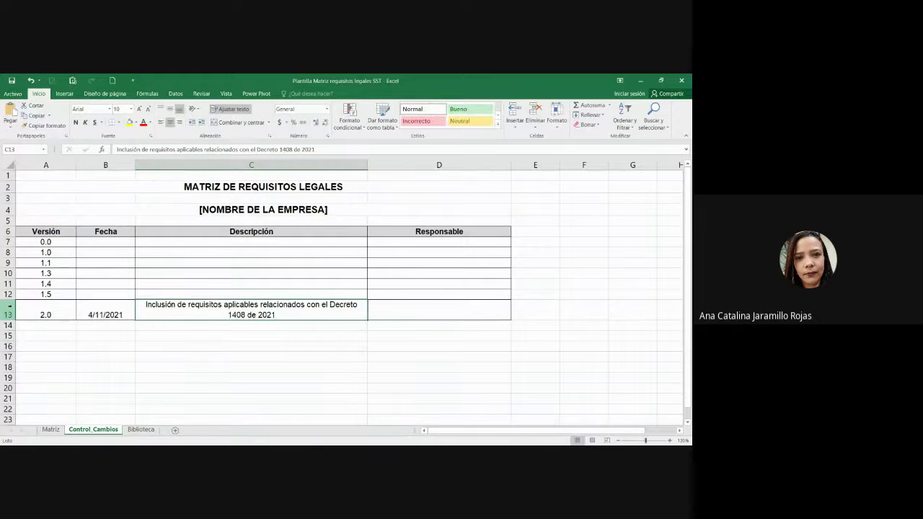
- Vertically centre the contents of row 13, the version 2.0 entry
click(8, 310)
click(170, 109)
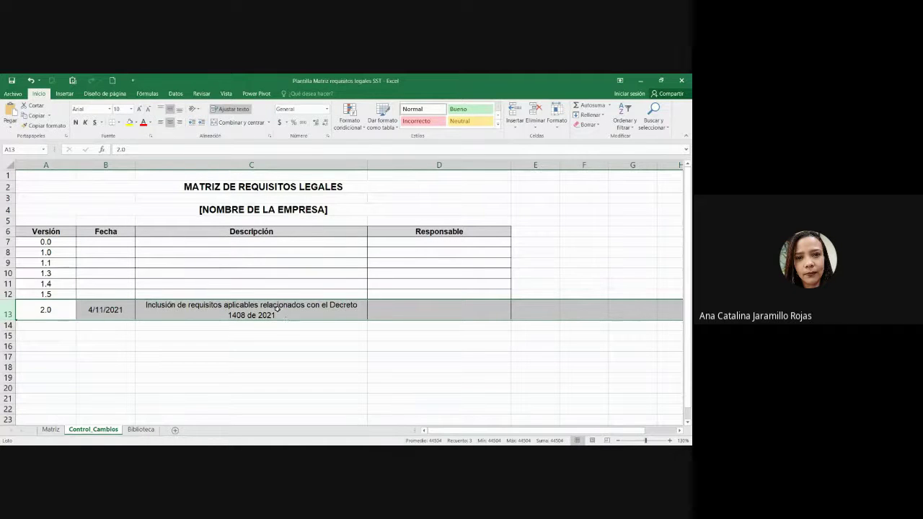
click(288, 318)
- Enter the SST lead's full name followed by '- Responsable SST' in D13
click(423, 315)
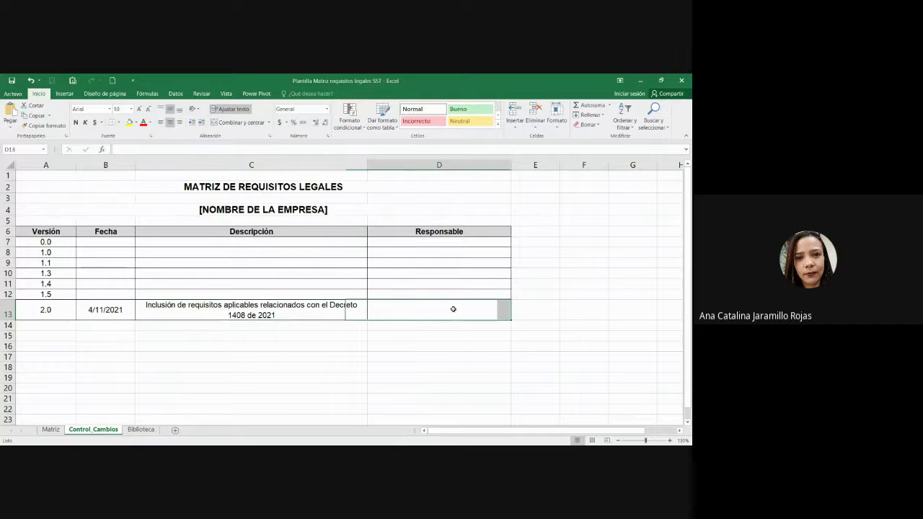
drag(75, 311, 489, 308)
double_click(490, 304)
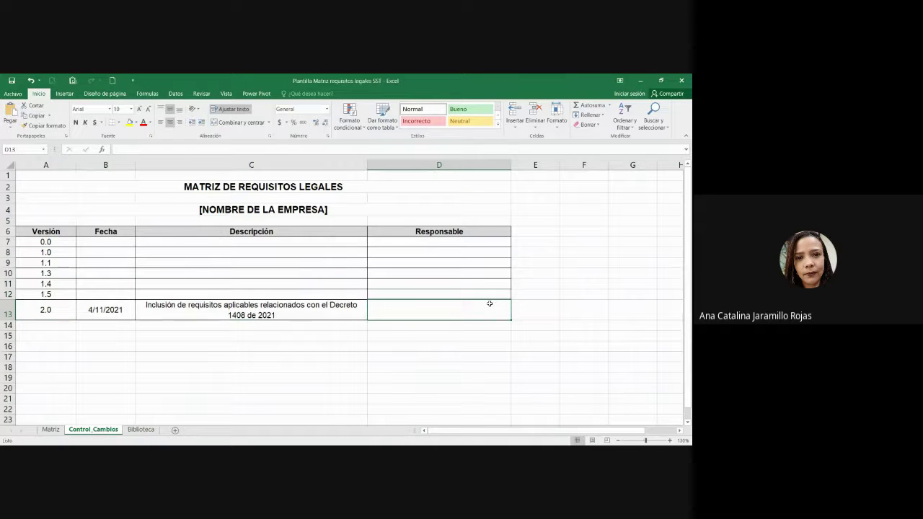
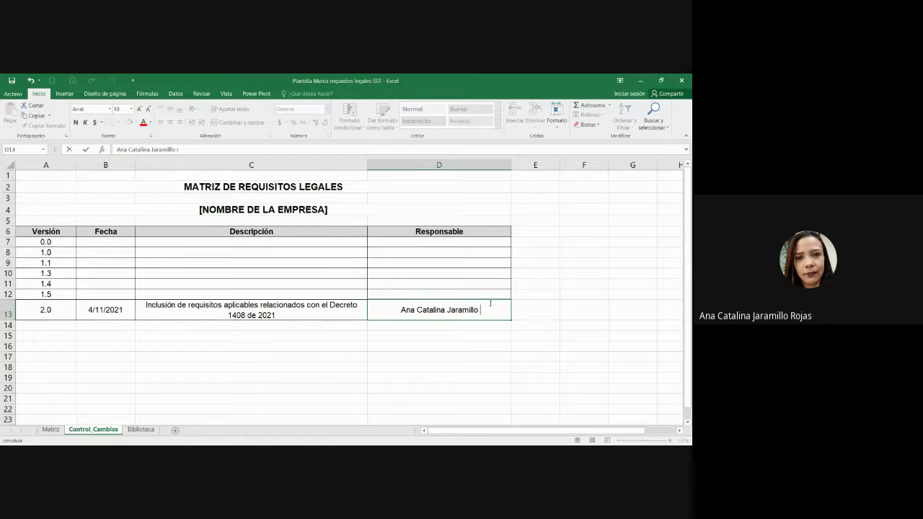
text(- Responsable)
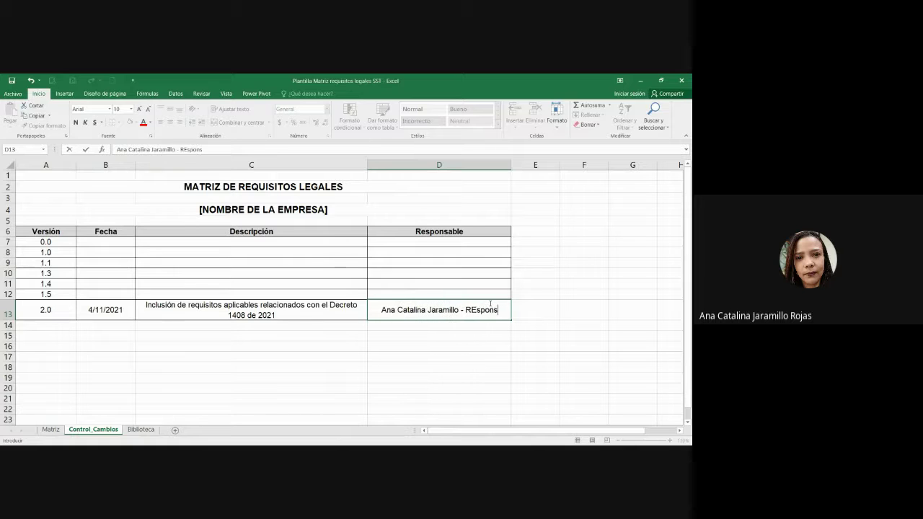
text( SST)
key(Return)
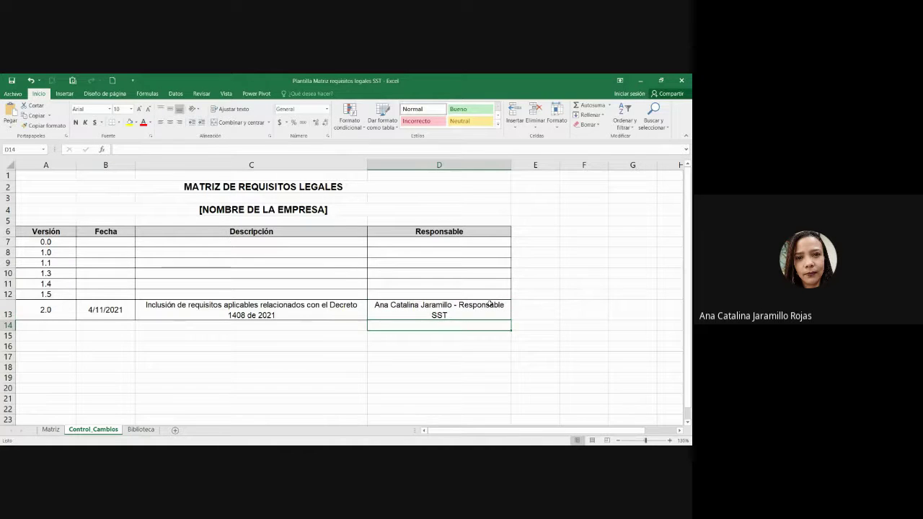
click(491, 304)
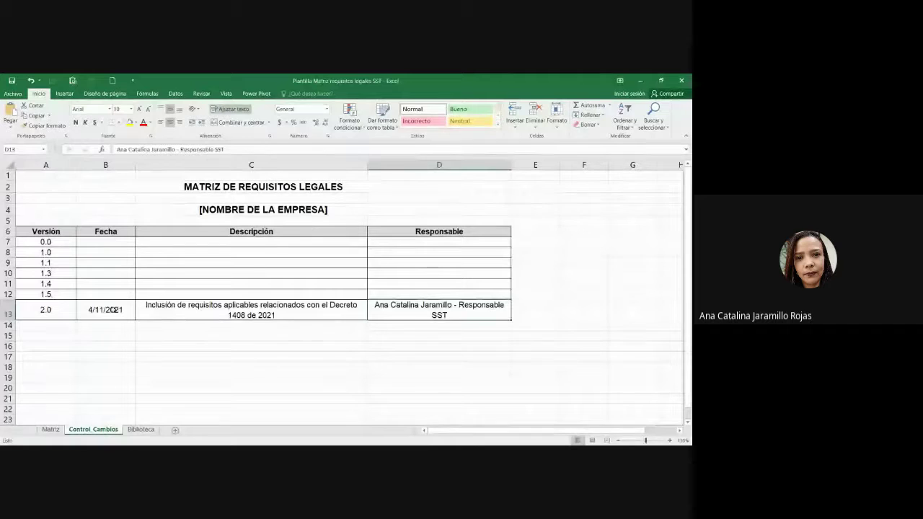
drag(45, 309, 470, 318)
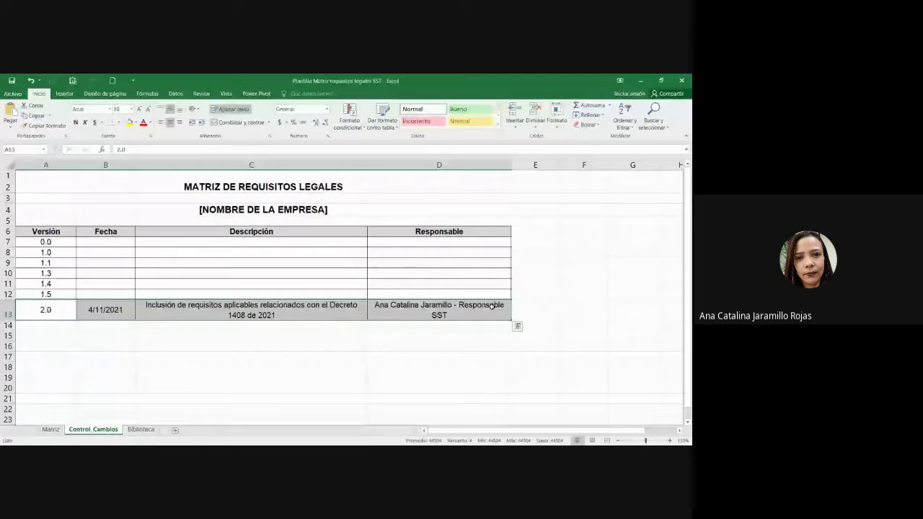
click(51, 431)
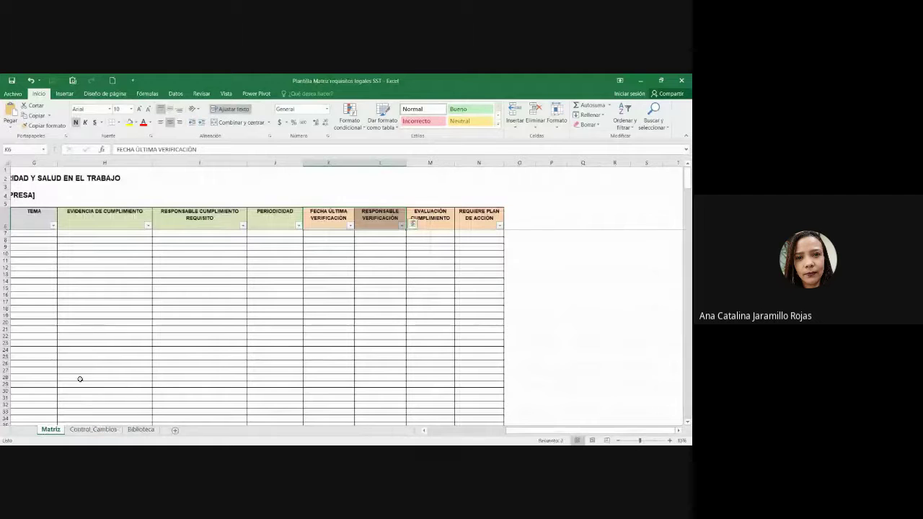
scroll(78, 377, down, 7)
scroll(297, 426, left, 2)
scroll(297, 426, left, 2)
scroll(74, 362, down, 20)
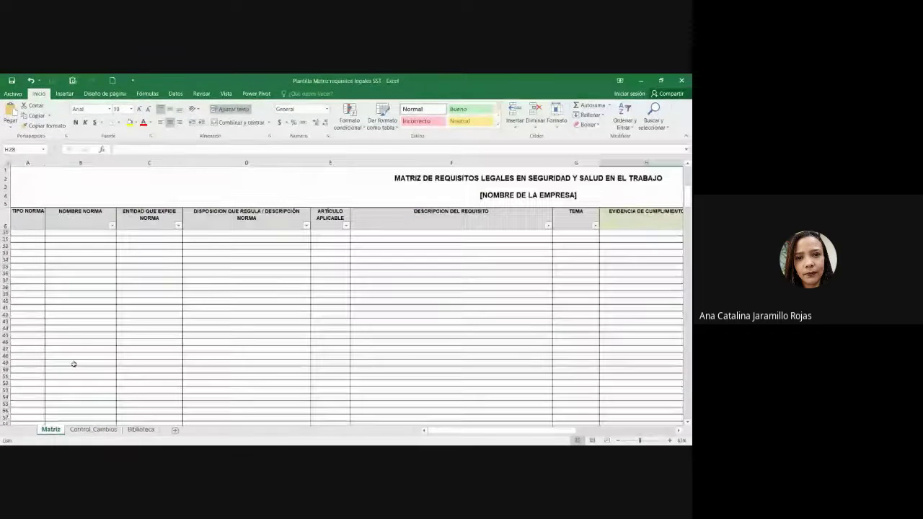
drag(26, 392, 27, 332)
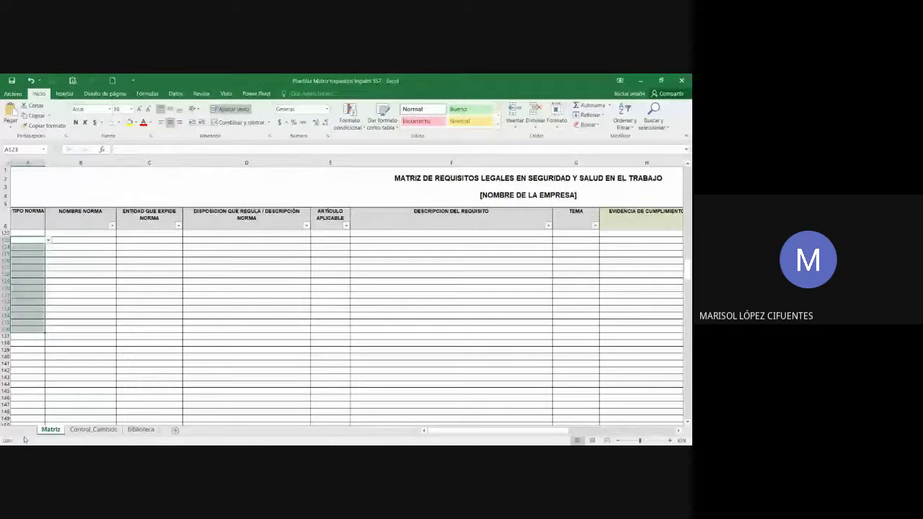
key(ctrl+Page_Down)
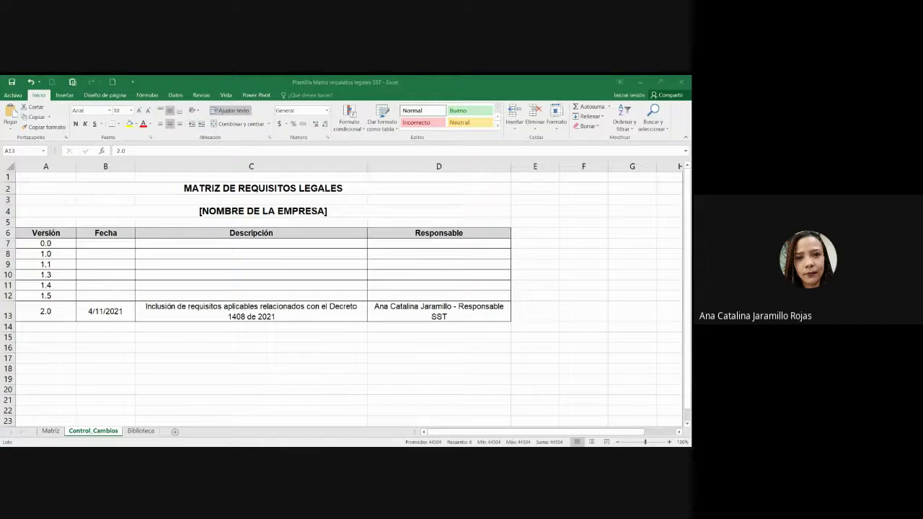
- Review the version 2.0 row and Responsable entry on Control_Cambios, then go to Matriz
key(Right)
key(Right)
key(Right)
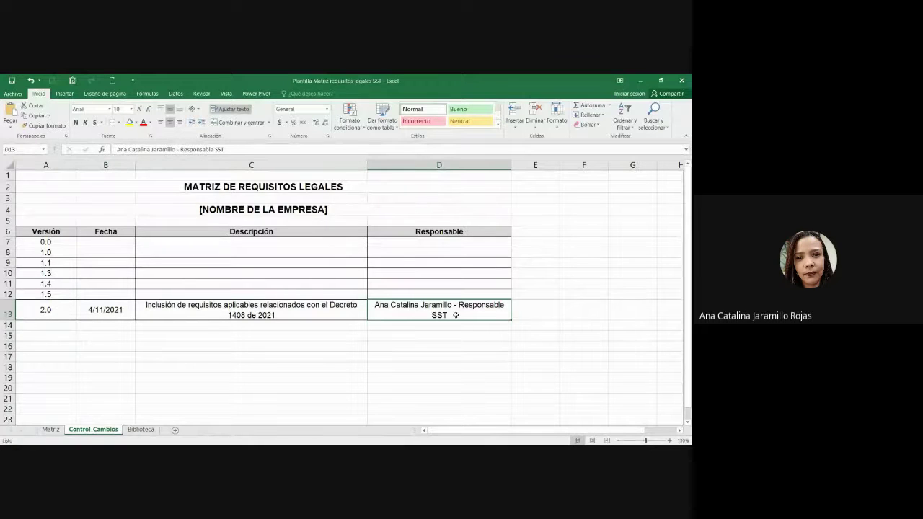
drag(259, 189, 263, 315)
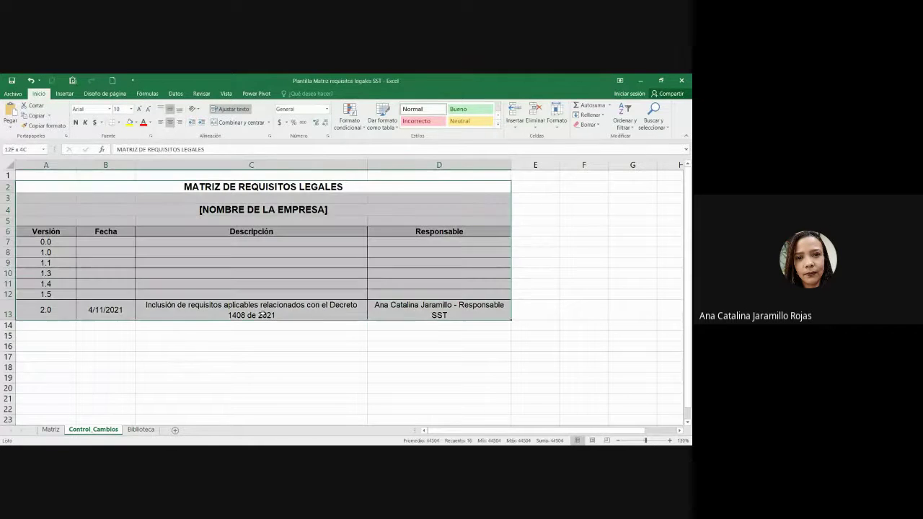
click(264, 315)
key(Right)
key(shift+Left)
key(shift+Left)
key(shift+Left)
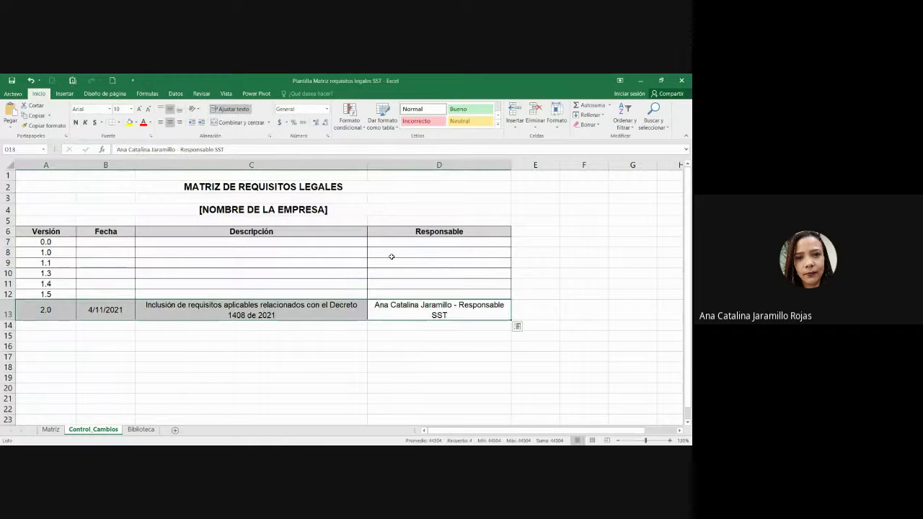
click(433, 233)
click(430, 308)
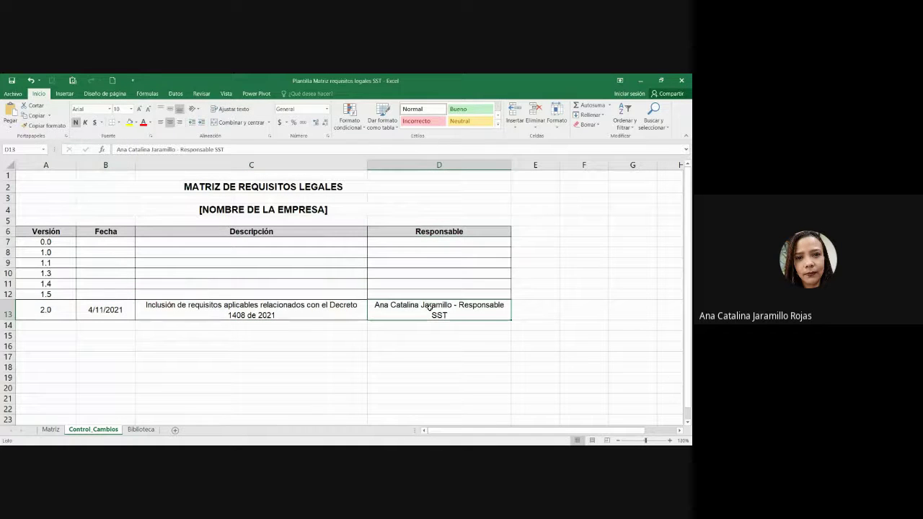
click(51, 430)
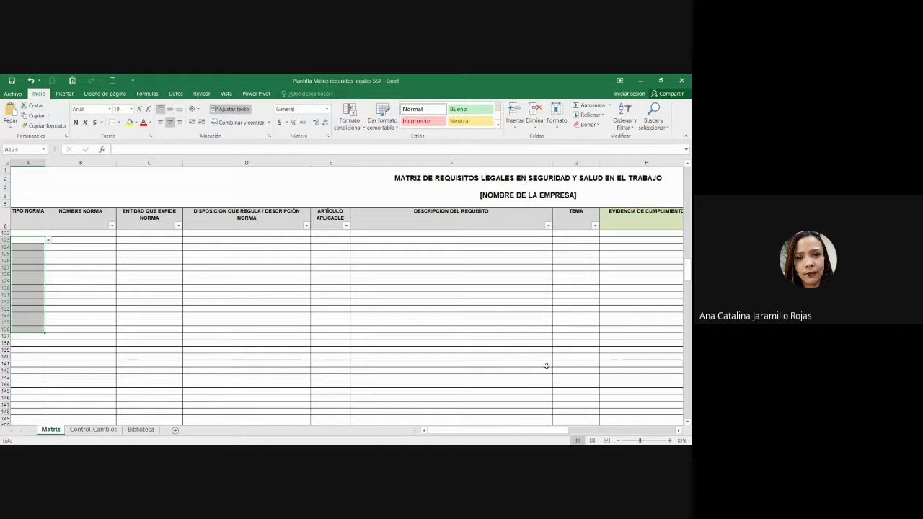
- Scroll Matriz to the RESPONSABLE CUMPLIMIENTO REQUISITO column, then return to Control_Cambios
scroll(547, 366, up, 3)
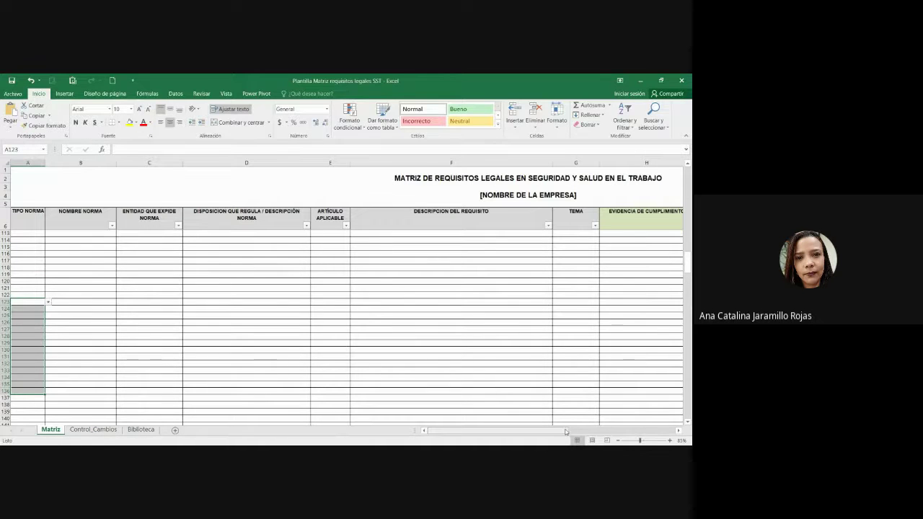
scroll(566, 431, right, 1)
scroll(577, 329, right, 4)
click(581, 335)
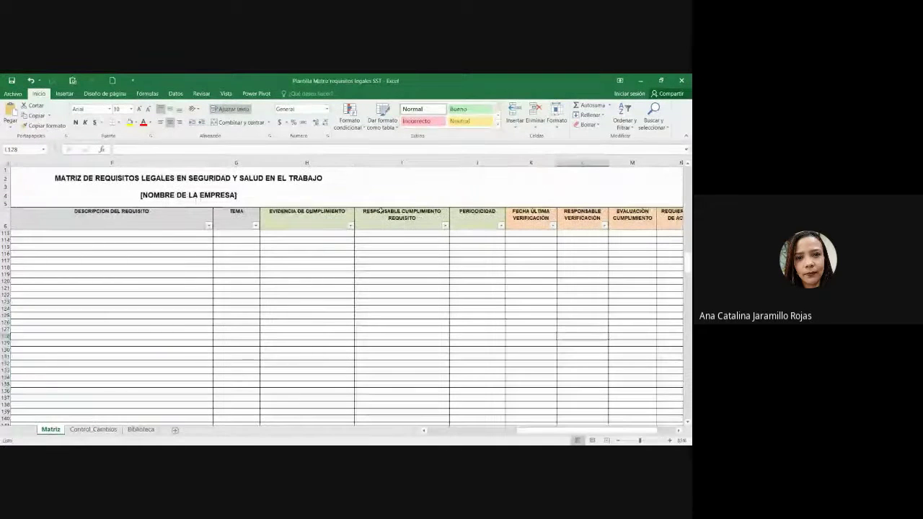
click(380, 210)
scroll(479, 258, up, 4)
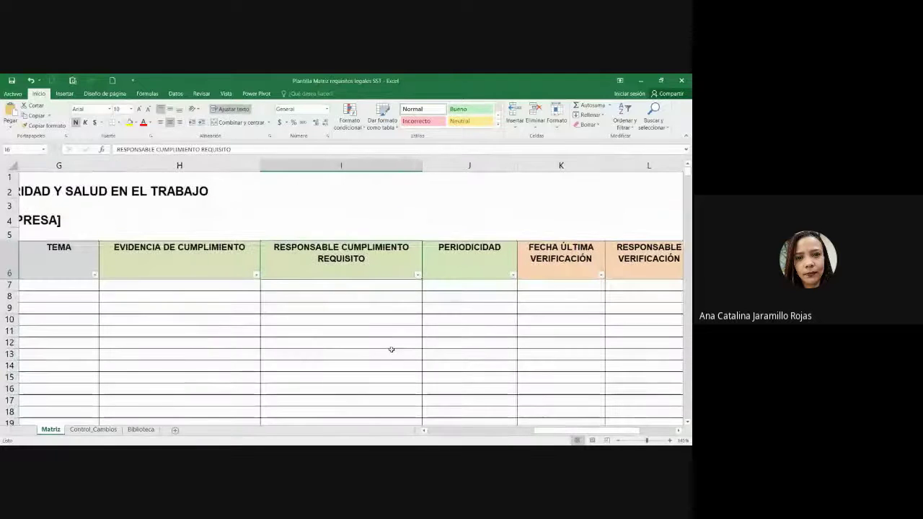
click(356, 287)
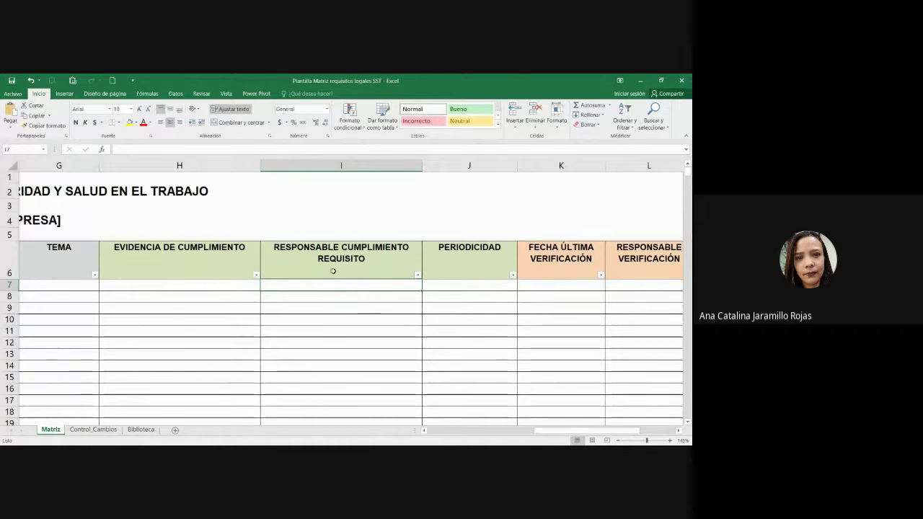
click(93, 429)
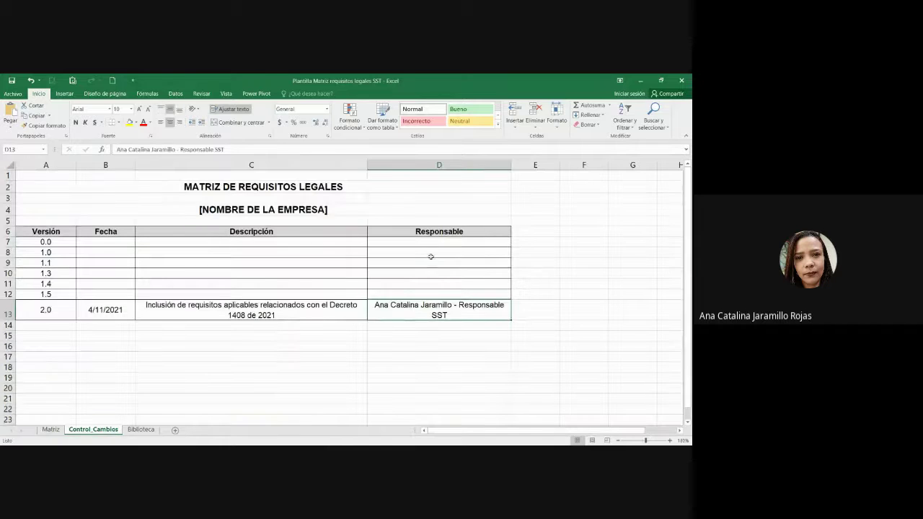
- Review the completed version 2.0 row, switching to another window and back
drag(427, 310, 41, 312)
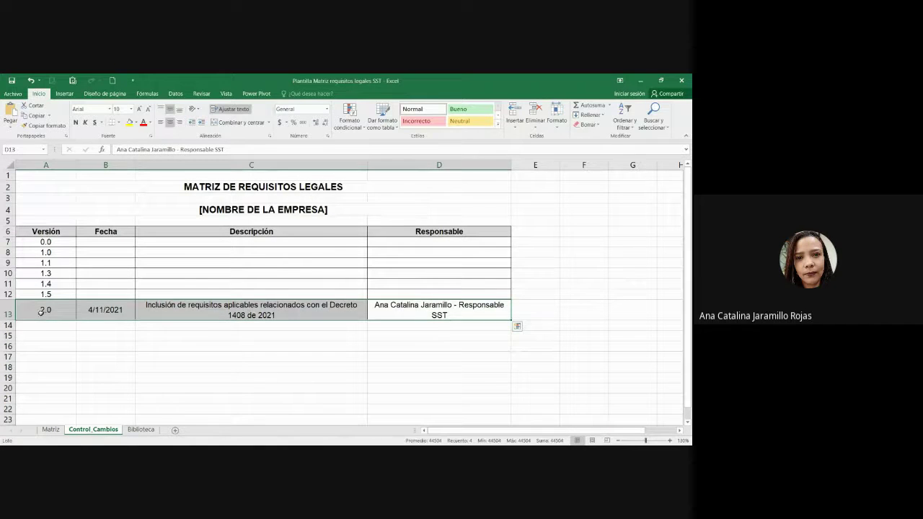
click(41, 312)
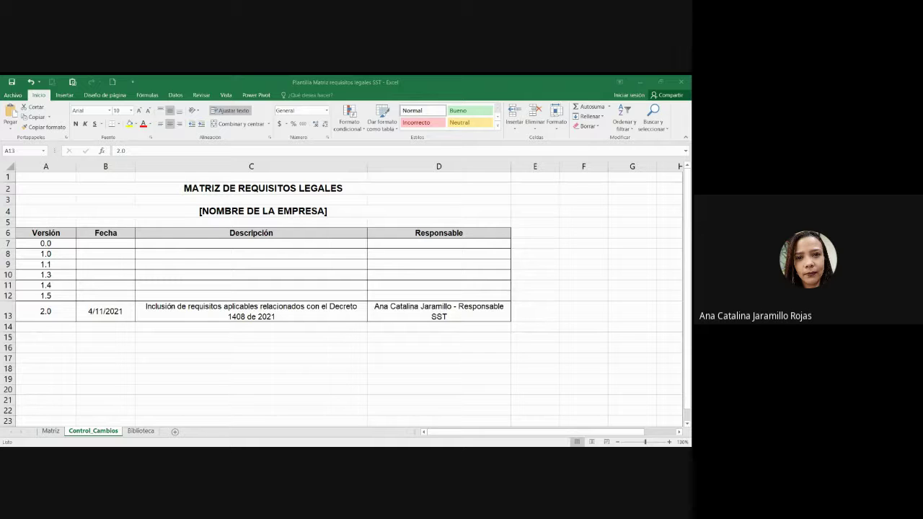
key(alt+Tab)
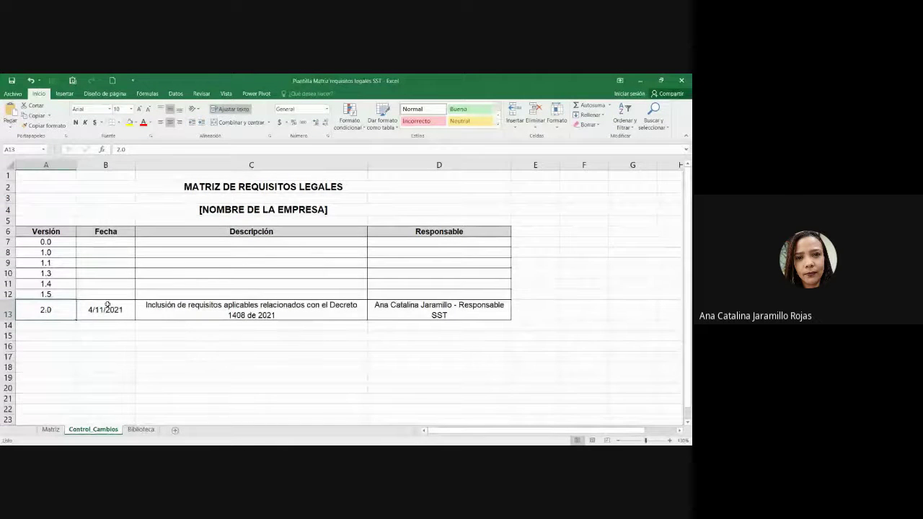
drag(47, 310, 430, 306)
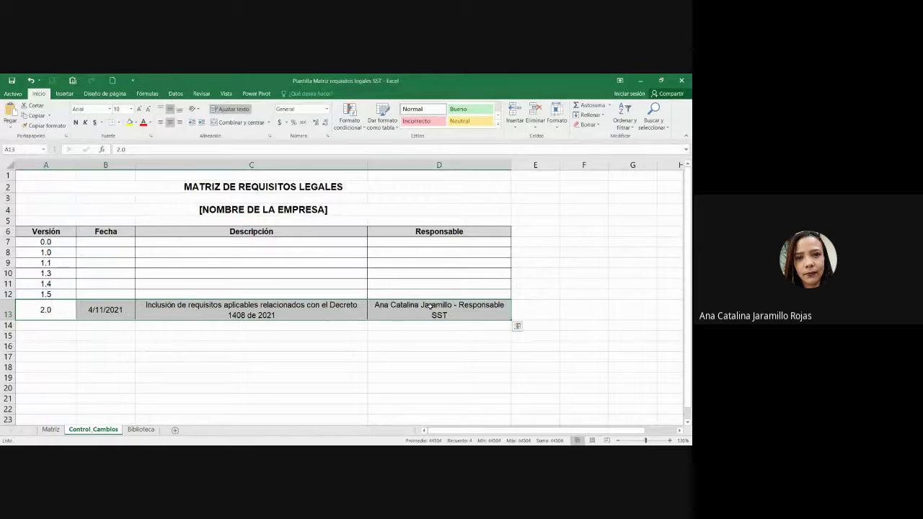
key(alt+Tab)
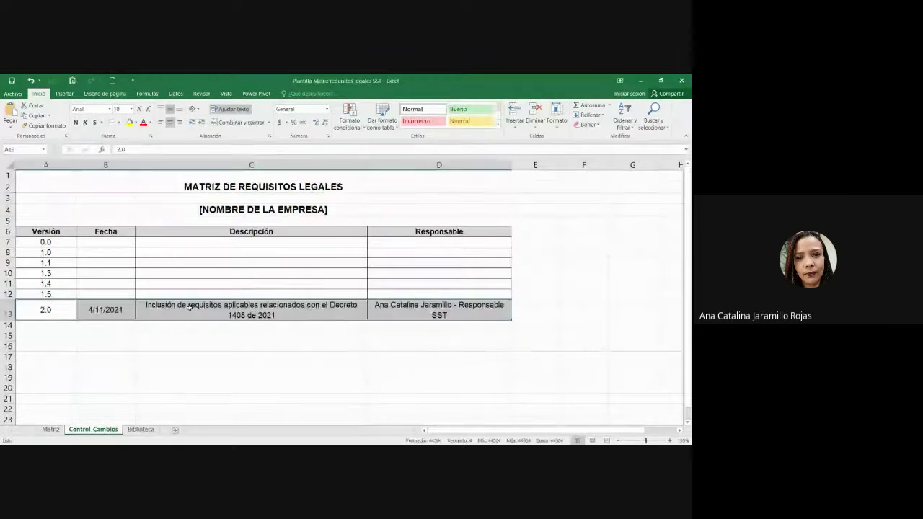
- Widen column B (Fecha) to fit the 4/11/2021 date, then move to the Matriz sheet
click(251, 311)
scroll(101, 236, down, 1)
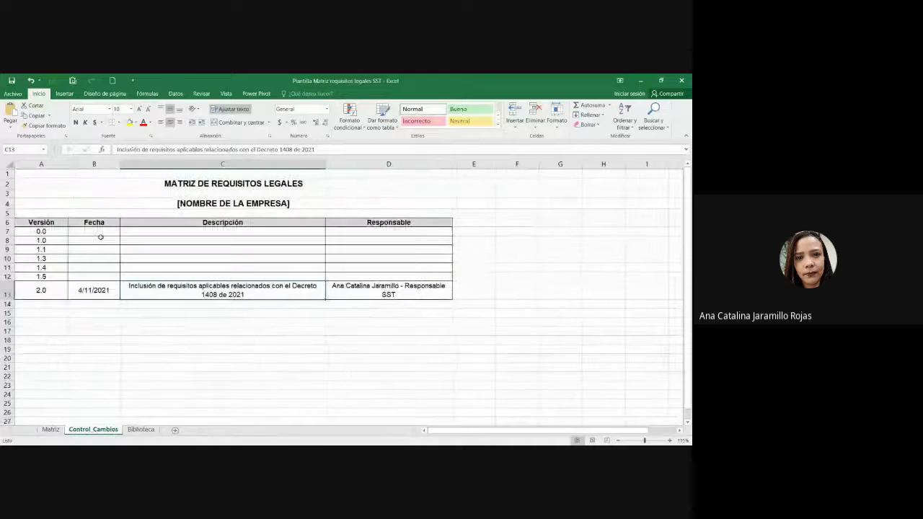
double_click(120, 164)
click(85, 290)
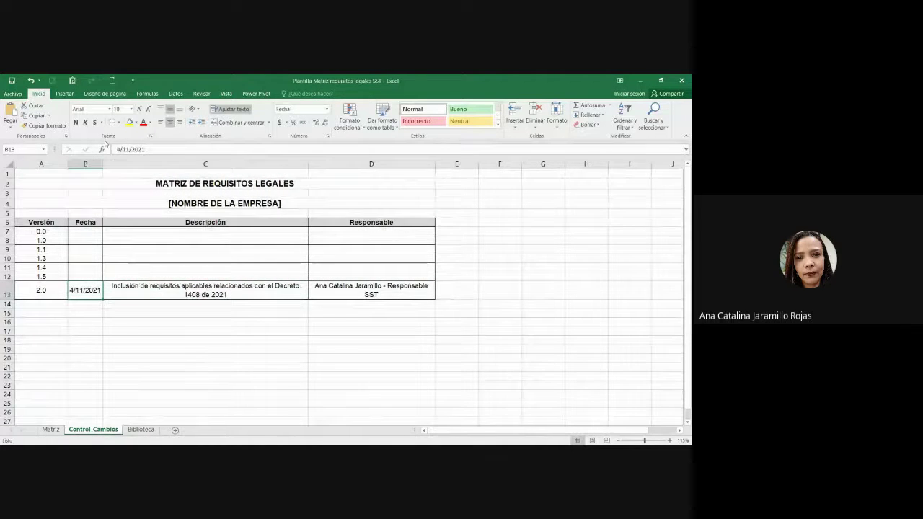
drag(103, 165, 111, 166)
drag(42, 222, 41, 290)
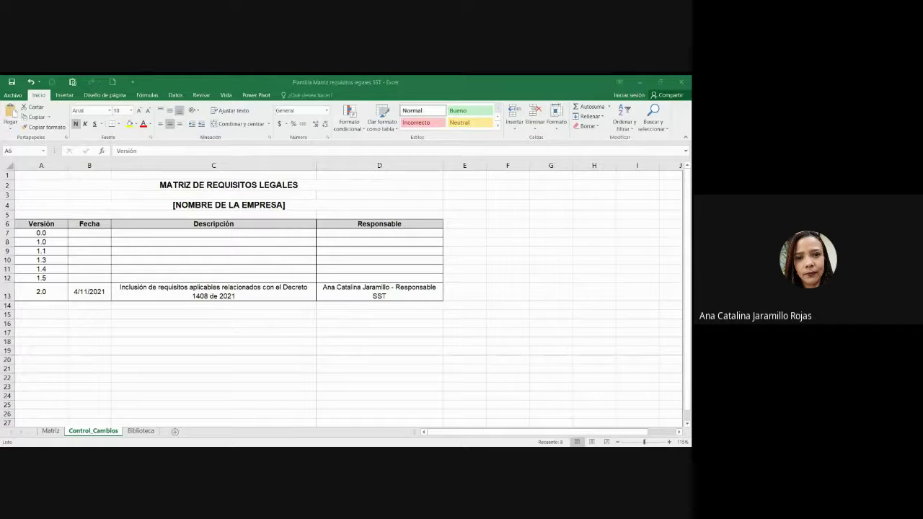
click(508, 331)
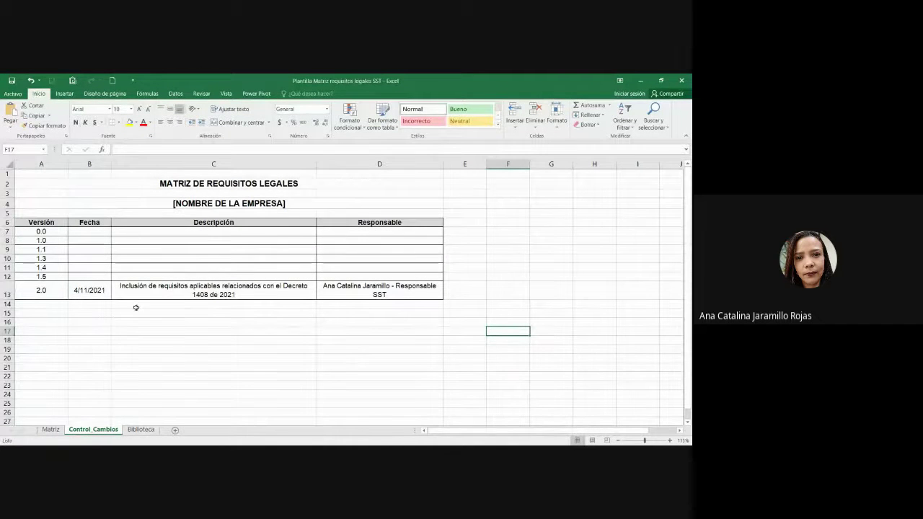
mouse_move(41, 290)
mouse_down()
mouse_move(41, 231)
mouse_move(41, 290)
mouse_up()
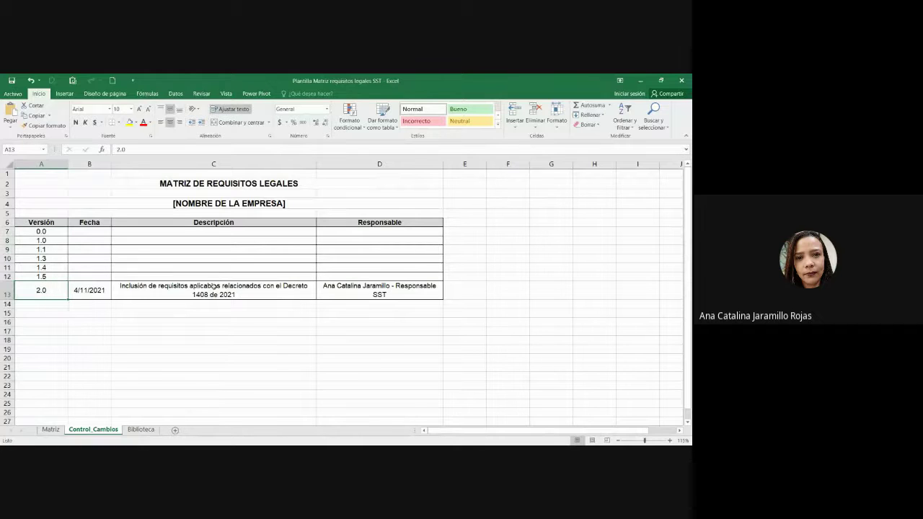
click(213, 286)
click(51, 429)
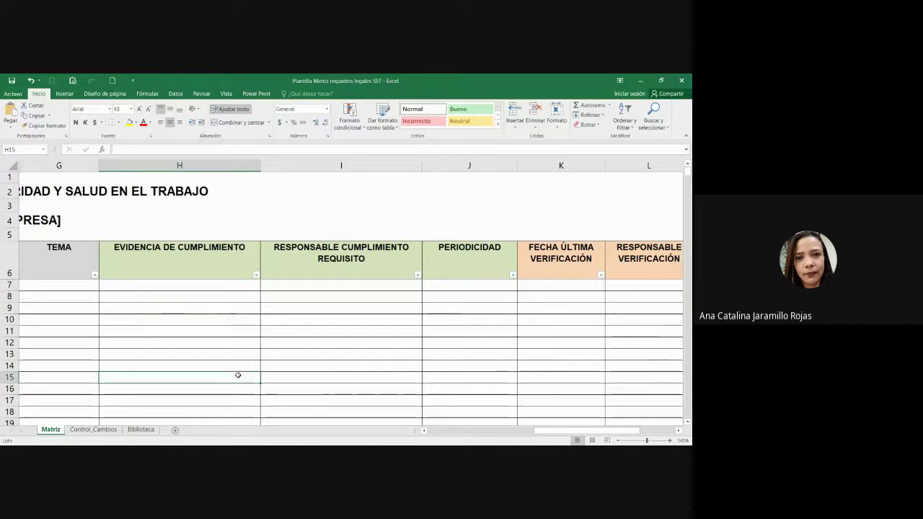
- Rename the Matriz sheet tab to Matriz_V0.0
scroll(238, 375, down, 2)
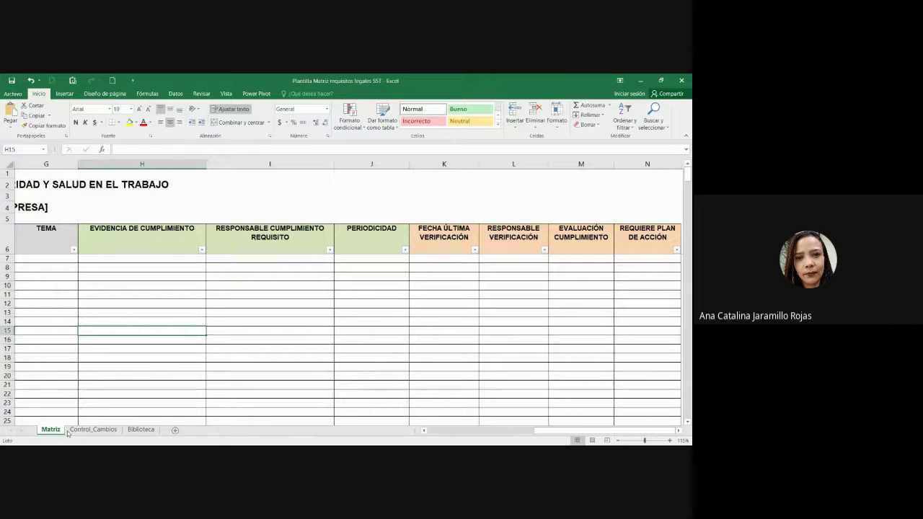
click(70, 430)
click(51, 430)
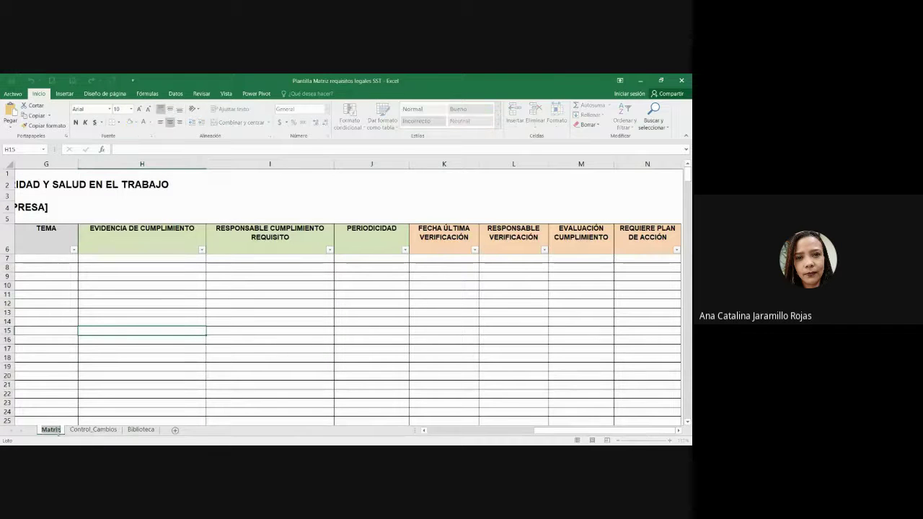
click(69, 430)
click(52, 430)
text(_v)
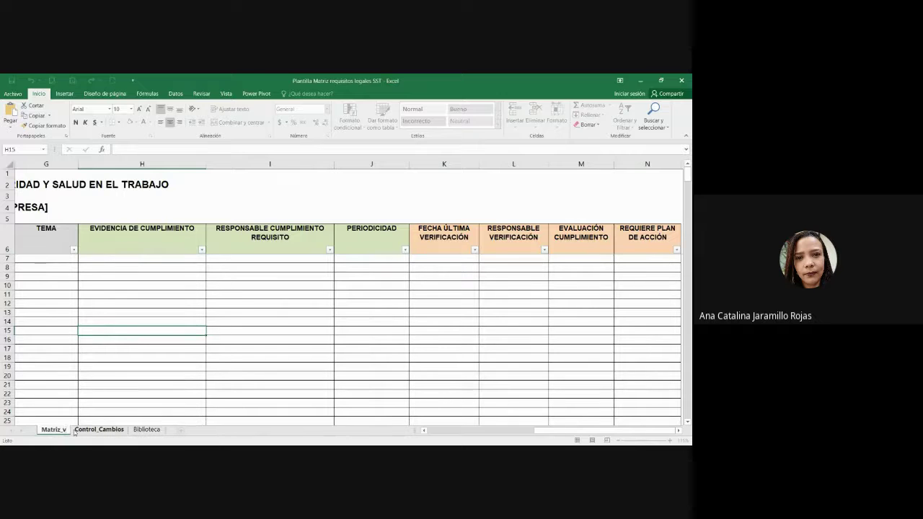
text(0.0)
click(107, 391)
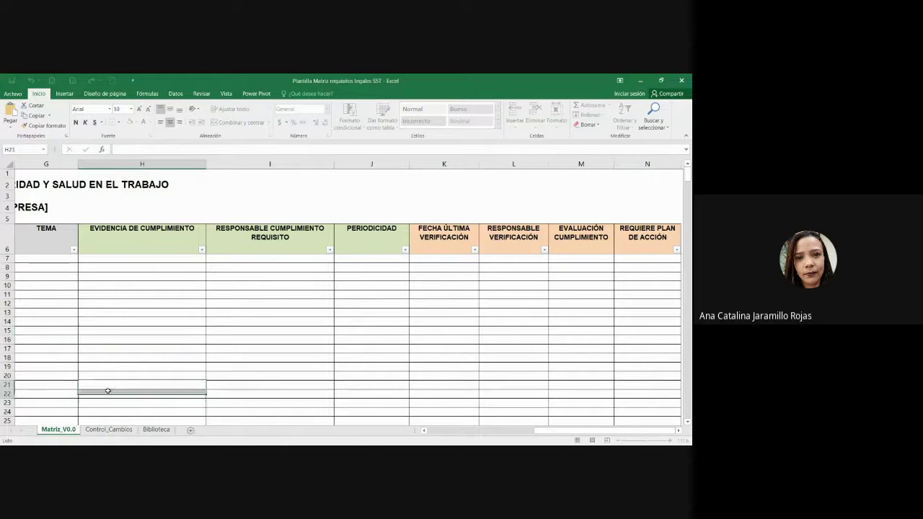
- Check the Control_Cambios sheet, then return to Matriz_V0.0
click(110, 429)
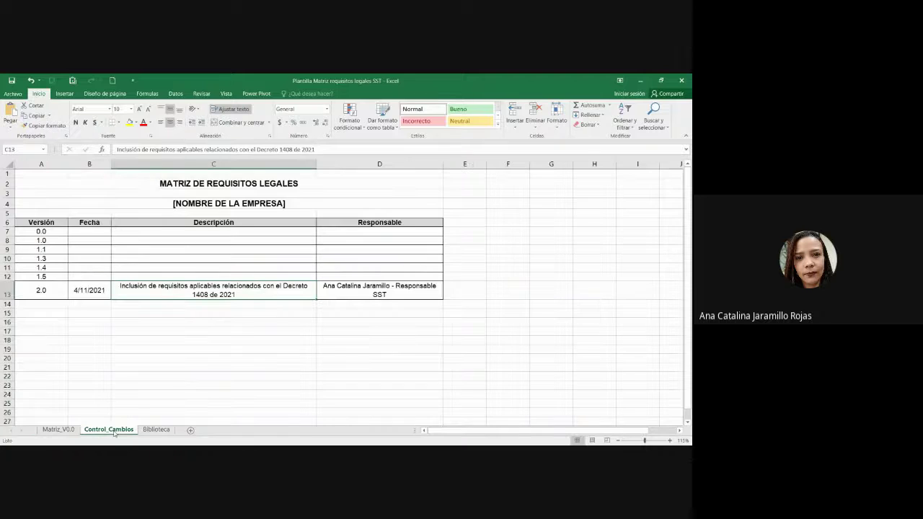
click(87, 393)
click(57, 430)
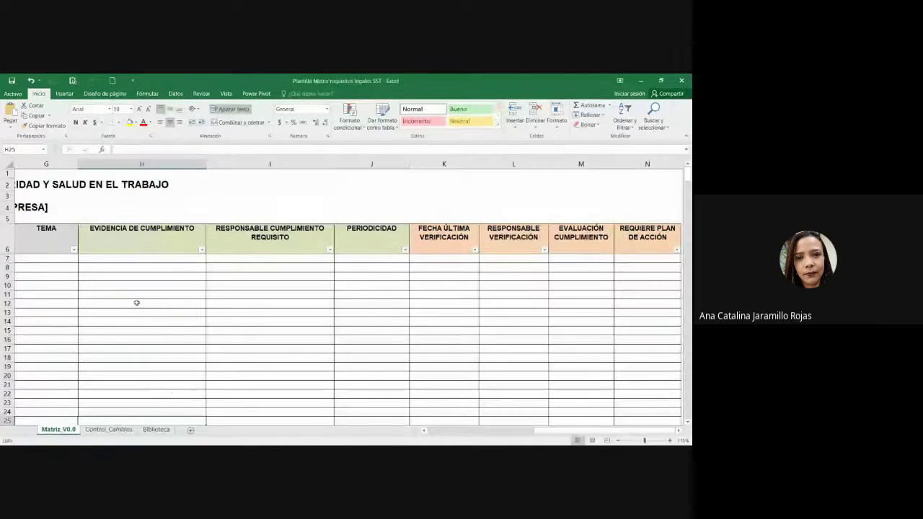
- Copy the Matriz_V0.0 sheet, placing the copy before Control_Cambios
right_click(76, 430)
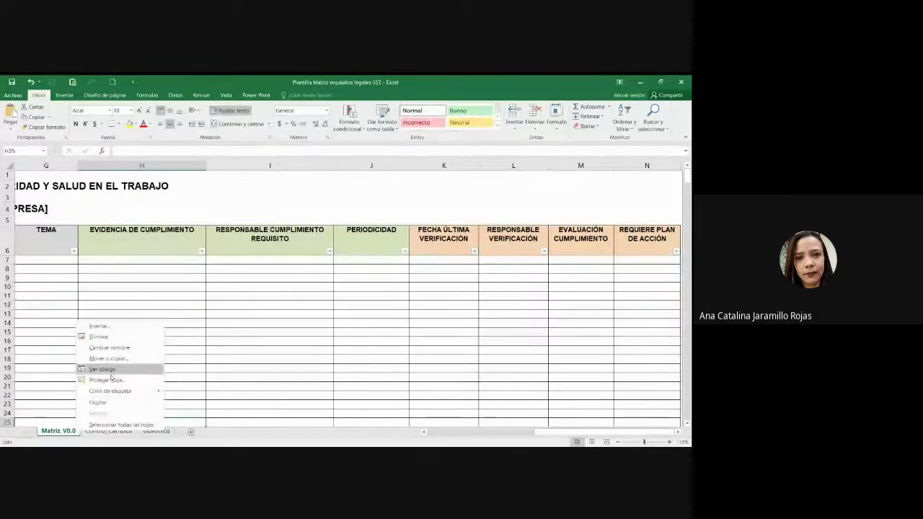
click(114, 355)
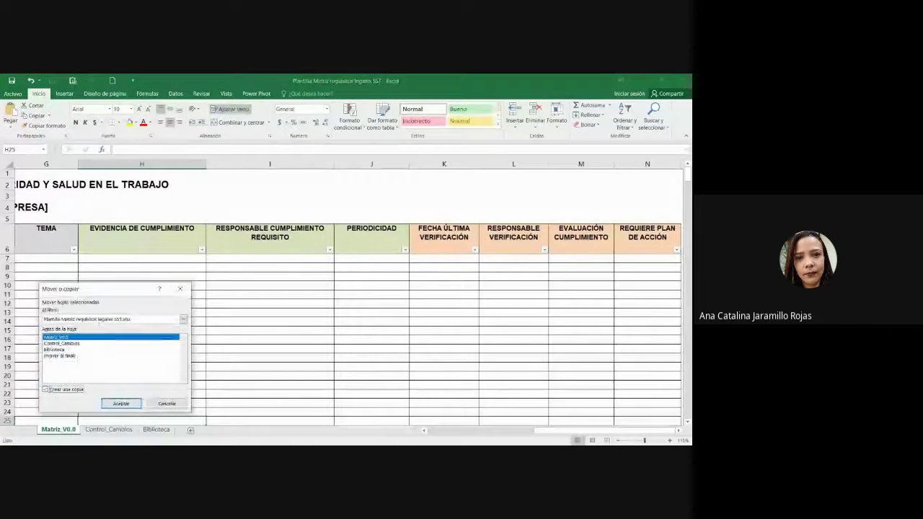
click(65, 343)
click(115, 404)
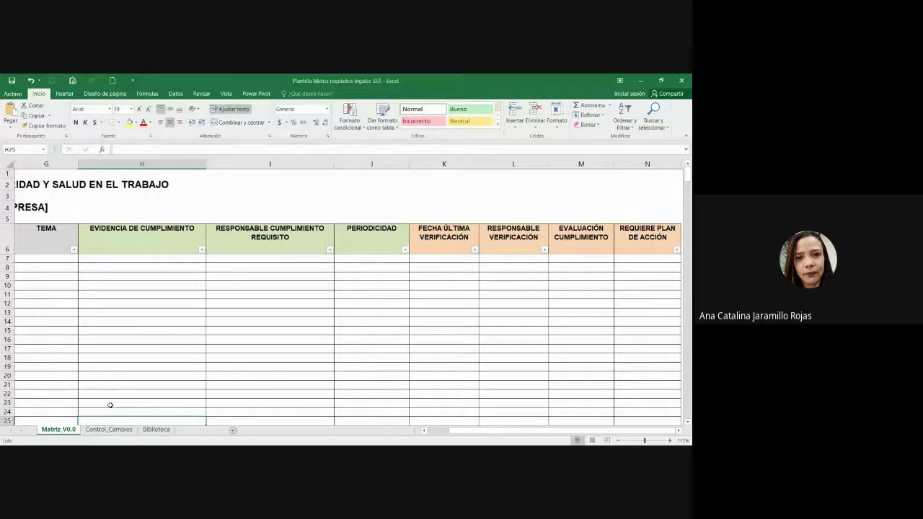
click(60, 430)
click(87, 435)
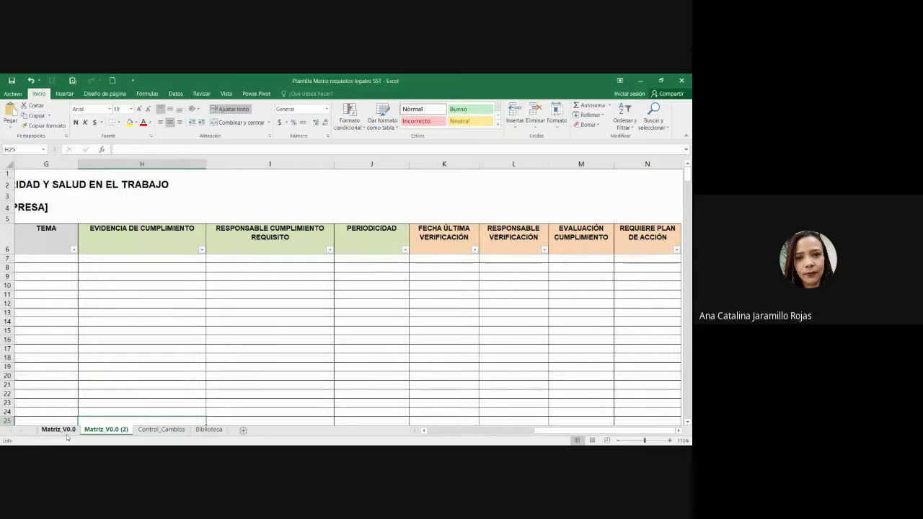
- Rename the copied sheet to Matriz_V1.0
double_click(108, 432)
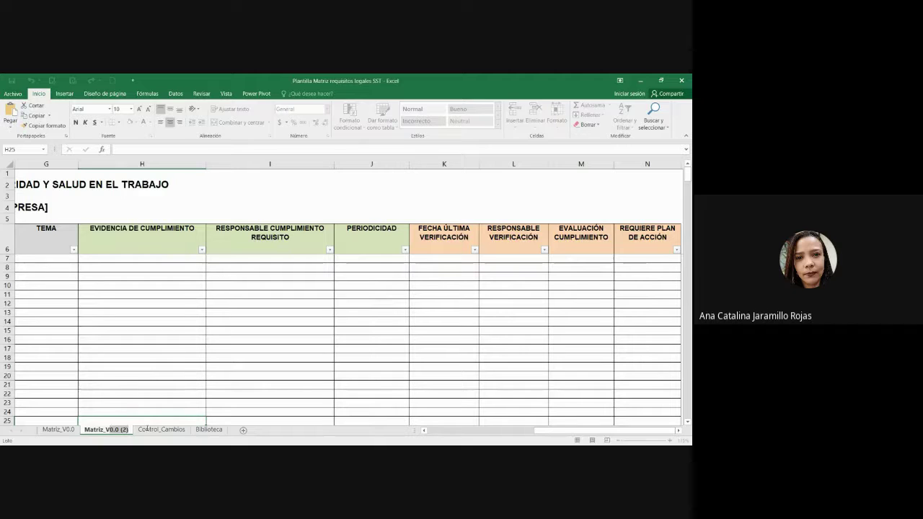
text(Matriz_V1)
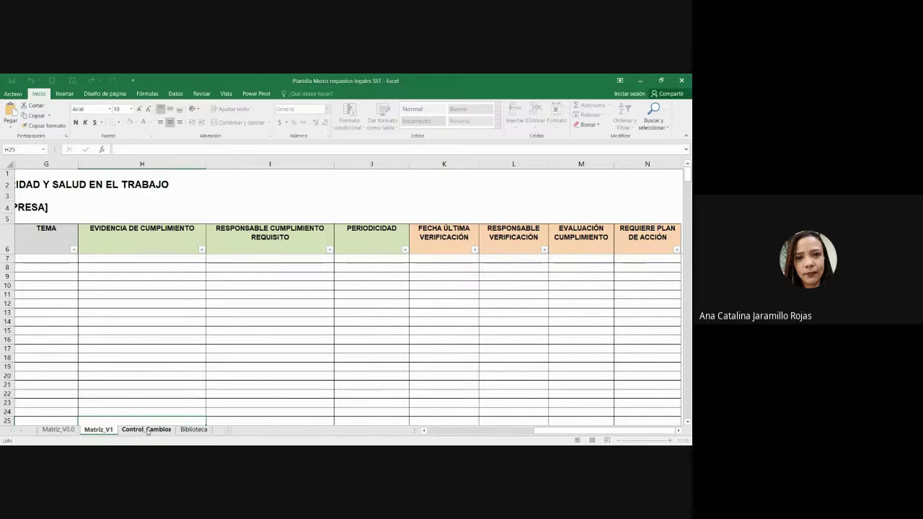
text(.0)
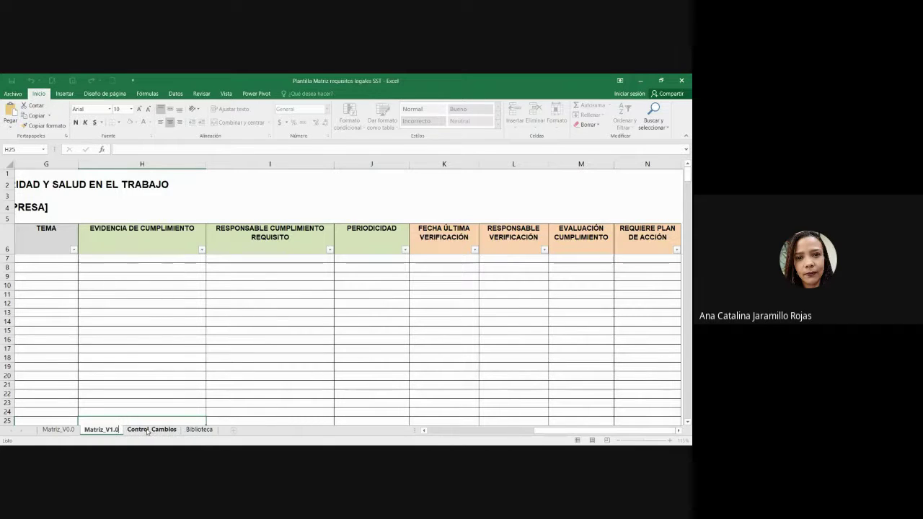
click(128, 356)
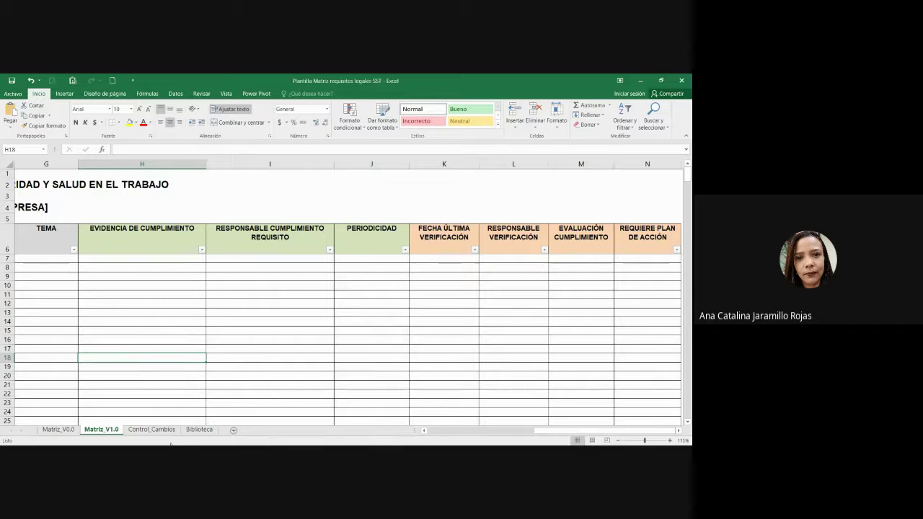
- Hide the Matriz_V0.0 sheet
click(71, 432)
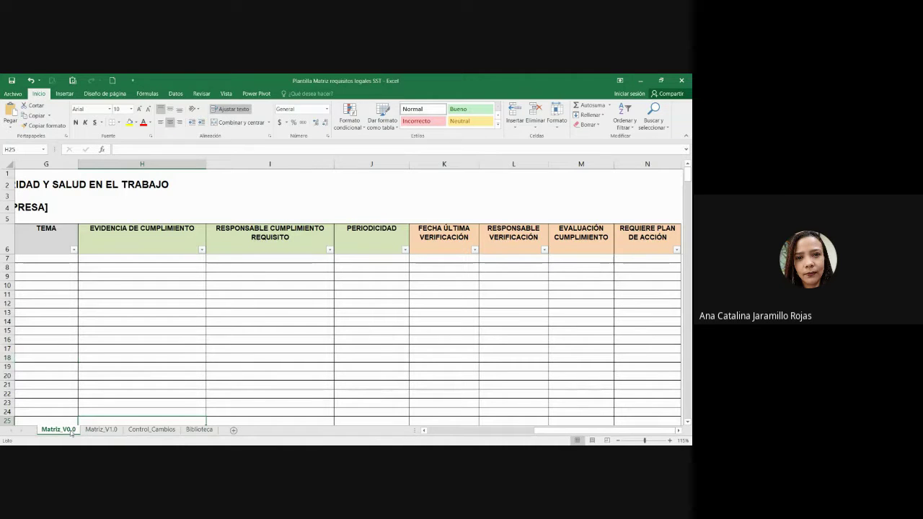
click(101, 430)
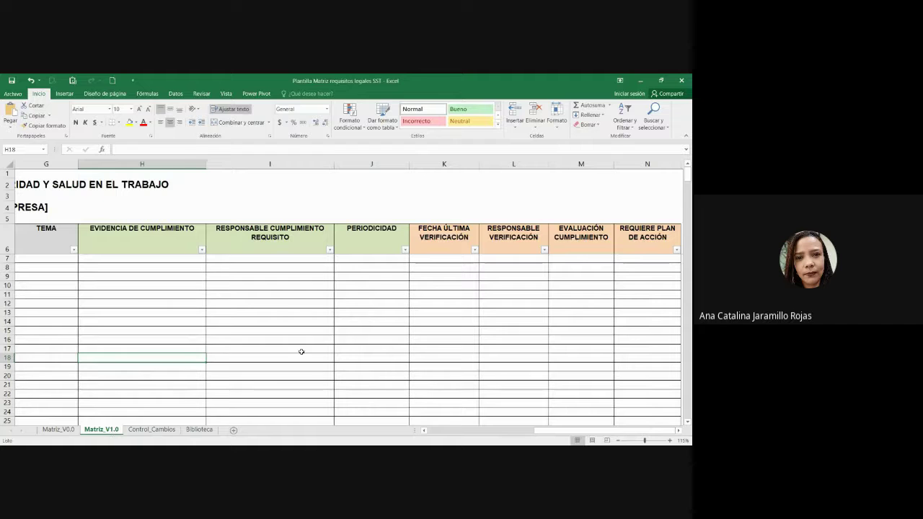
right_click(61, 431)
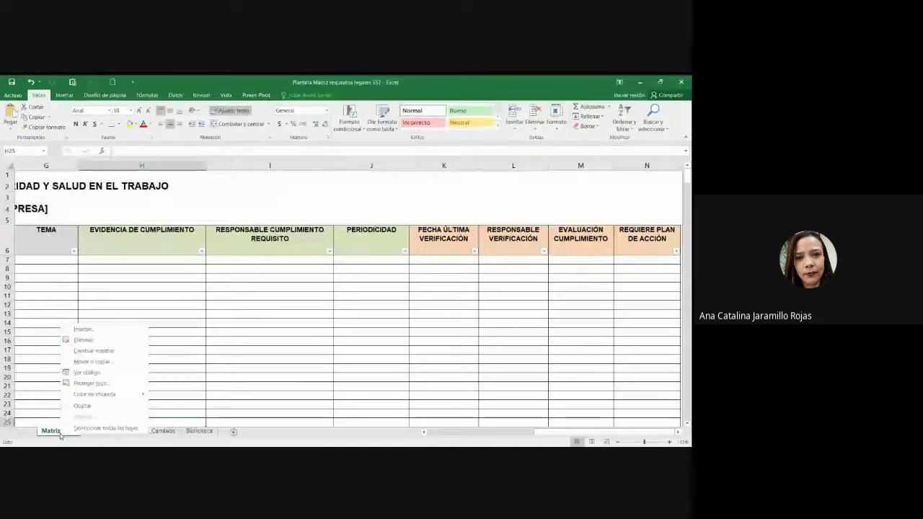
click(82, 406)
click(225, 359)
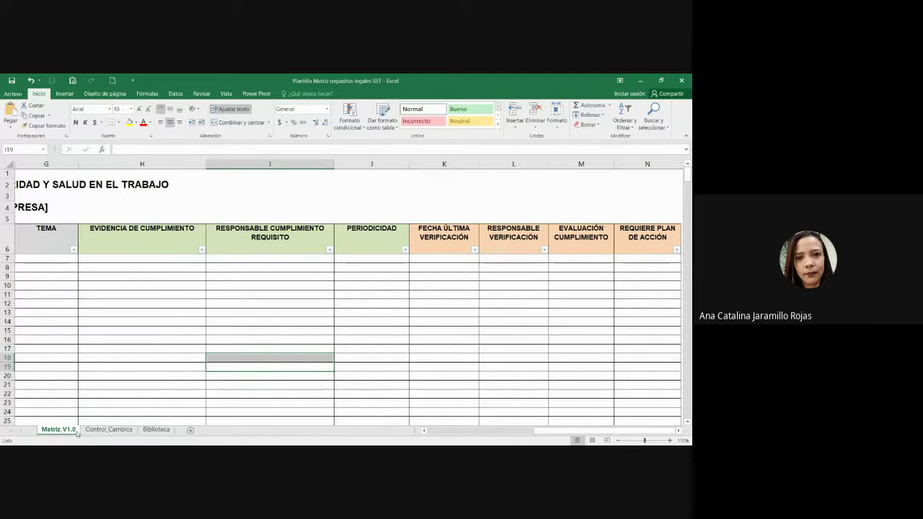
- Check the version numbers A7 to A13 on Control_Cambios, then return to Matriz_V1.0
click(108, 430)
click(45, 235)
drag(45, 240, 46, 291)
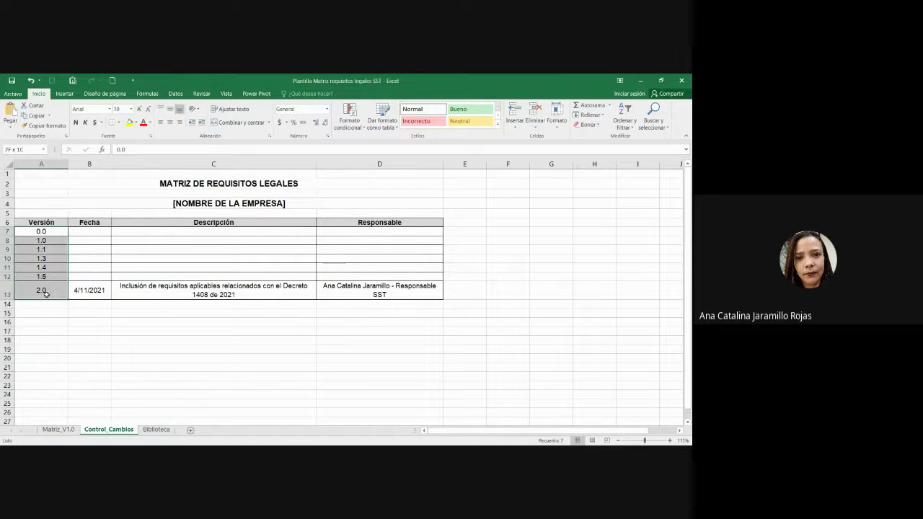
click(57, 430)
- Unhide the Matriz_V0.0 sheet through the Mostrar dialog
right_click(58, 430)
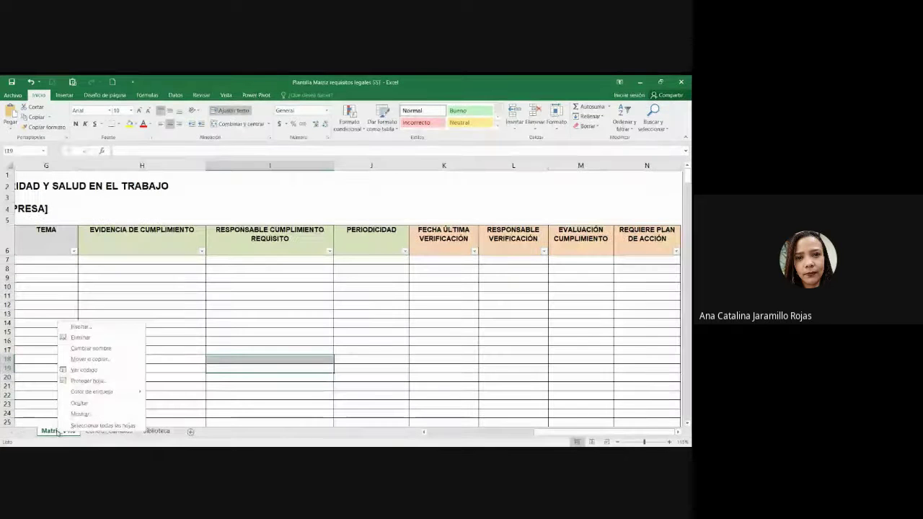
click(82, 412)
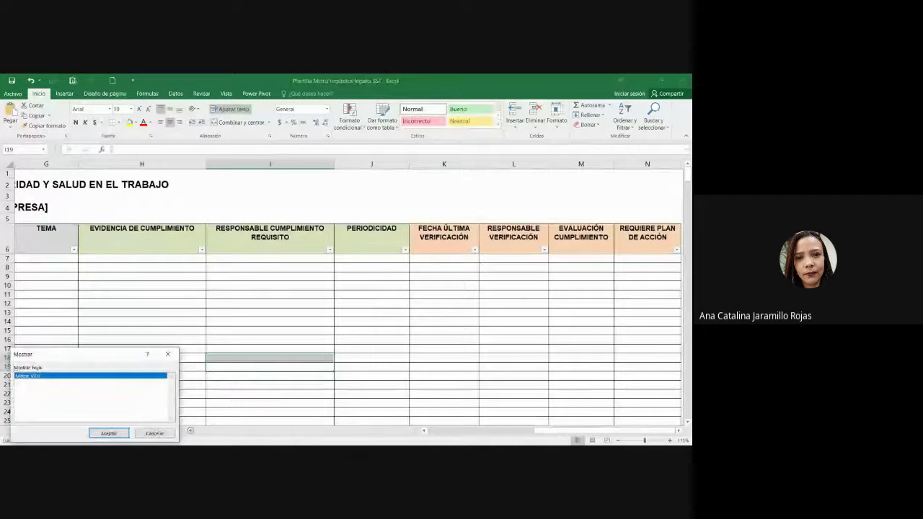
click(107, 432)
drag(211, 340, 210, 331)
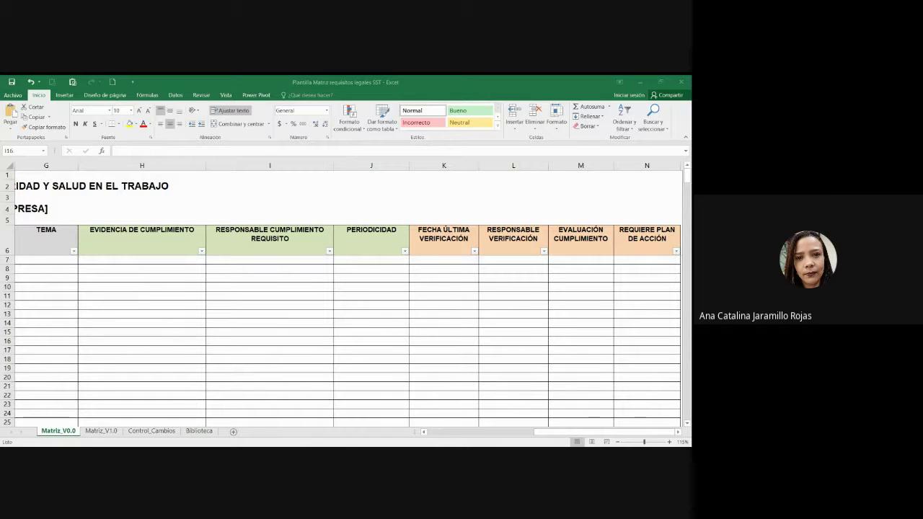
click(270, 332)
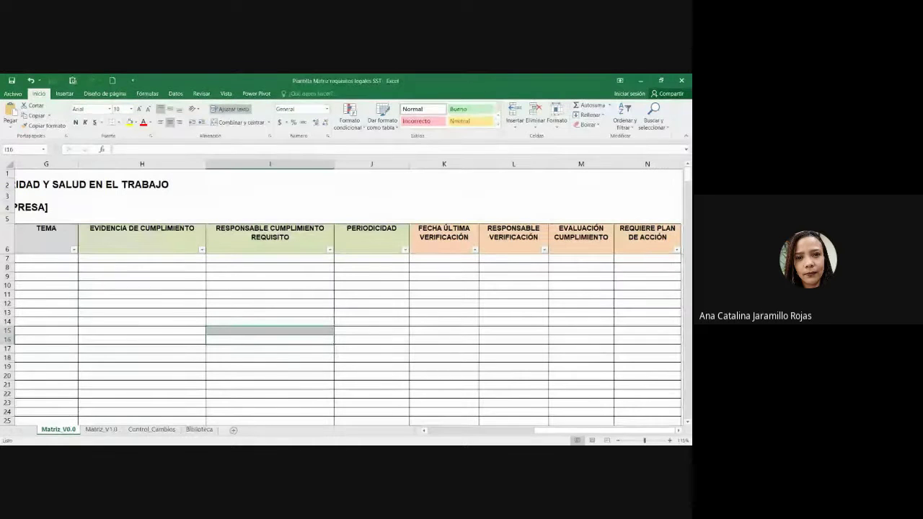
right_click(71, 431)
click(103, 400)
click(268, 358)
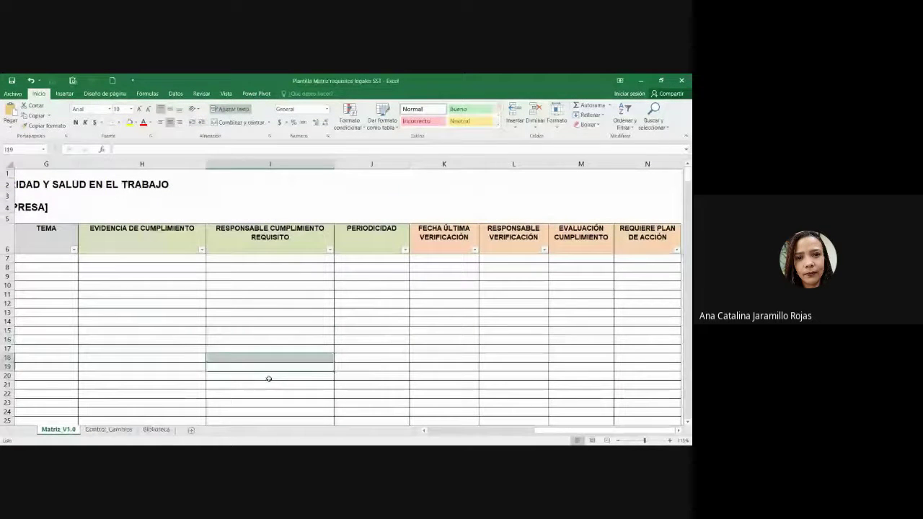
click(203, 358)
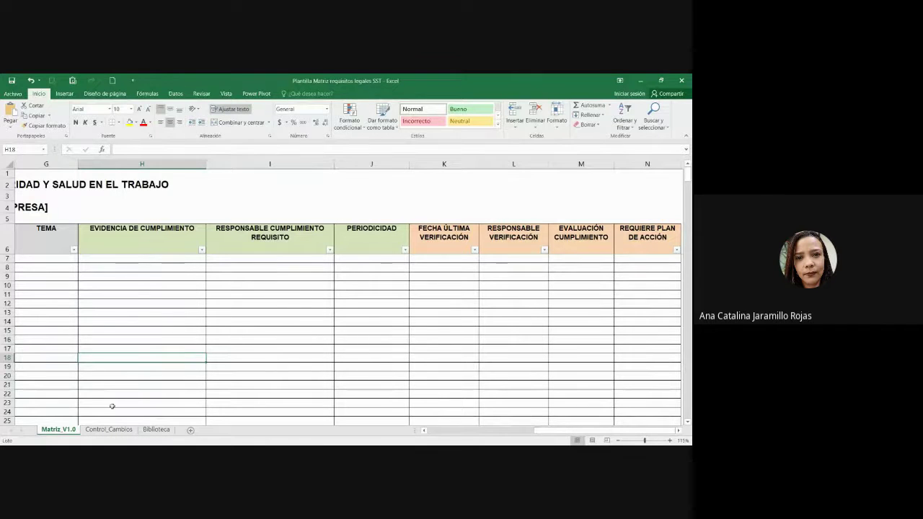
right_click(72, 429)
click(101, 410)
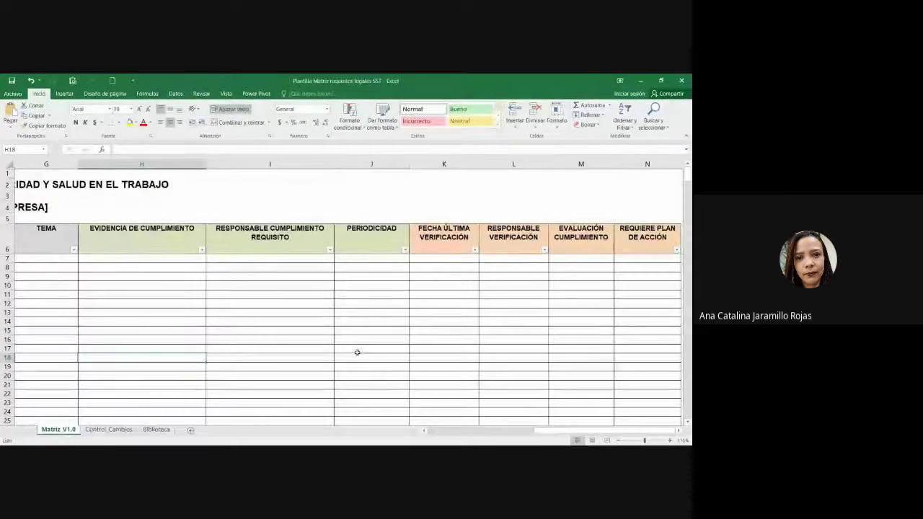
right_click(72, 431)
click(101, 409)
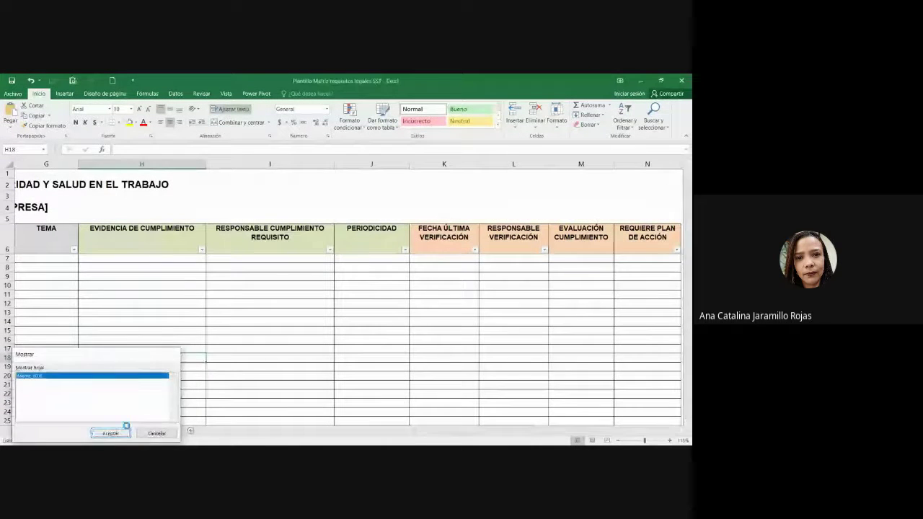
click(126, 427)
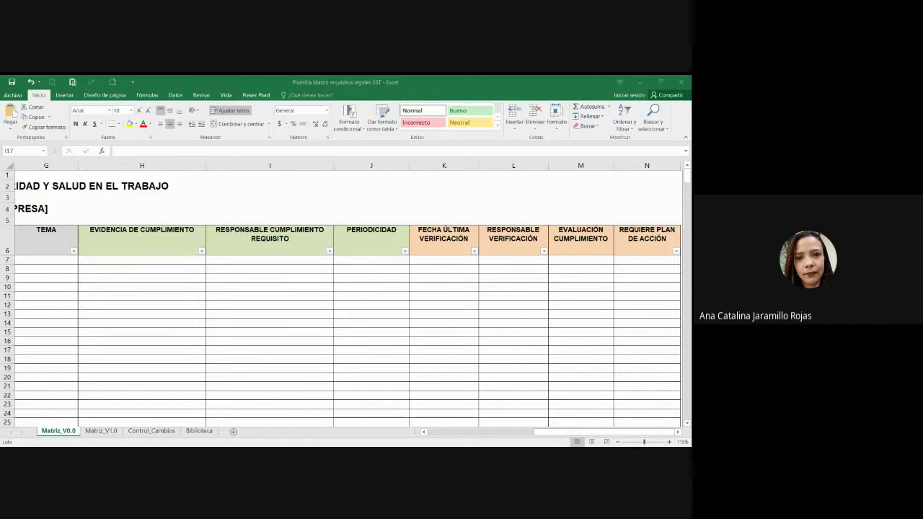
key(alt+Tab)
key(alt+Tab)
key(alt+Tab)
- Pass through Control_Cambios to the Biblioteca sheet showing Resolución 2400 de 1979
click(181, 364)
click(151, 429)
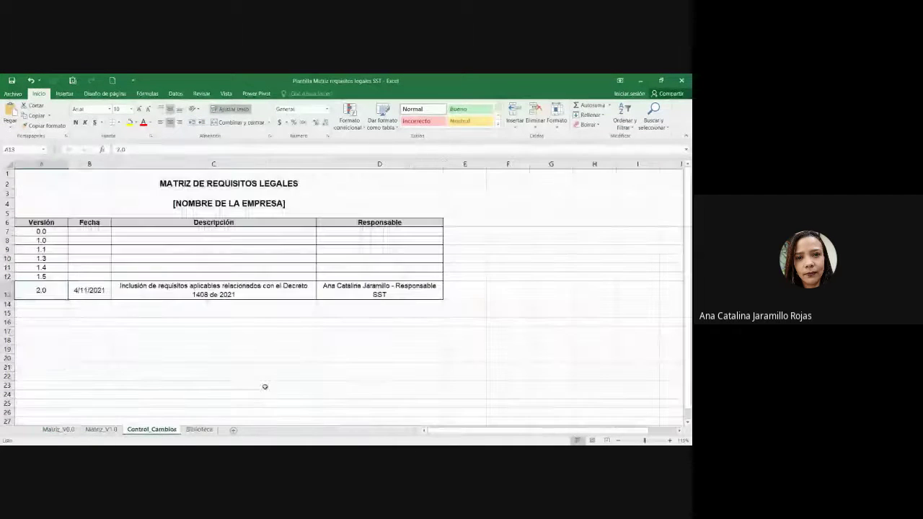
click(323, 375)
click(199, 429)
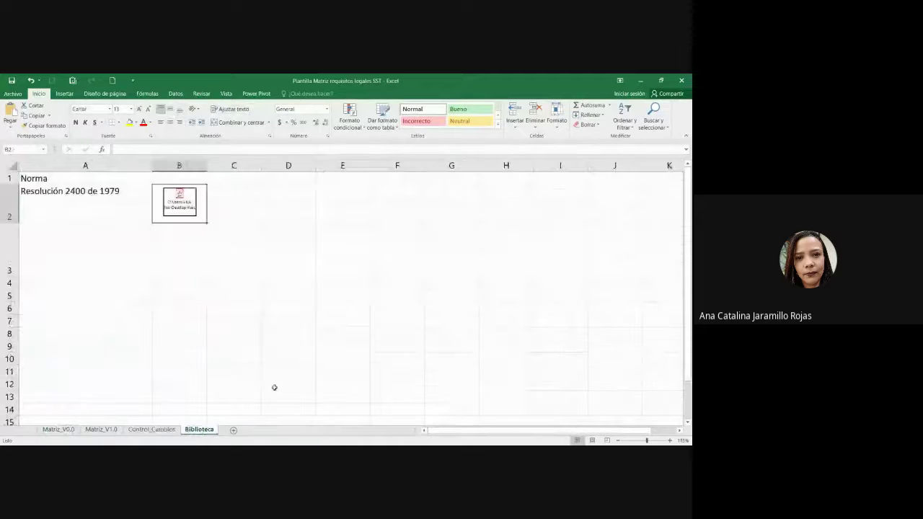
click(505, 332)
scroll(505, 332, up, 3)
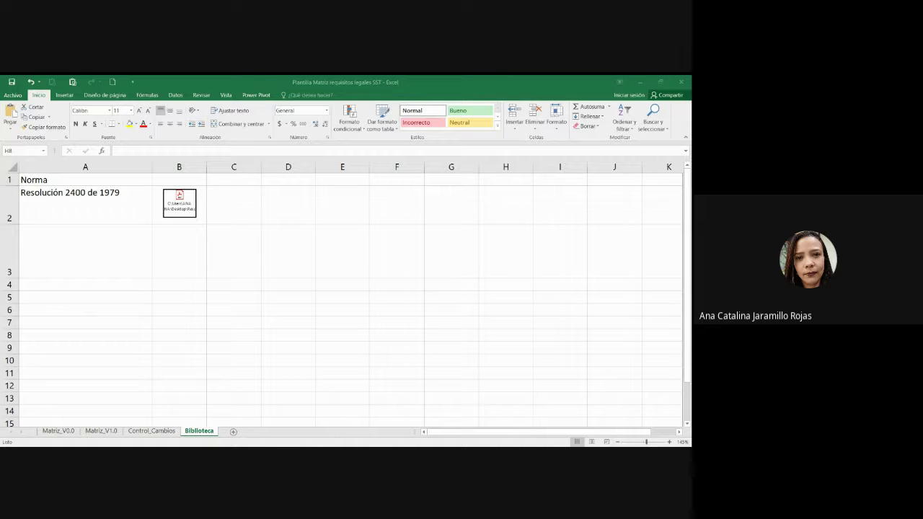
- Enter the headings 'Documentos' in B1 and 'Link Página' in C1
click(188, 180)
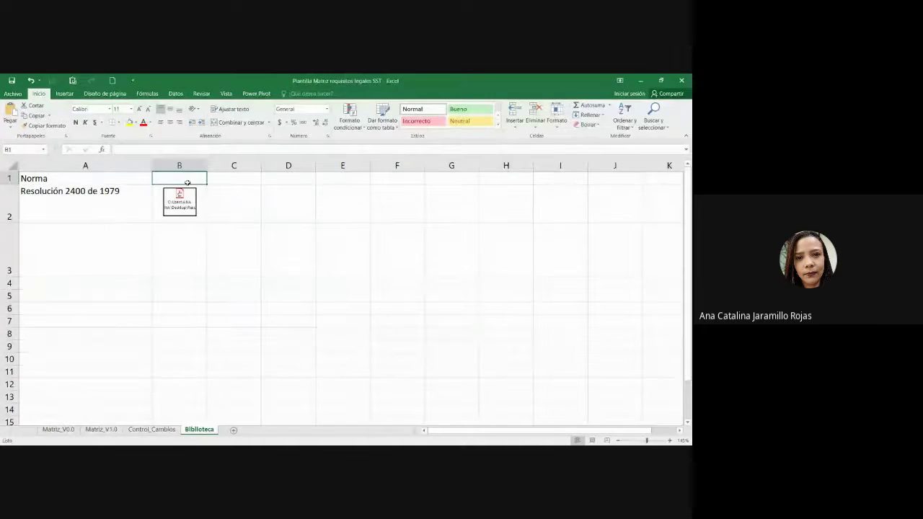
text(Documentos)
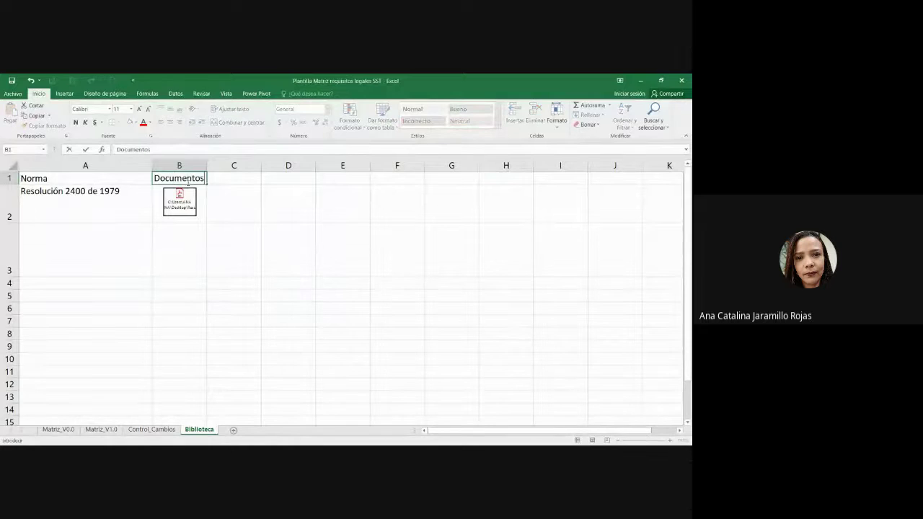
key(Tab)
text(Link Página)
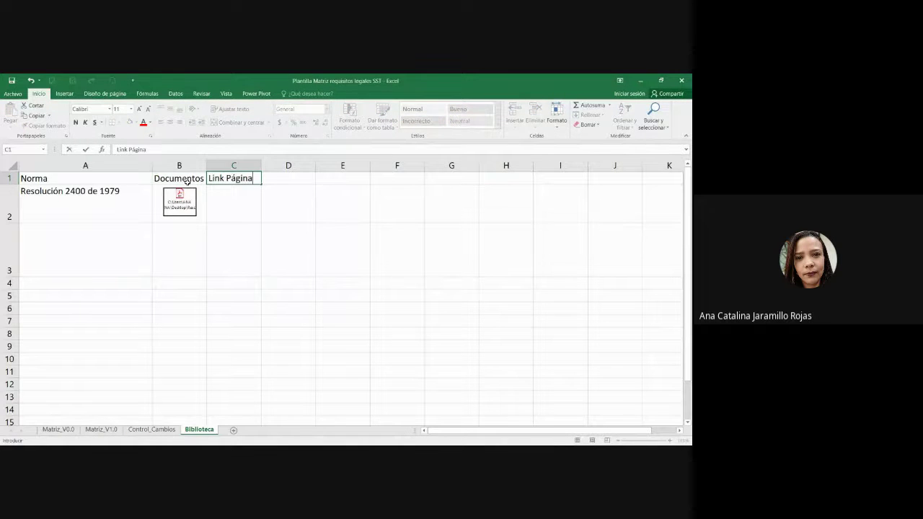
key(Tab)
click(186, 180)
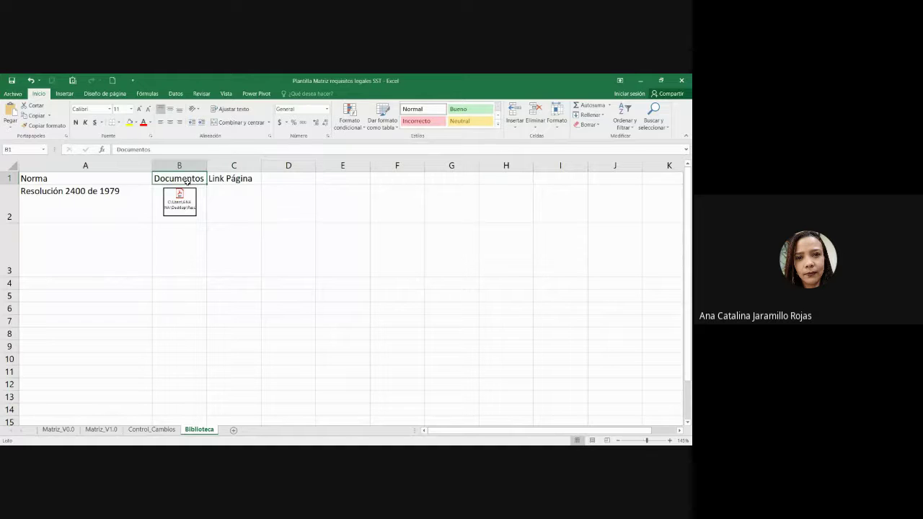
click(216, 182)
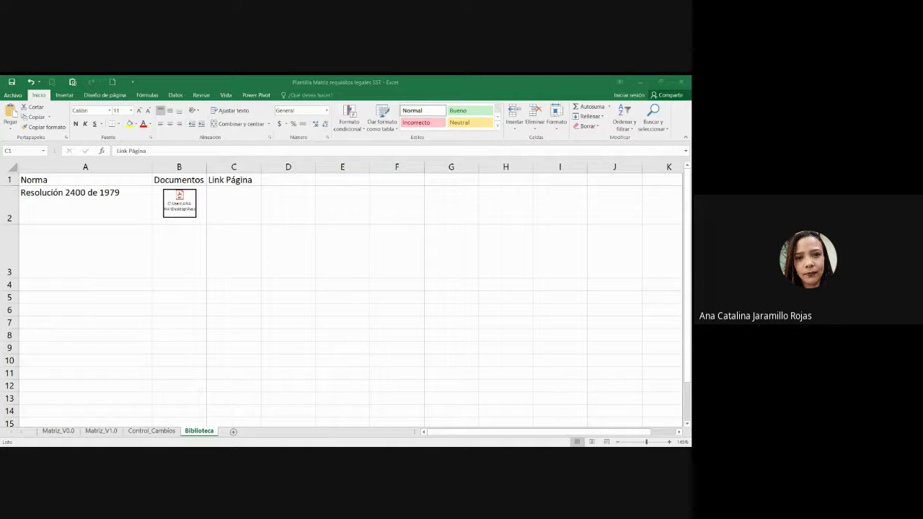
- Delete the embedded Resolución 2400 de 1979 PDF object from cell B2
click(196, 205)
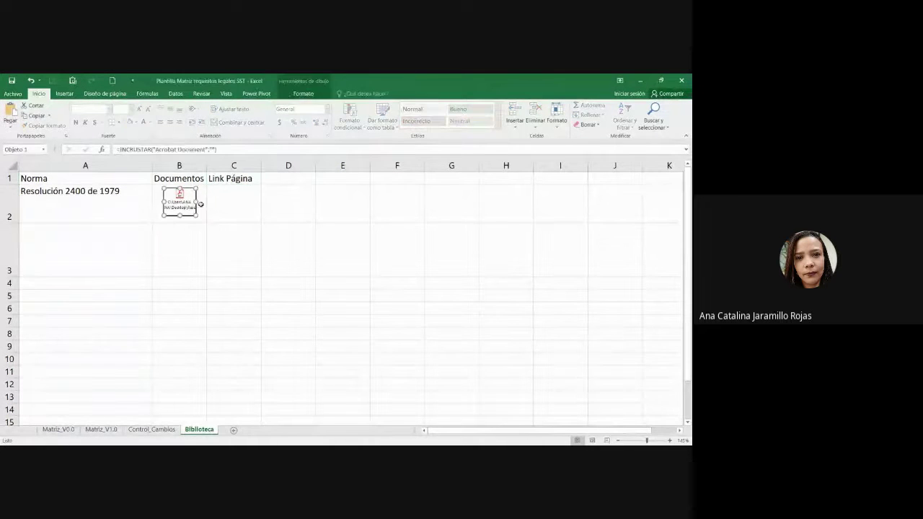
click(214, 205)
click(187, 206)
click(212, 209)
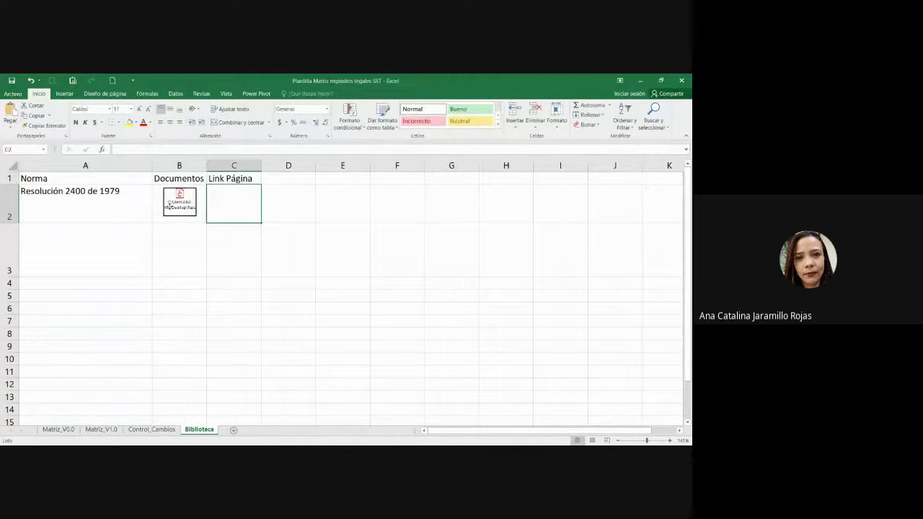
click(170, 206)
key(Delete)
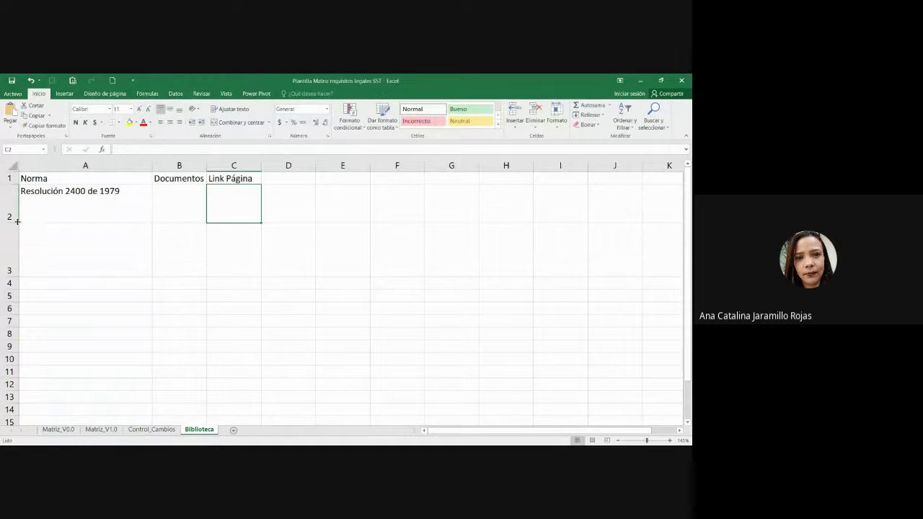
- Clear the Resolución 2400 de 1979 entry in A2 and go back to Control_Cambios
click(60, 200)
key(Delete)
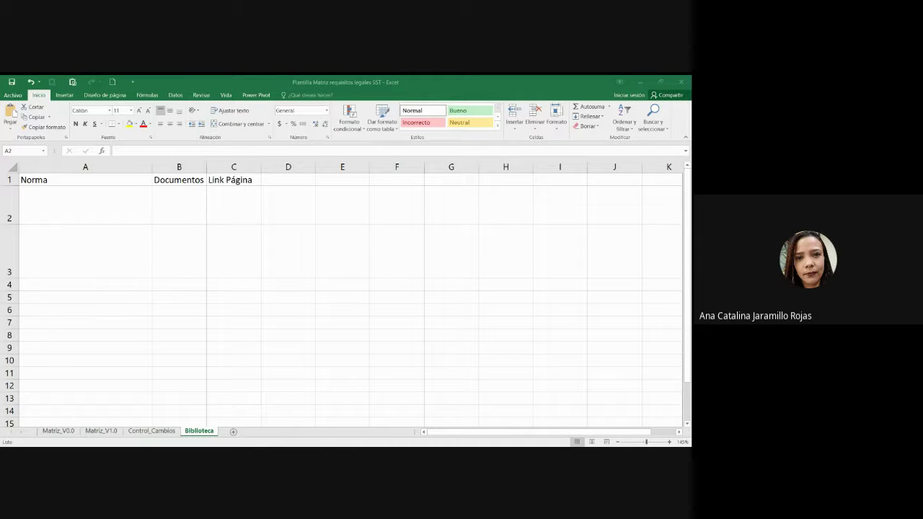
click(152, 430)
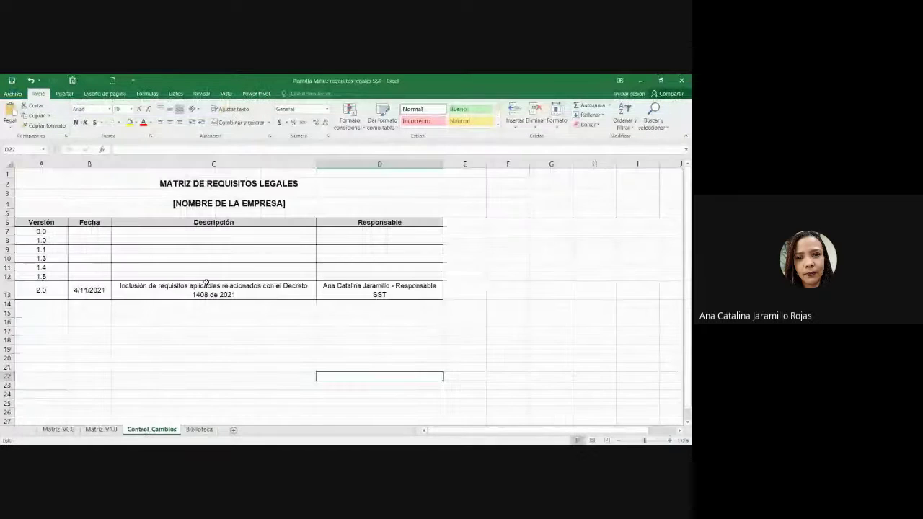
- Take 'Decreto 1408 de 2021' from the change description and paste it into Biblioteca cell A2
double_click(236, 295)
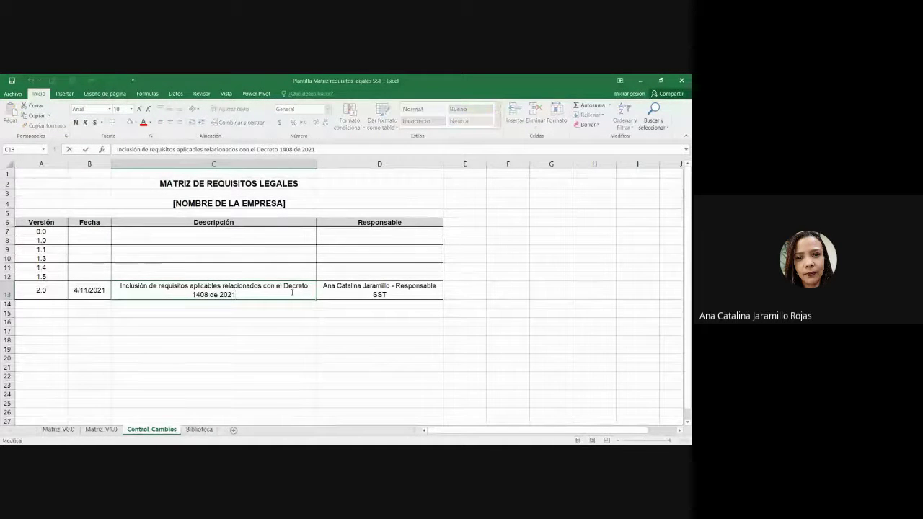
drag(236, 295, 285, 286)
key(ctrl+c)
click(199, 430)
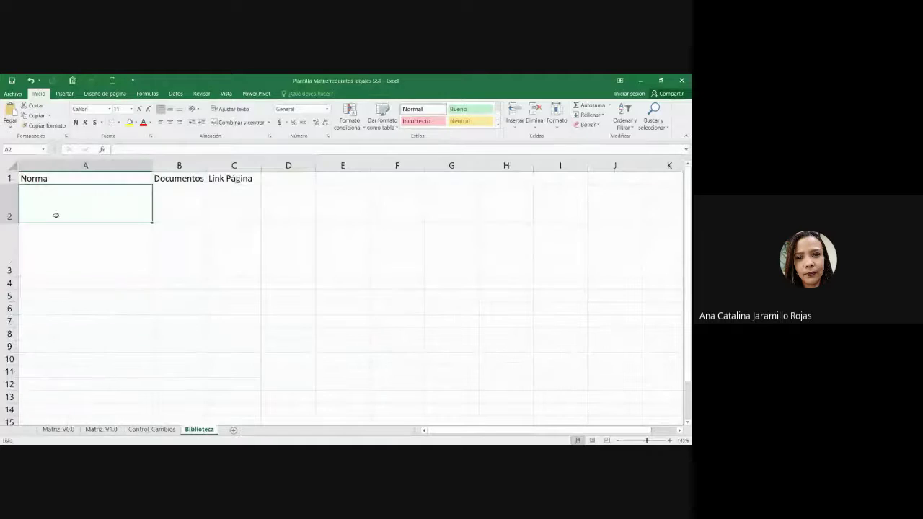
key(ctrl+v)
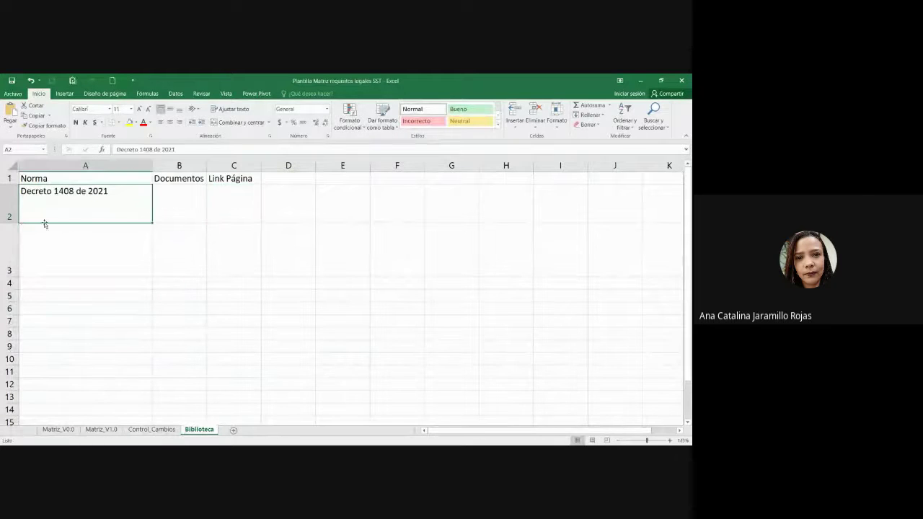
click(262, 222)
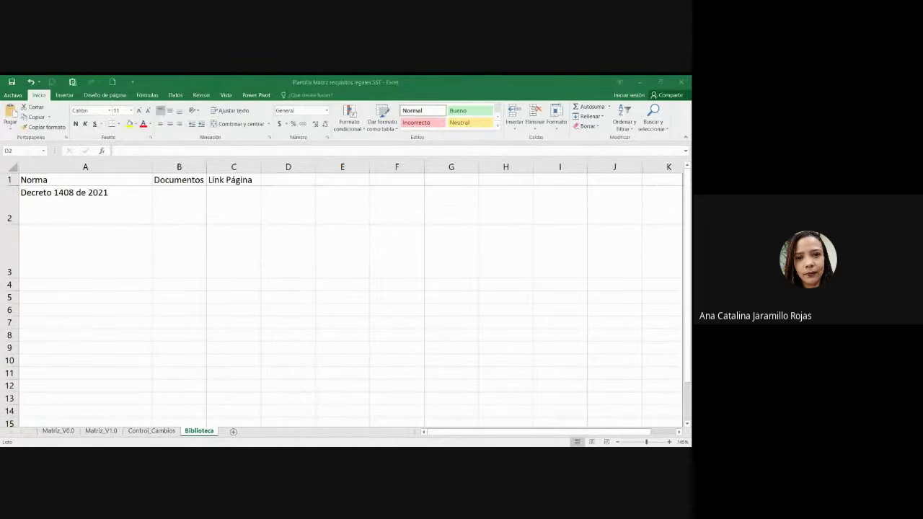
- Make the Norma, Documentos and Link Página header cells bold
click(192, 208)
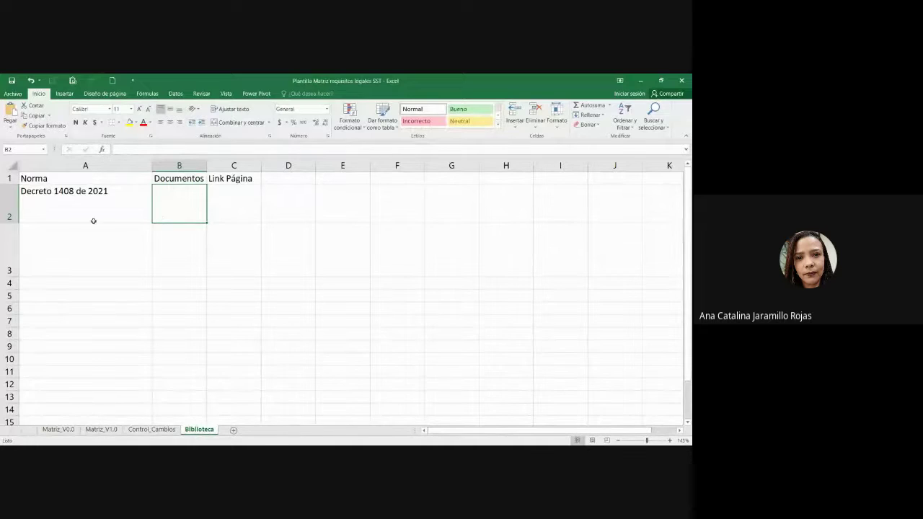
drag(72, 178, 242, 175)
click(75, 123)
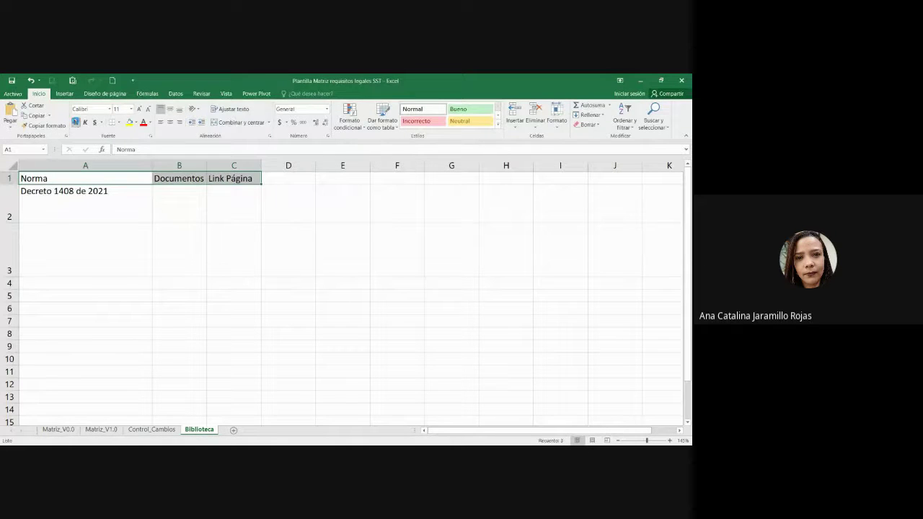
click(188, 217)
click(226, 262)
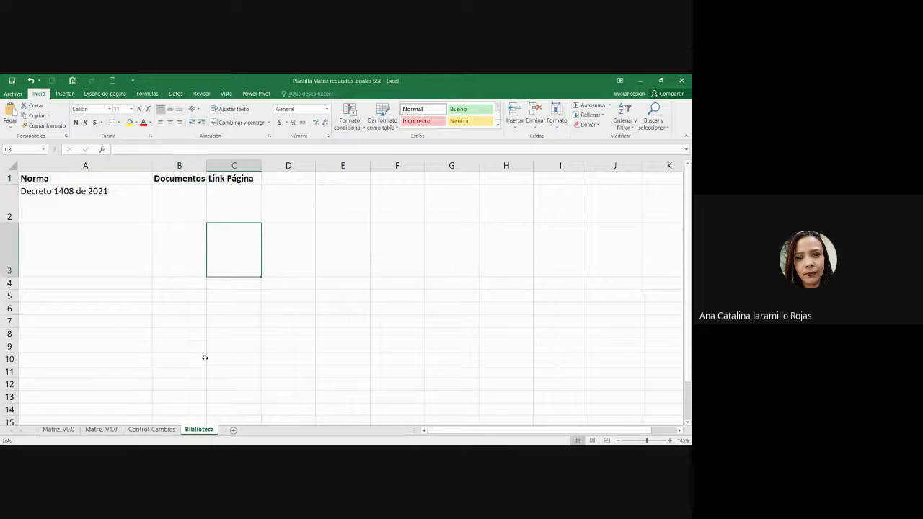
- Autofit column B to the Documentos header and select cell B2
double_click(209, 164)
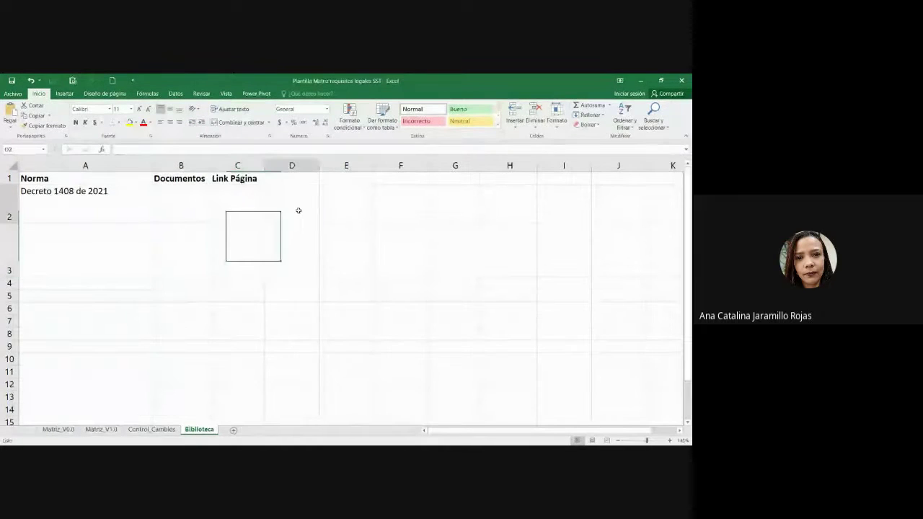
click(110, 192)
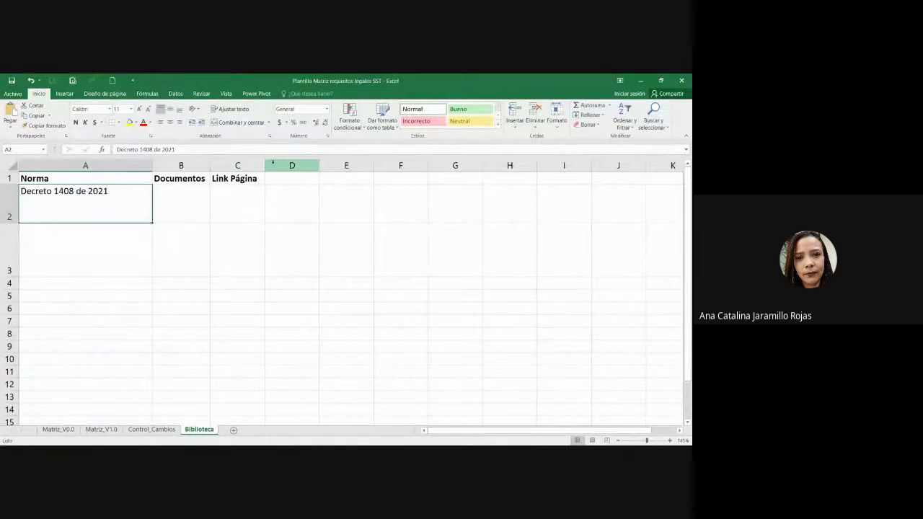
click(187, 205)
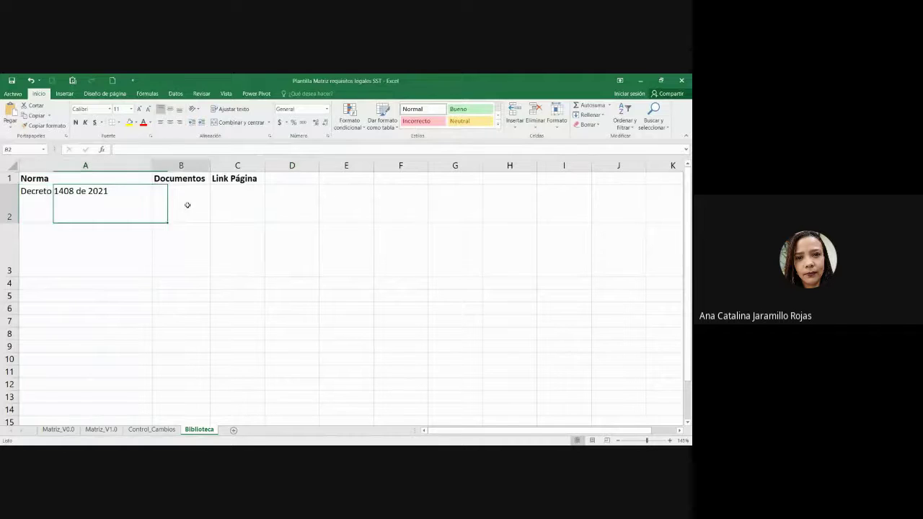
- Insert 'Decreto 1408 de 2021.pdf' from Descargas into B2 as a linked object with Mostrar como icono
click(62, 95)
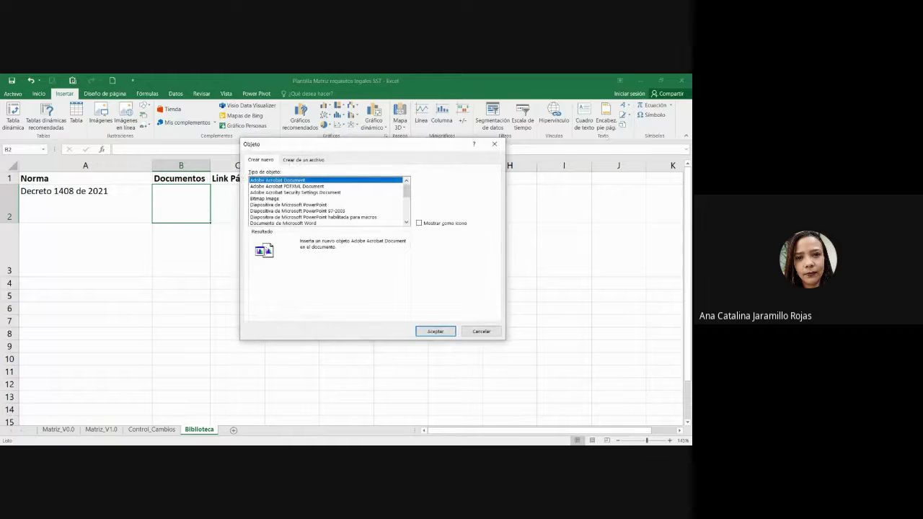
drag(302, 139, 306, 167)
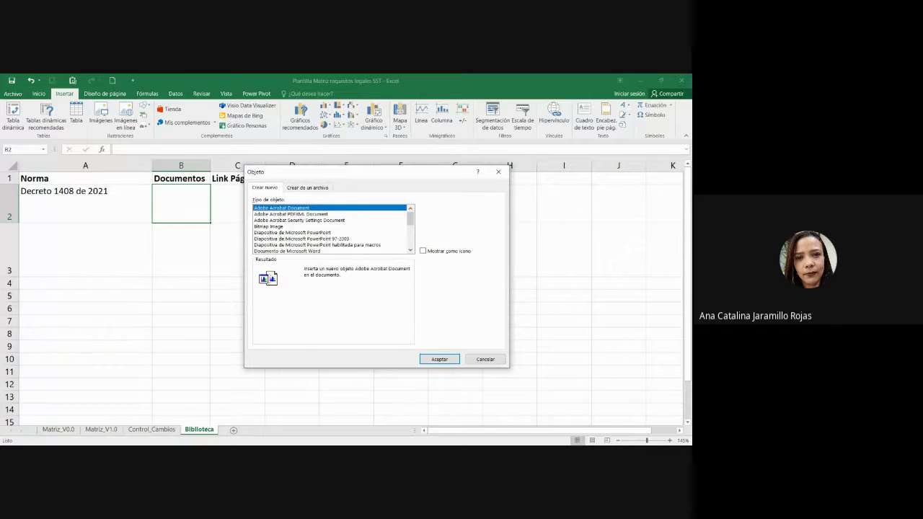
click(308, 188)
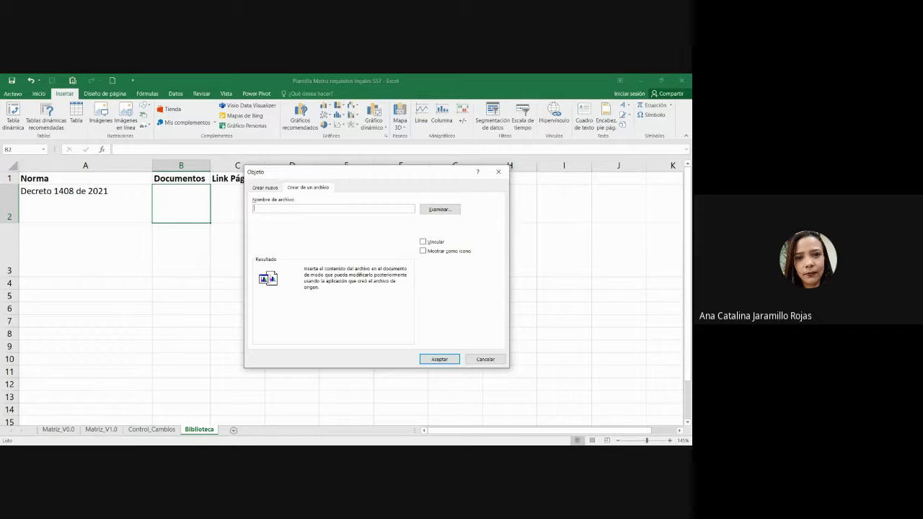
click(440, 209)
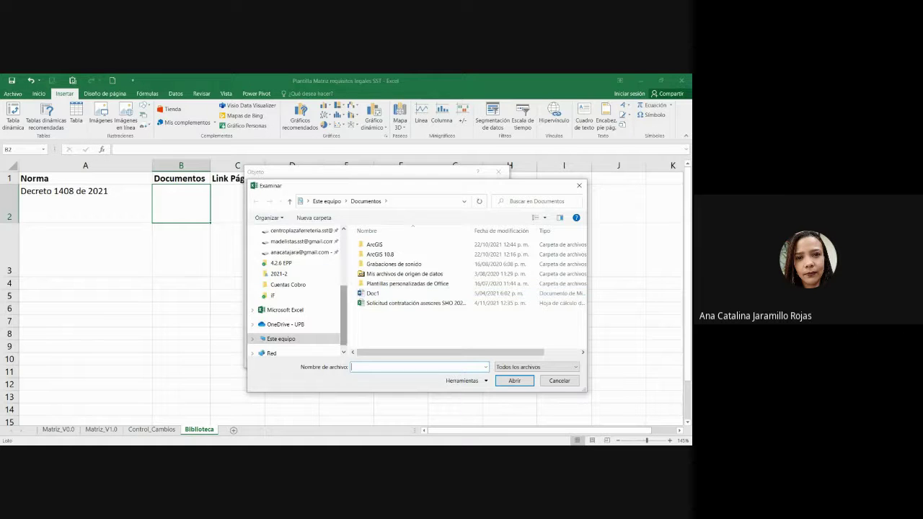
click(283, 258)
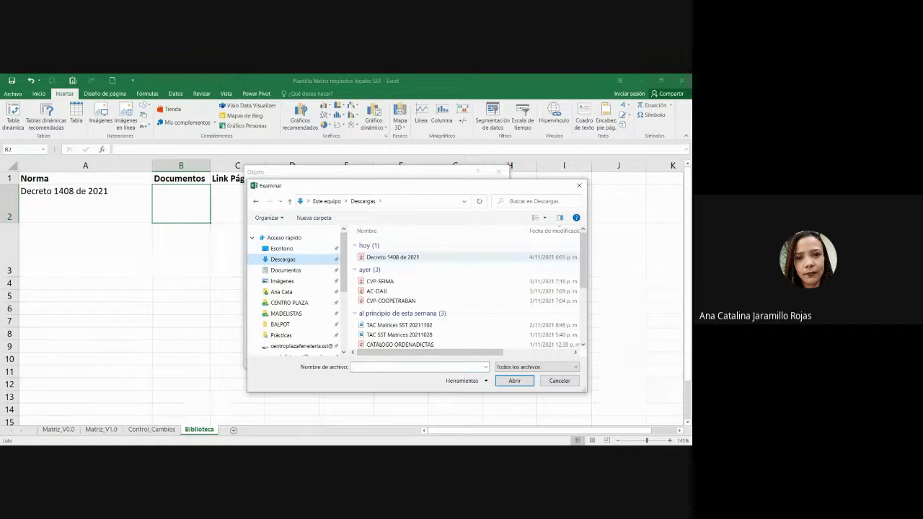
double_click(392, 257)
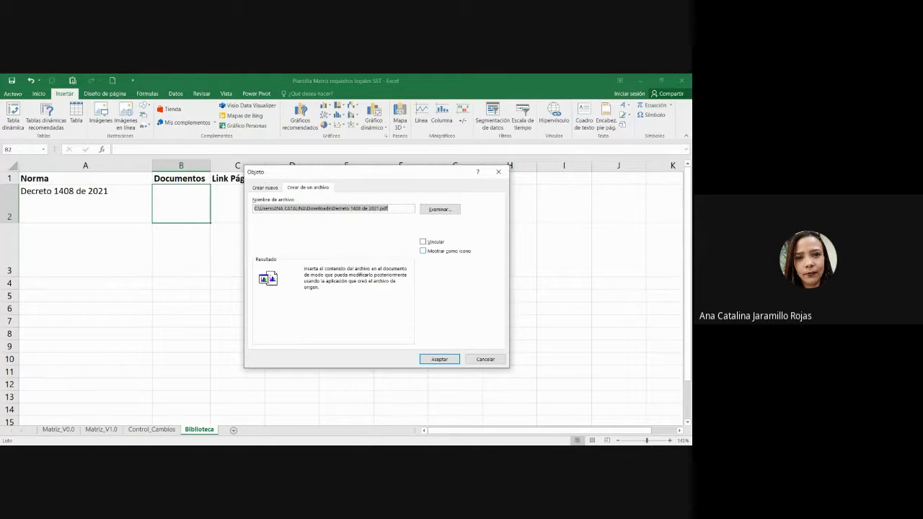
key(alt+v)
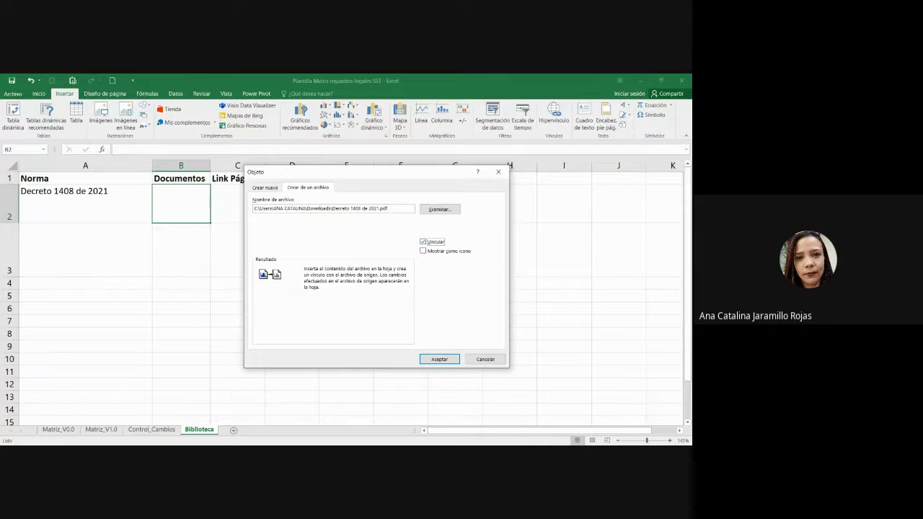
key(alt+c)
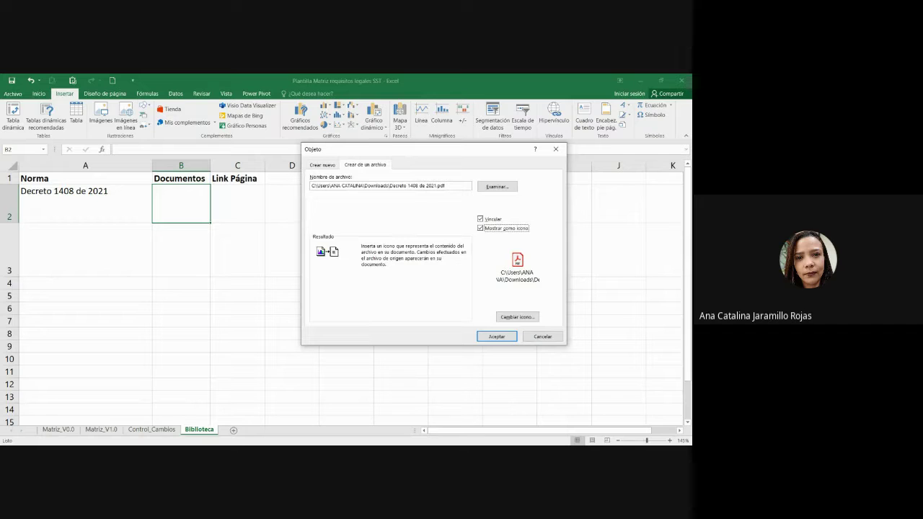
click(503, 331)
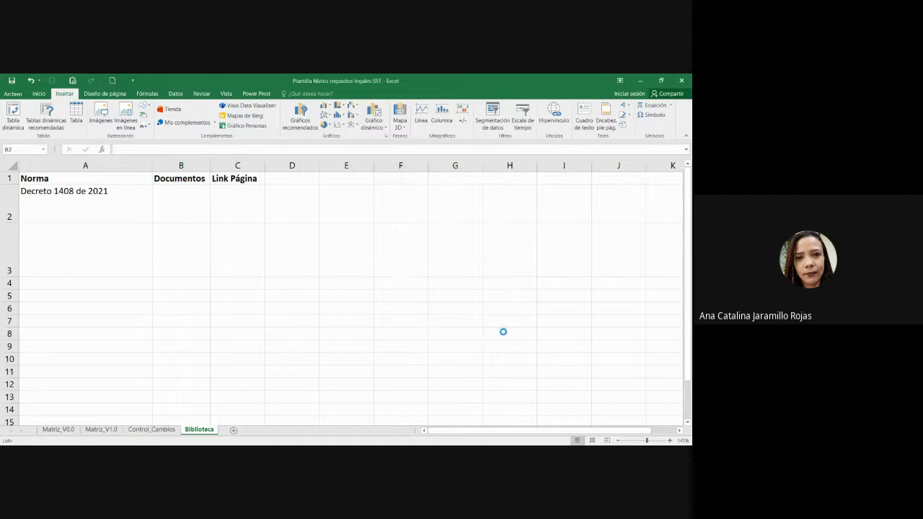
- Shrink the Decreto 1408 de 2021 PDF icon and position it inside cell B2
click(503, 331)
click(198, 214)
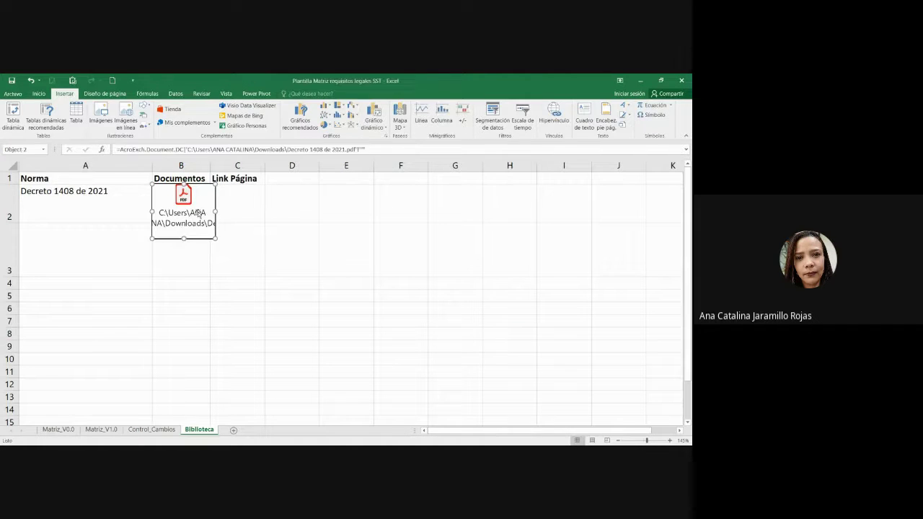
double_click(199, 214)
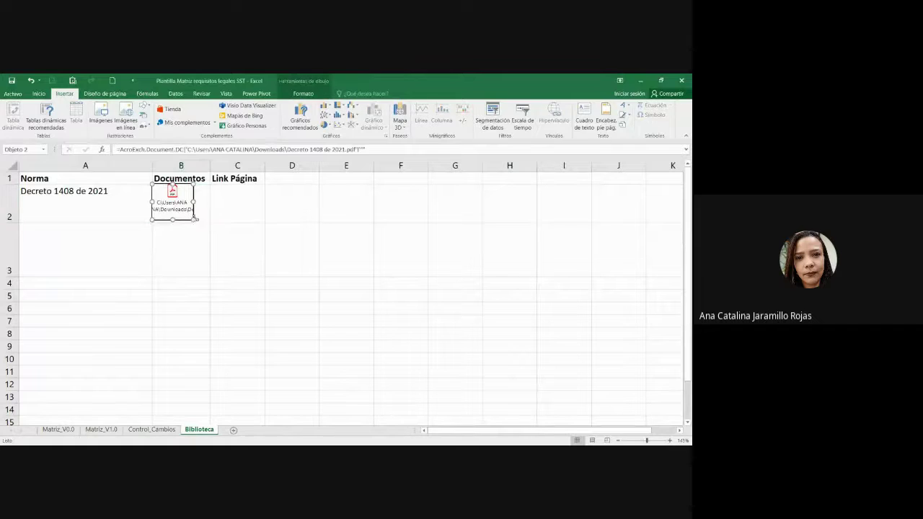
mouse_move(193, 220)
mouse_down()
mouse_move(166, 199)
mouse_move(233, 209)
mouse_move(184, 209)
mouse_up()
key(Escape)
click(108, 194)
click(181, 200)
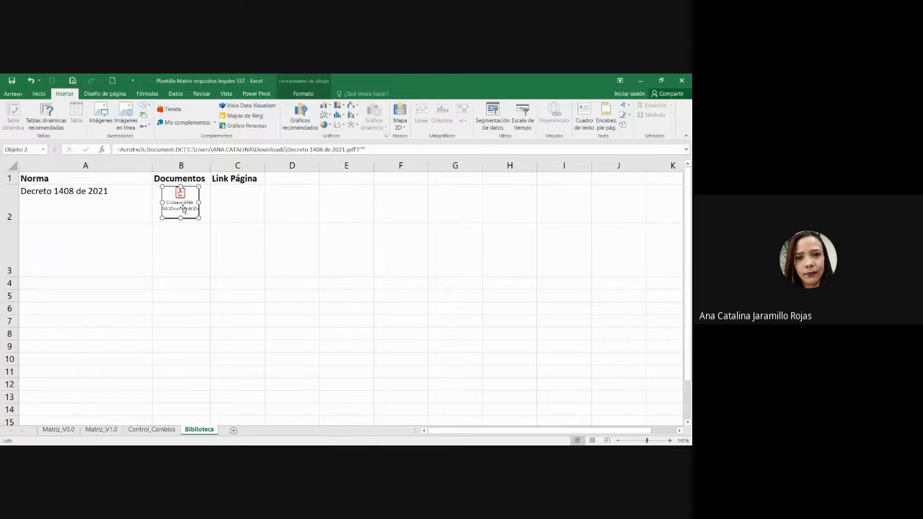
click(212, 194)
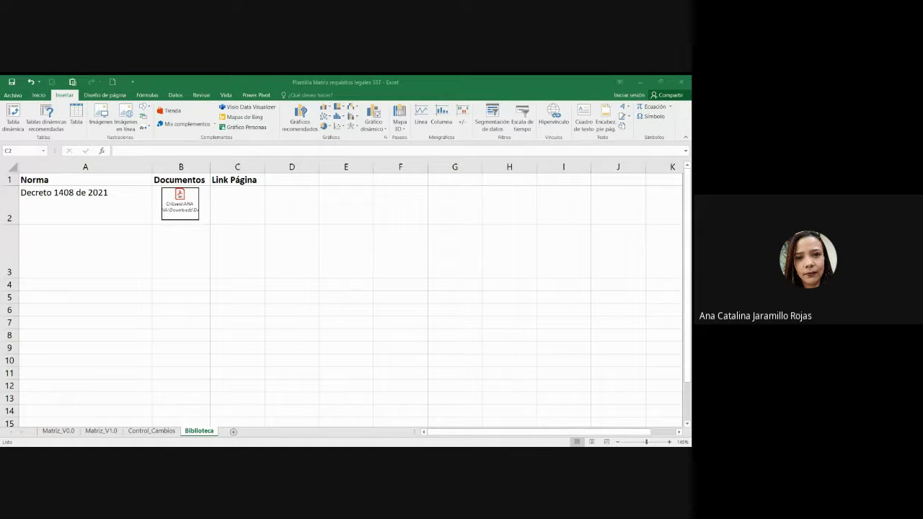
drag(118, 208, 236, 210)
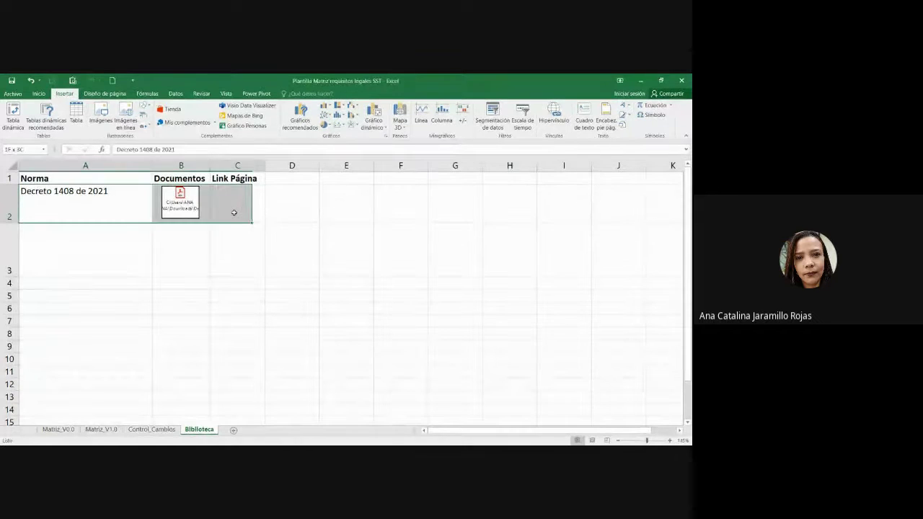
click(237, 213)
click(192, 201)
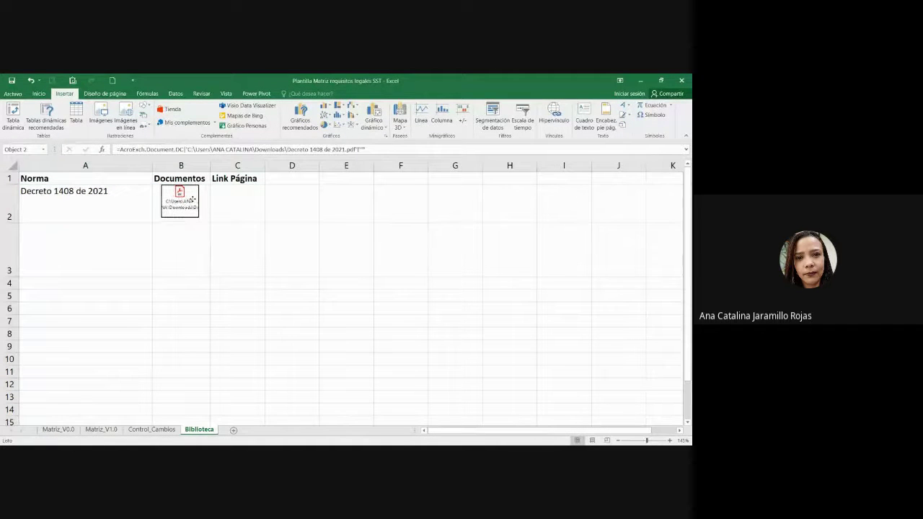
click(232, 205)
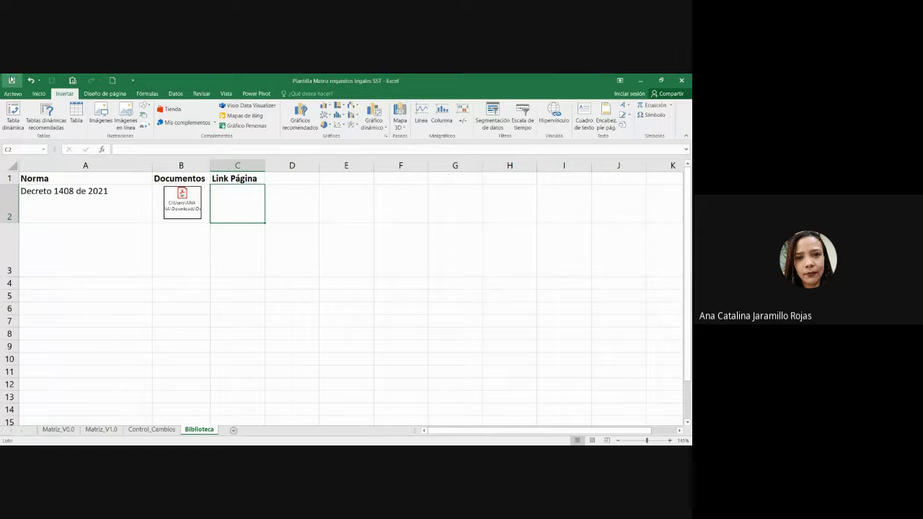
click(344, 245)
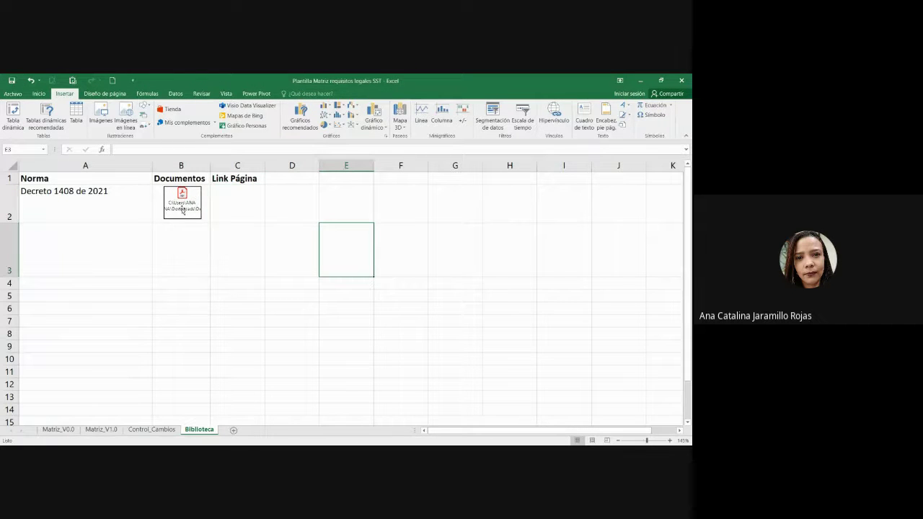
double_click(182, 210)
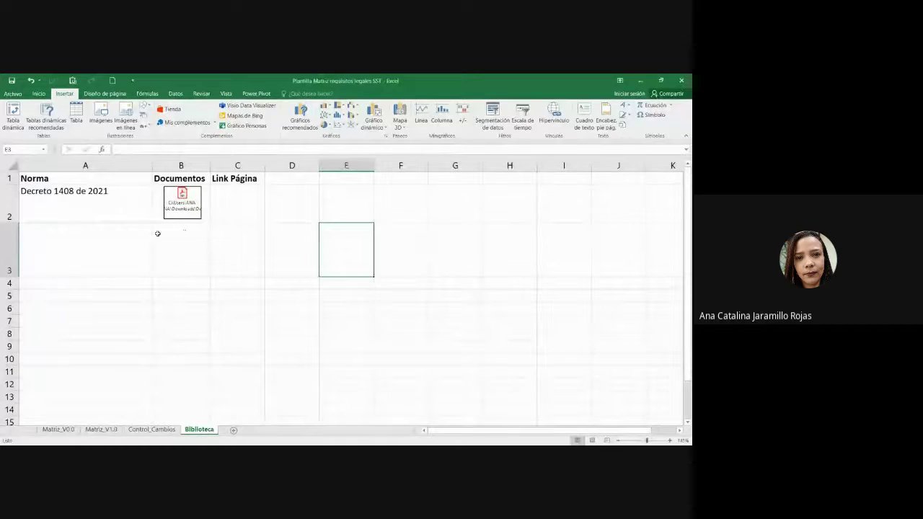
click(239, 208)
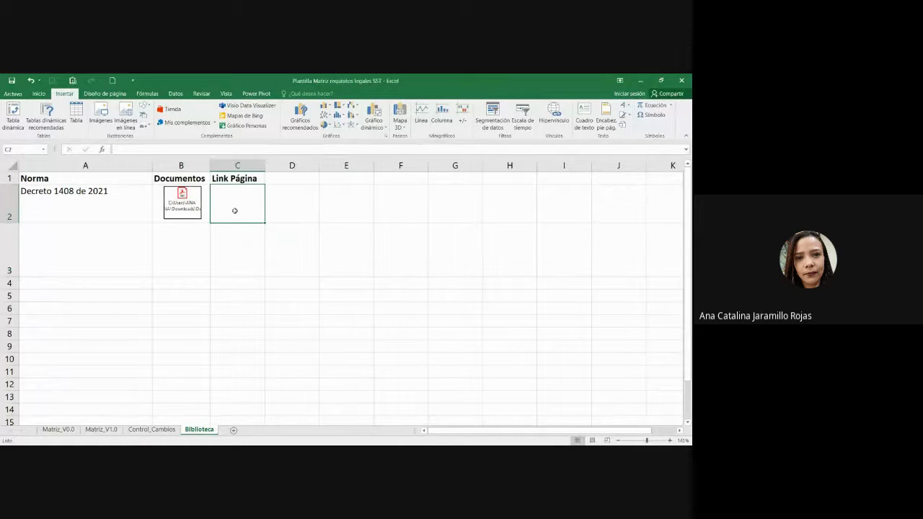
key(alt+Tab)
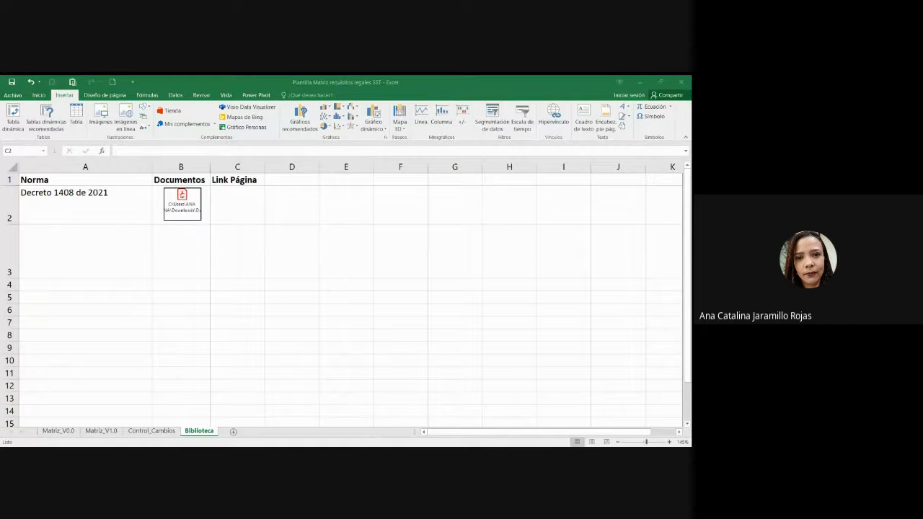
key(alt+Tab)
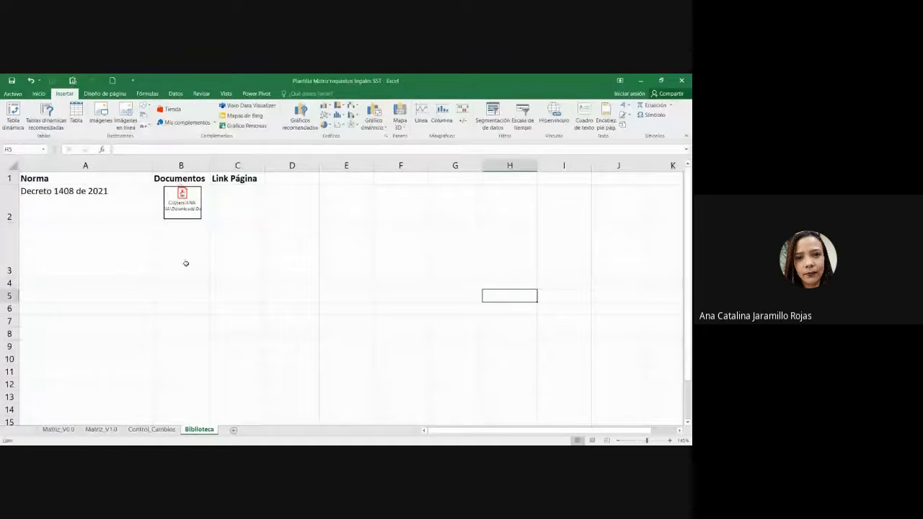
click(472, 264)
click(183, 211)
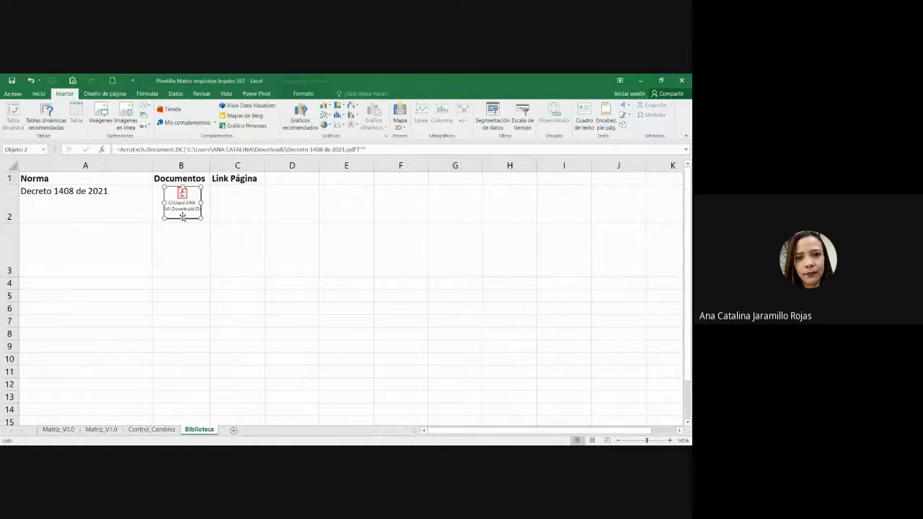
double_click(183, 212)
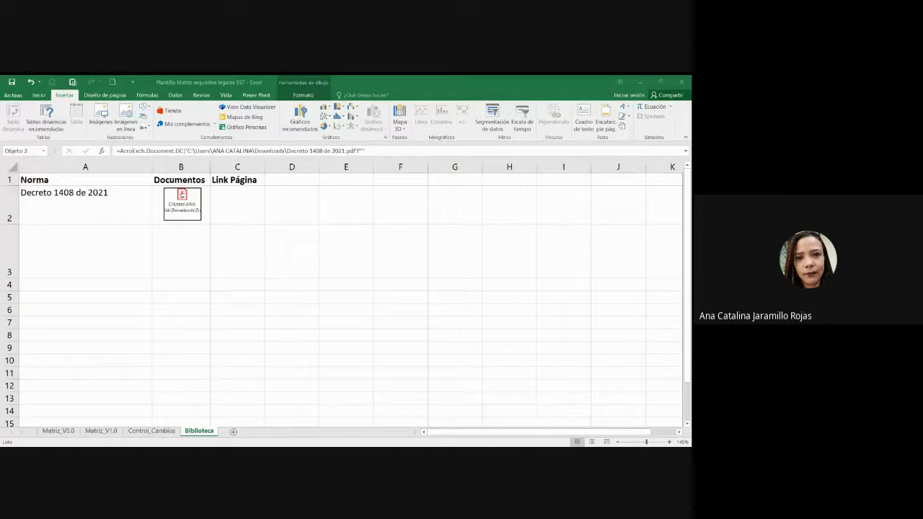
click(186, 209)
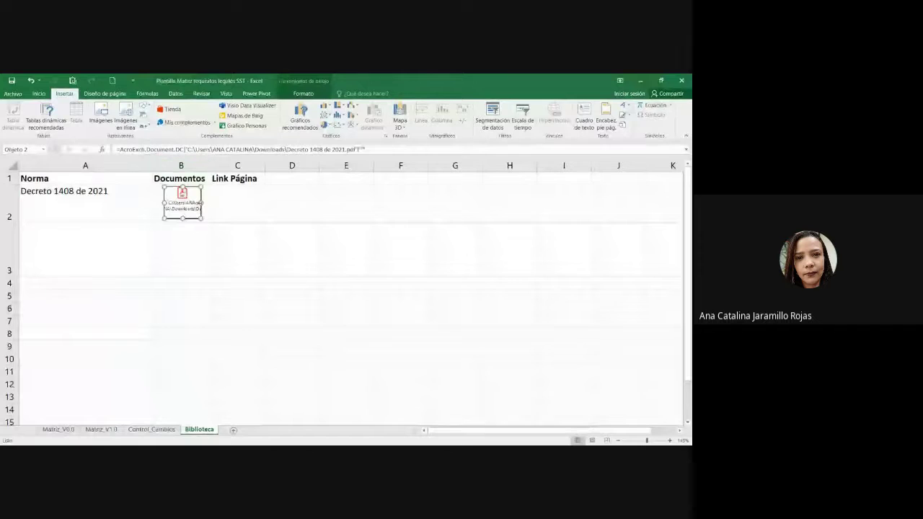
click(349, 289)
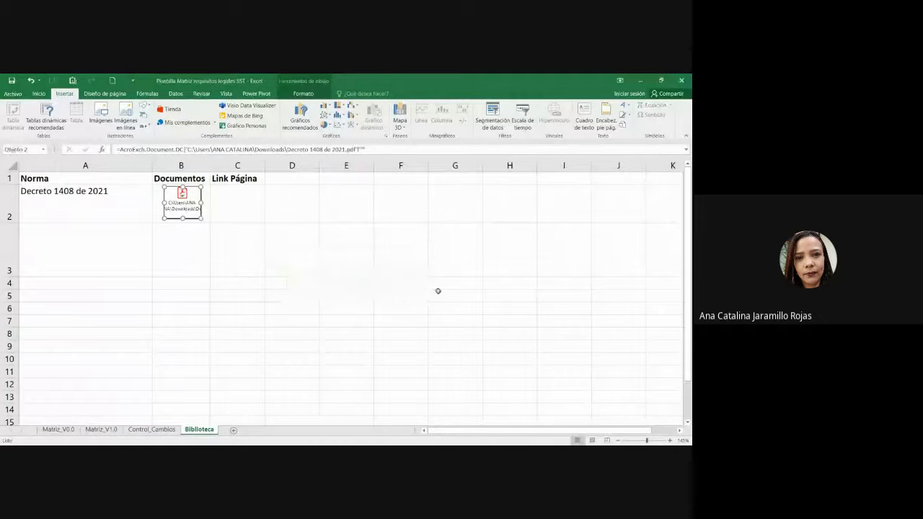
click(437, 292)
click(287, 209)
click(198, 212)
click(237, 208)
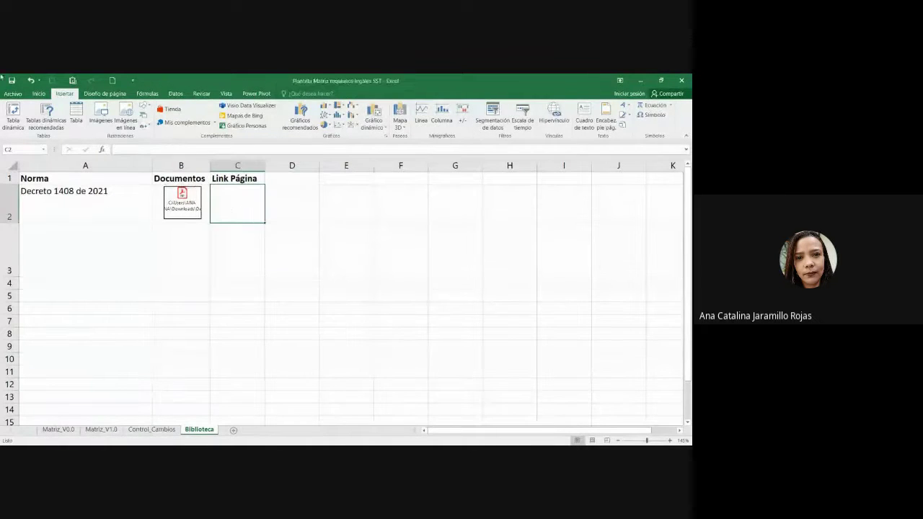
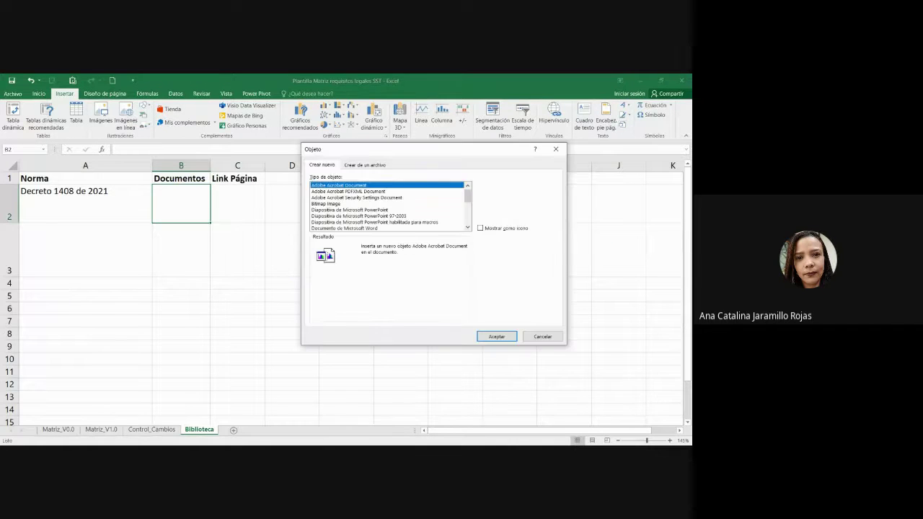
- Embed the Decreto 1408 de 2021 PDF from Descargas as an object and shrink it into cell B2
click(365, 165)
click(497, 187)
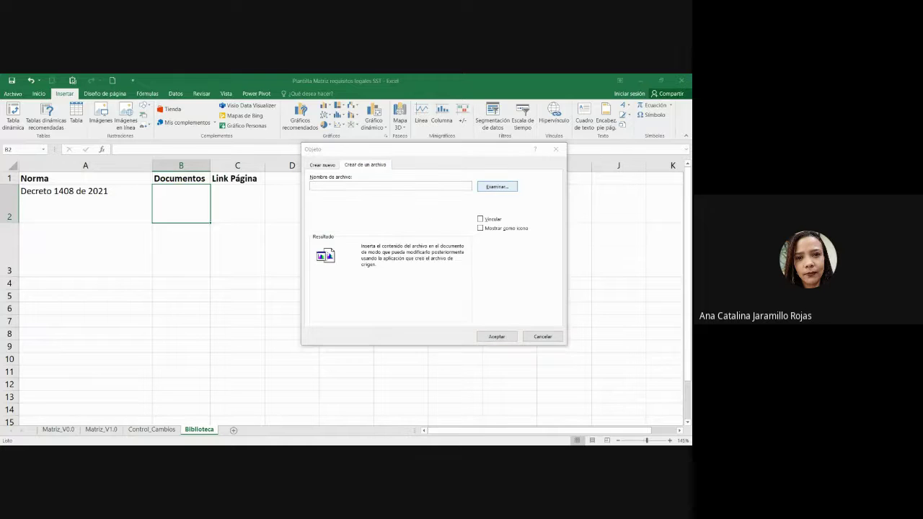
scroll(354, 267, up, 5)
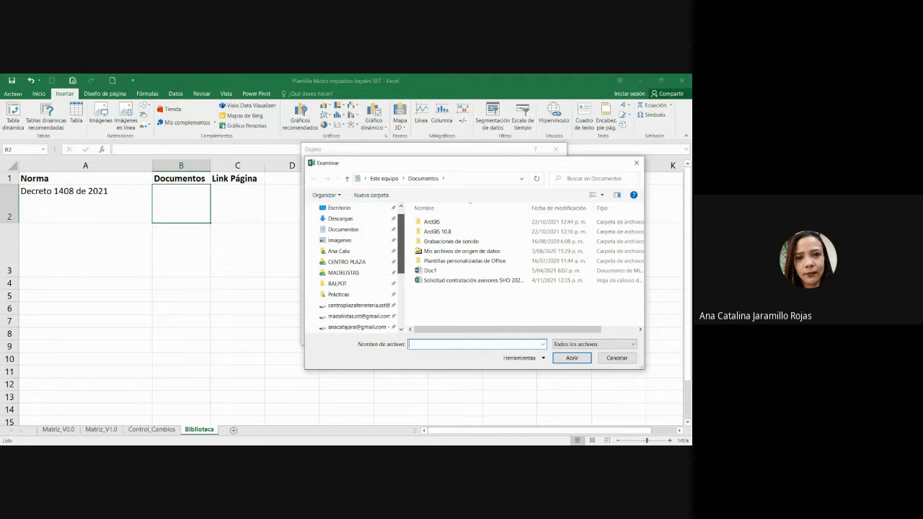
click(339, 218)
double_click(450, 234)
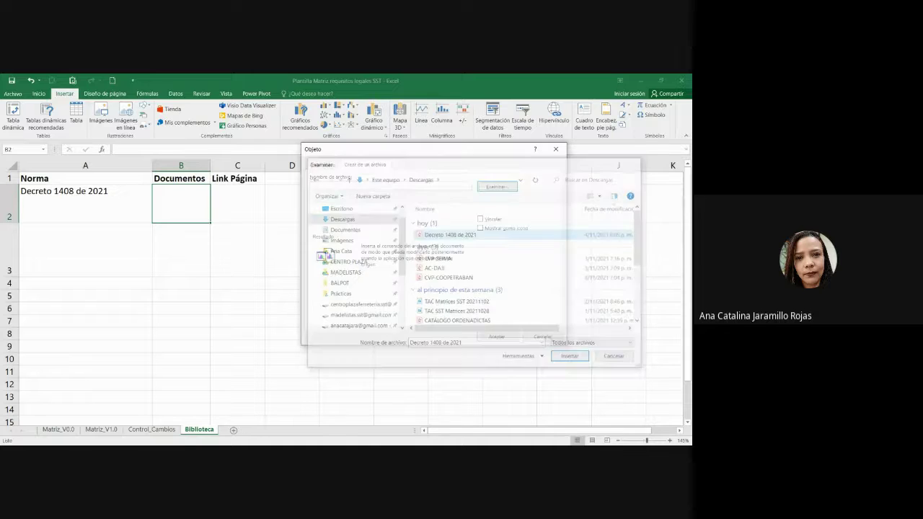
click(503, 332)
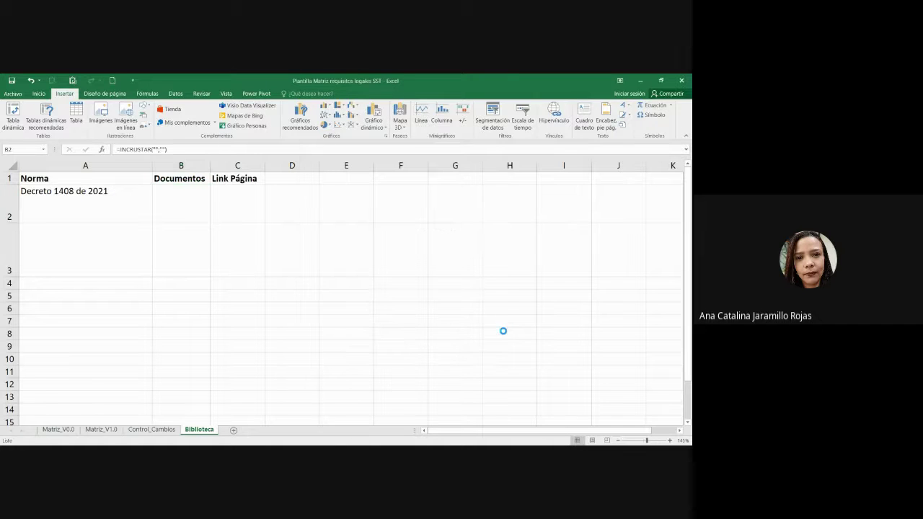
drag(215, 239, 197, 207)
click(233, 213)
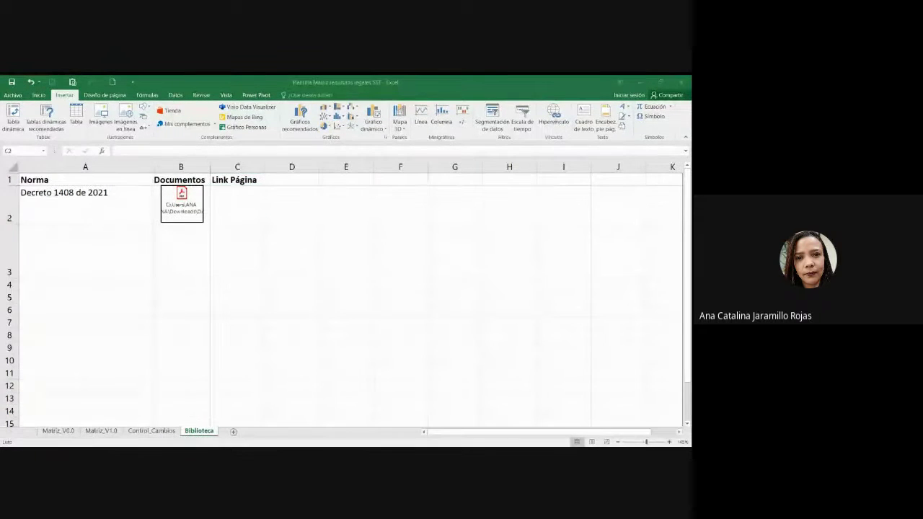
click(455, 321)
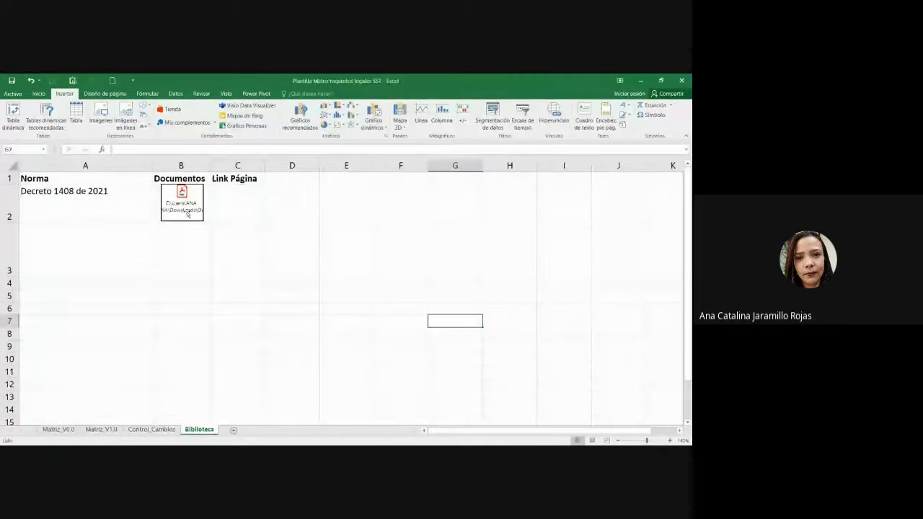
click(181, 204)
click(252, 205)
double_click(193, 200)
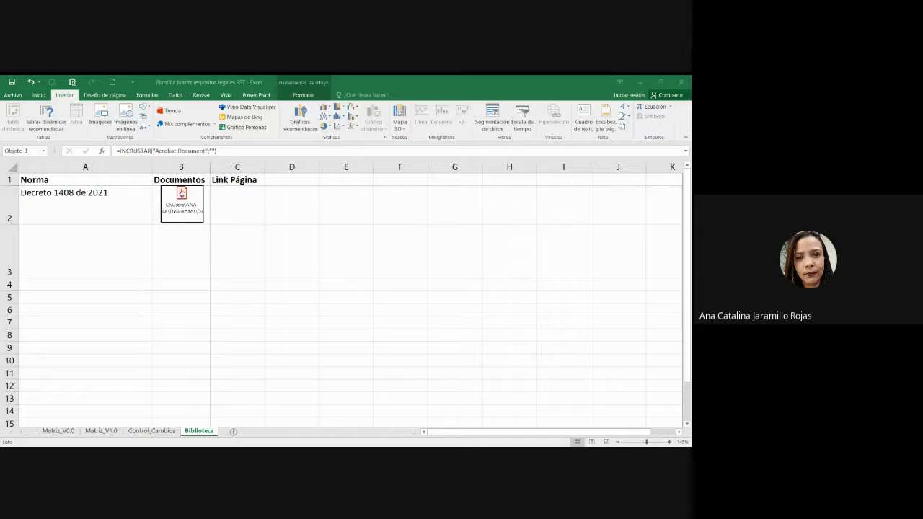
click(182, 204)
click(237, 198)
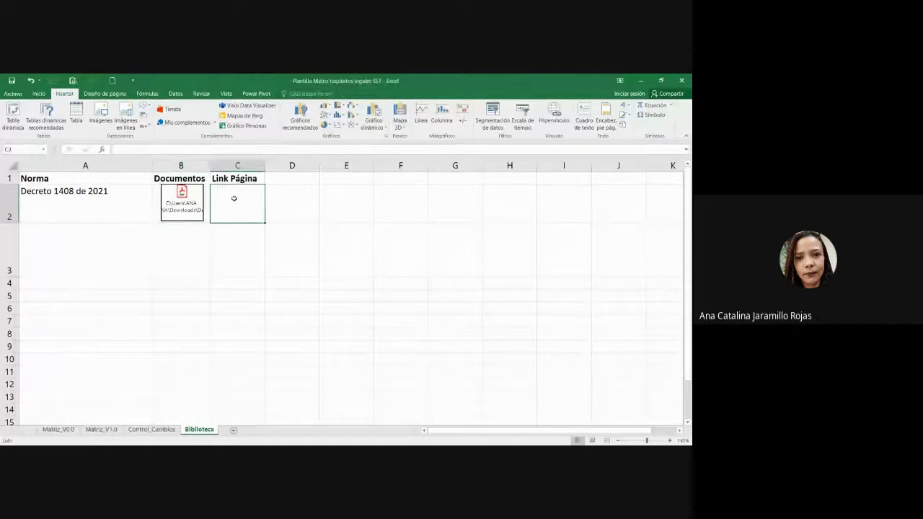
click(181, 208)
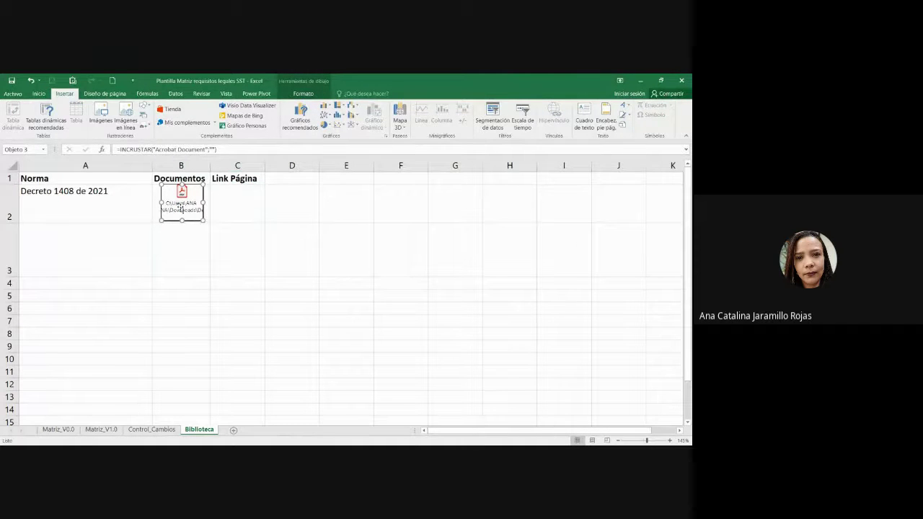
double_click(181, 207)
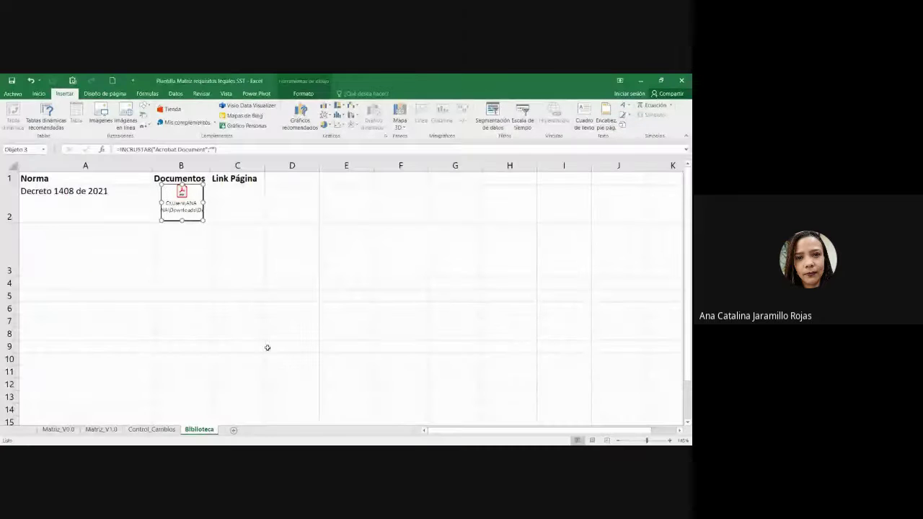
click(268, 337)
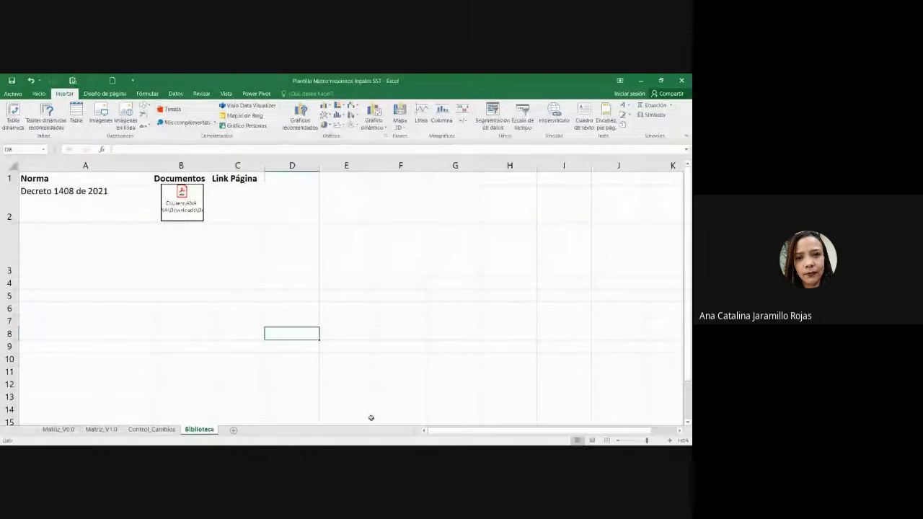
drag(401, 384, 401, 371)
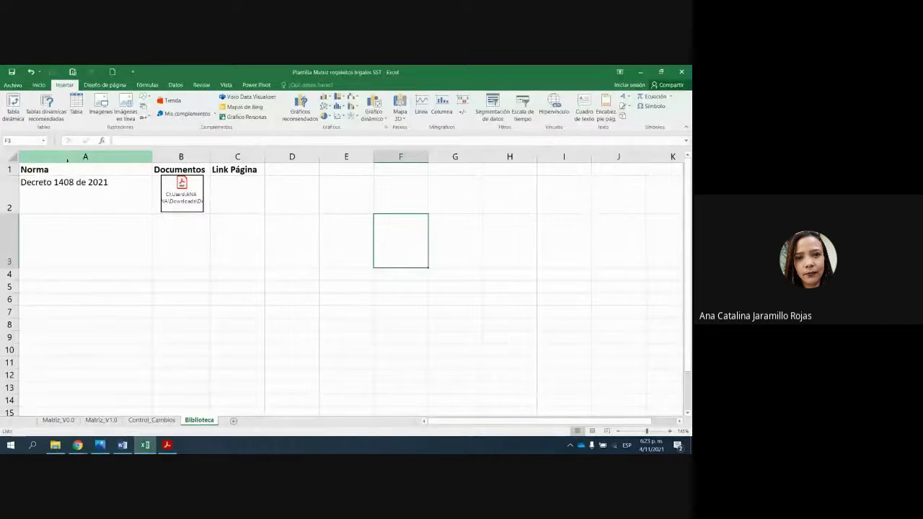
- Open the embedded Decreto 1408 PDF in B2 and bring it forward in Acrobat Reader
drag(44, 169, 219, 231)
click(218, 231)
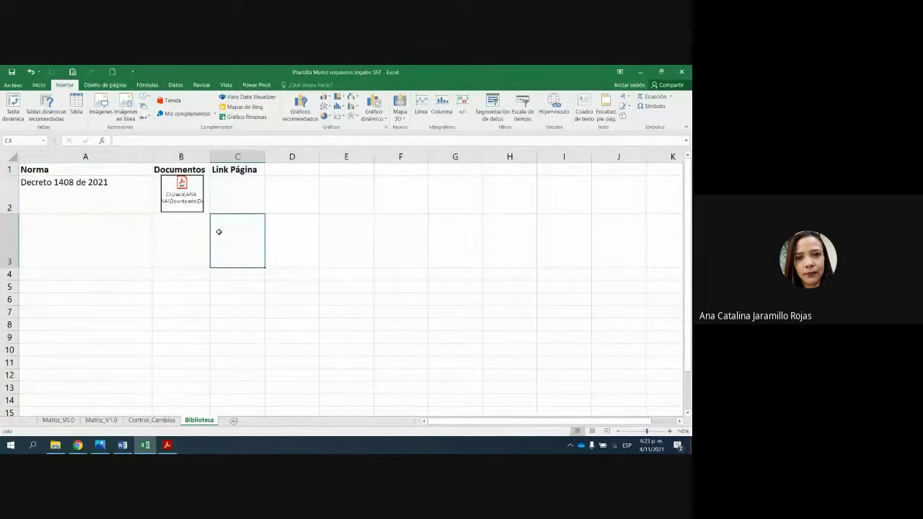
click(197, 236)
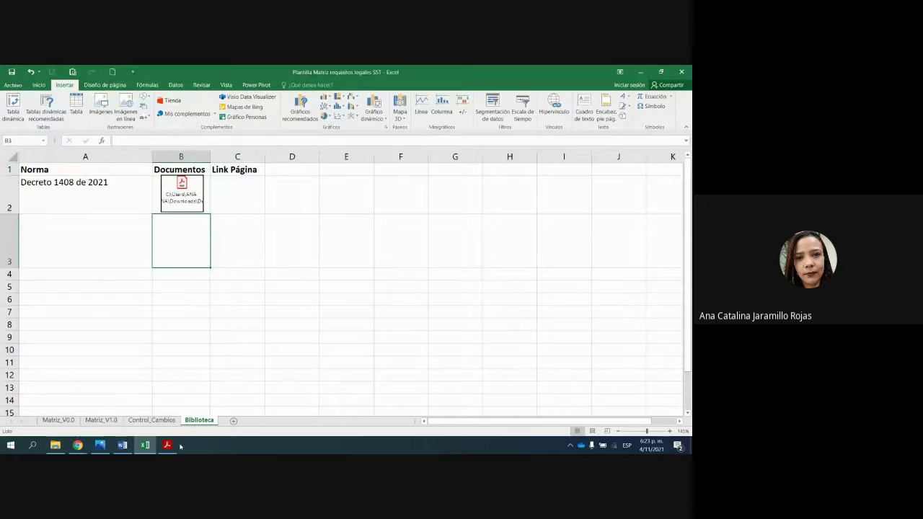
click(182, 199)
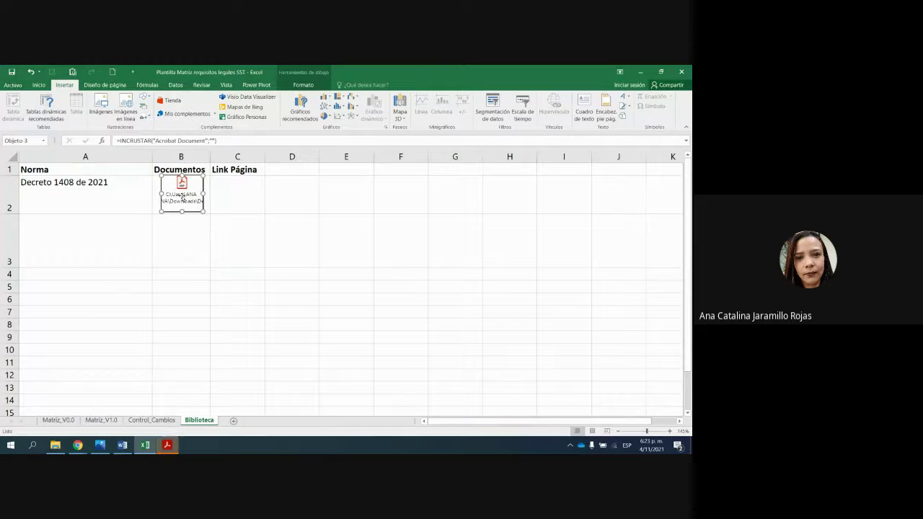
click(175, 449)
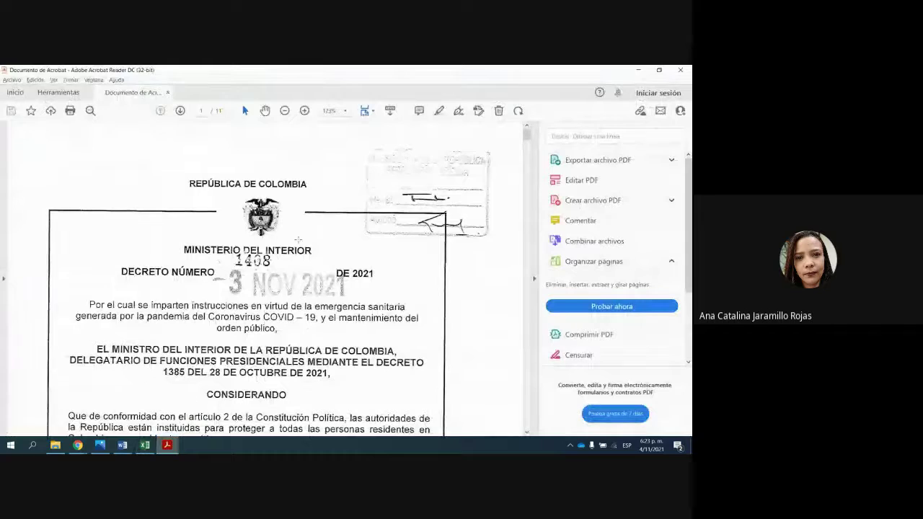
- Collapse the tools pane, scroll through pages 1–2 of the decree, then close Acrobat Reader
click(535, 278)
scroll(531, 260, down, 5)
scroll(530, 260, down, 10)
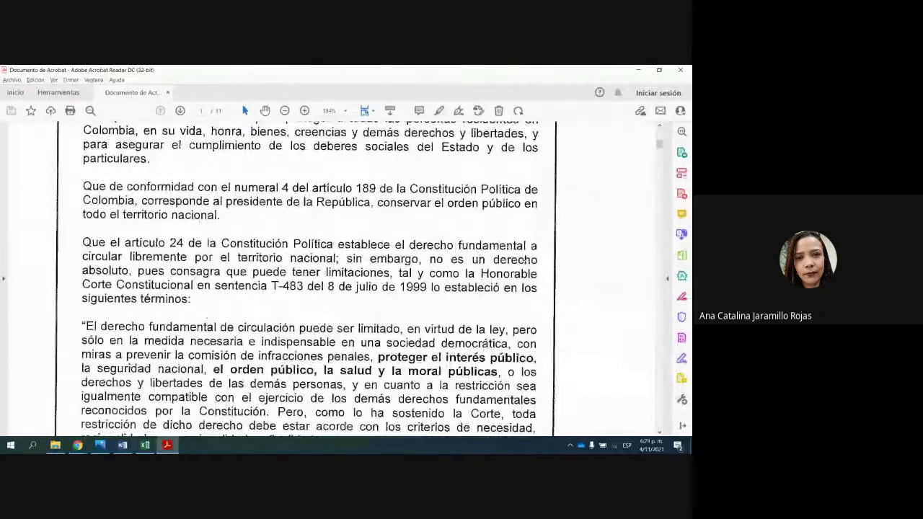
scroll(520, 263, down, 5)
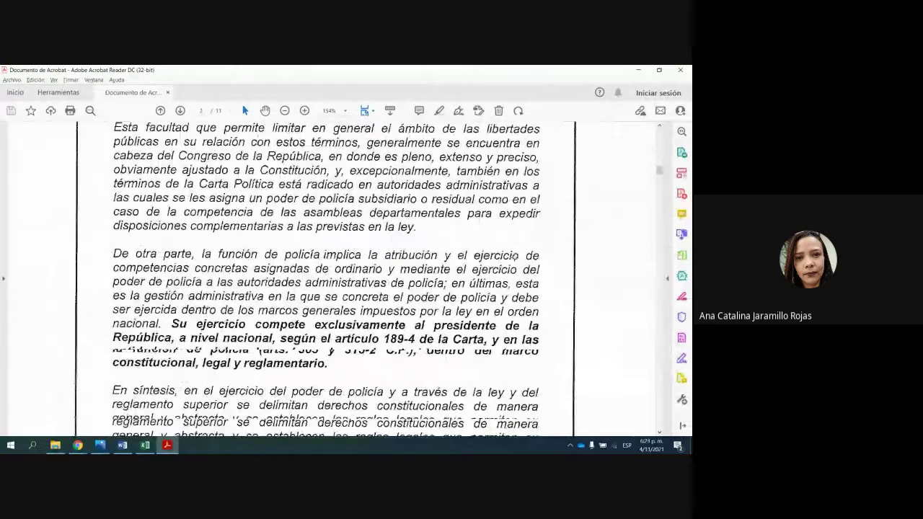
scroll(514, 256, down, 5)
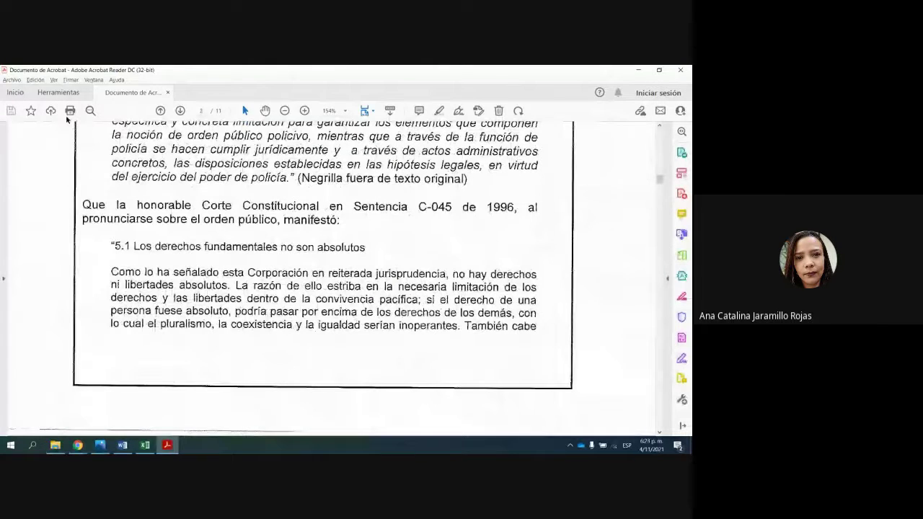
drag(660, 179, 659, 130)
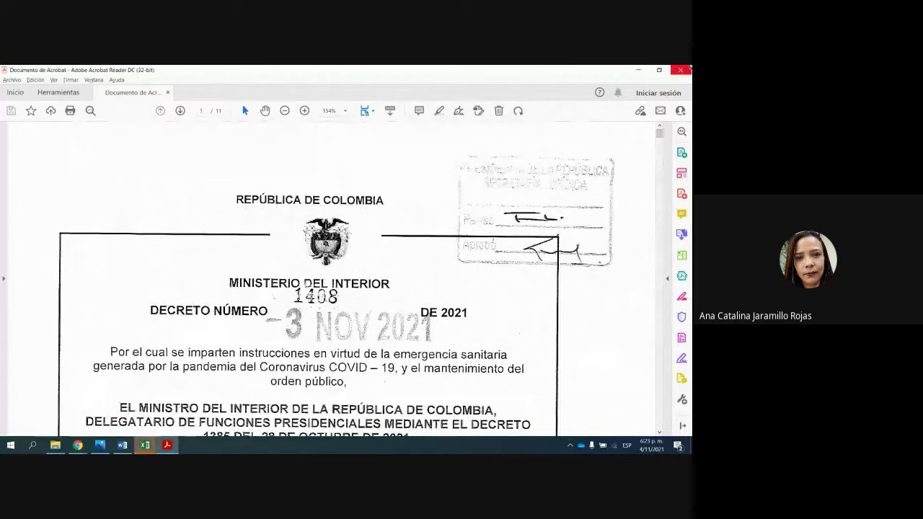
click(680, 70)
click(239, 197)
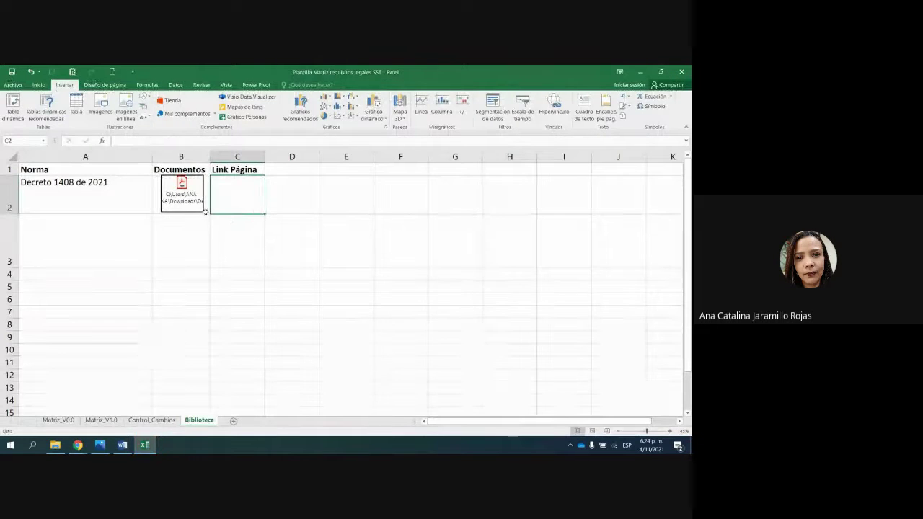
key(Return)
drag(136, 194, 248, 243)
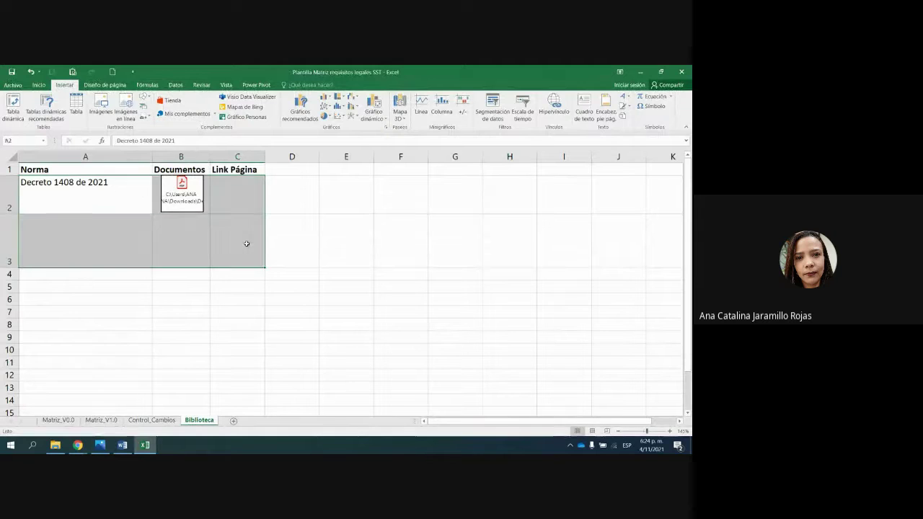
click(59, 190)
click(221, 200)
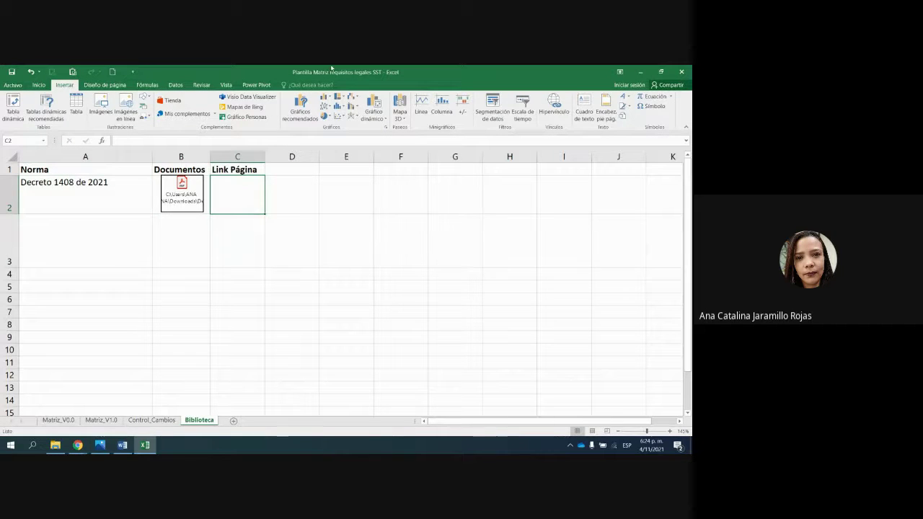
drag(186, 264, 177, 372)
click(223, 369)
drag(179, 246, 186, 365)
click(186, 366)
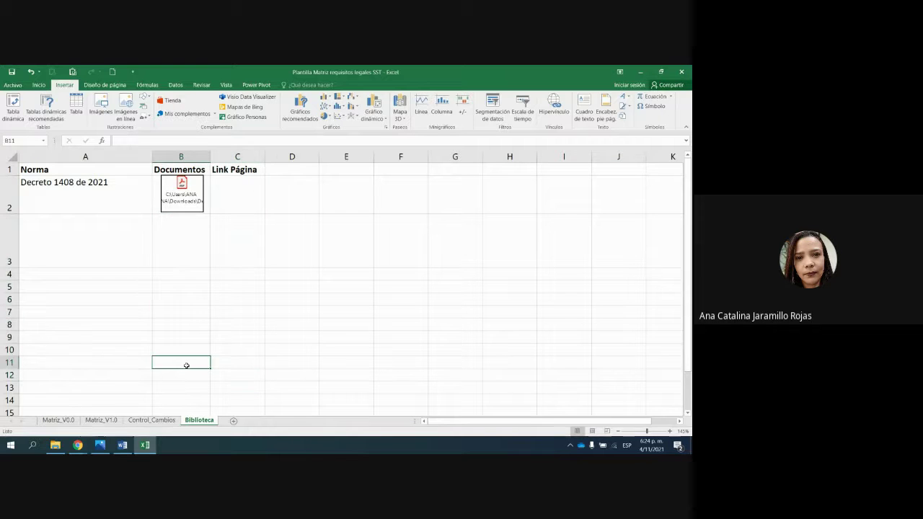
click(240, 199)
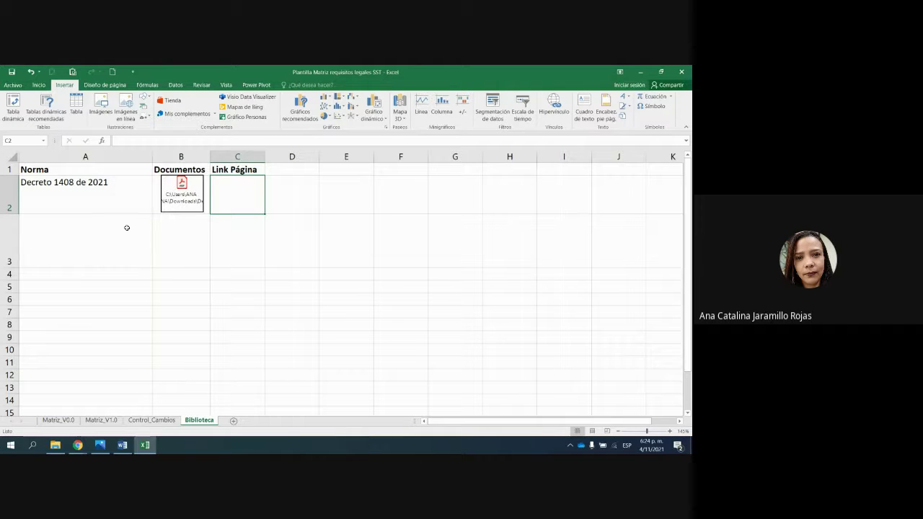
click(100, 209)
click(222, 233)
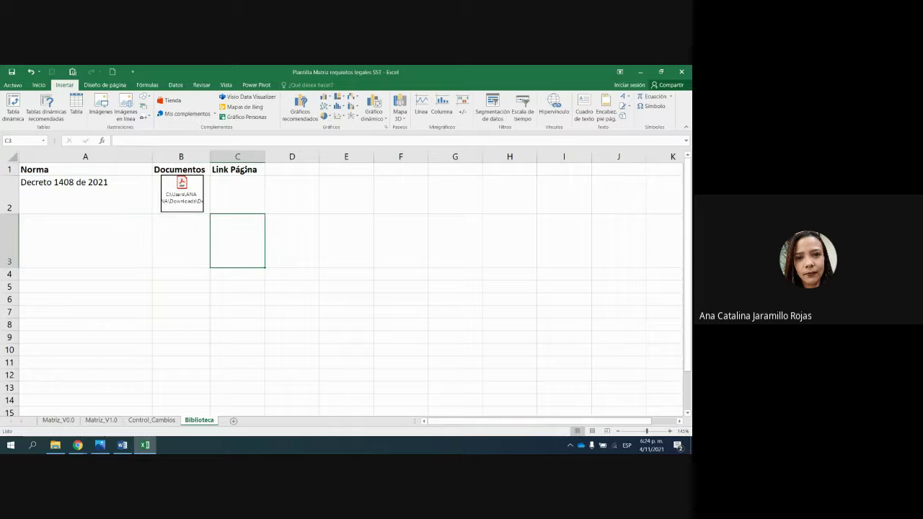
click(247, 181)
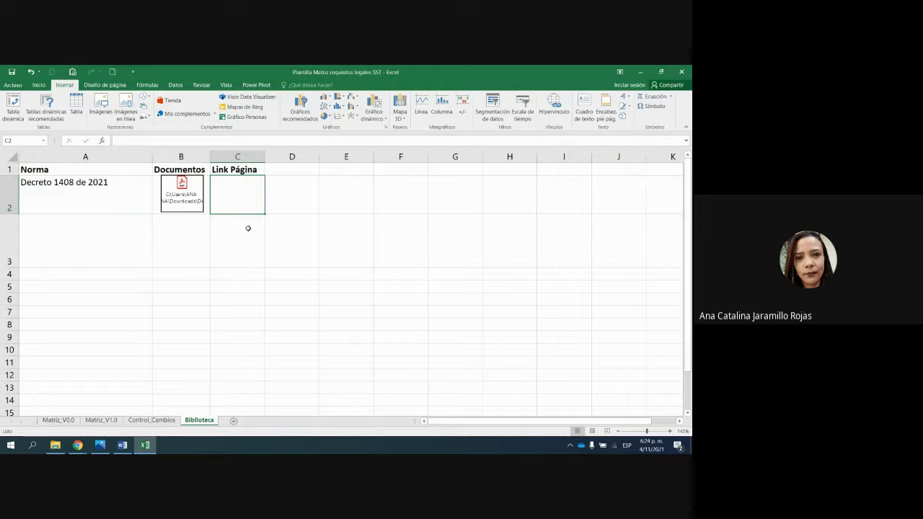
click(103, 200)
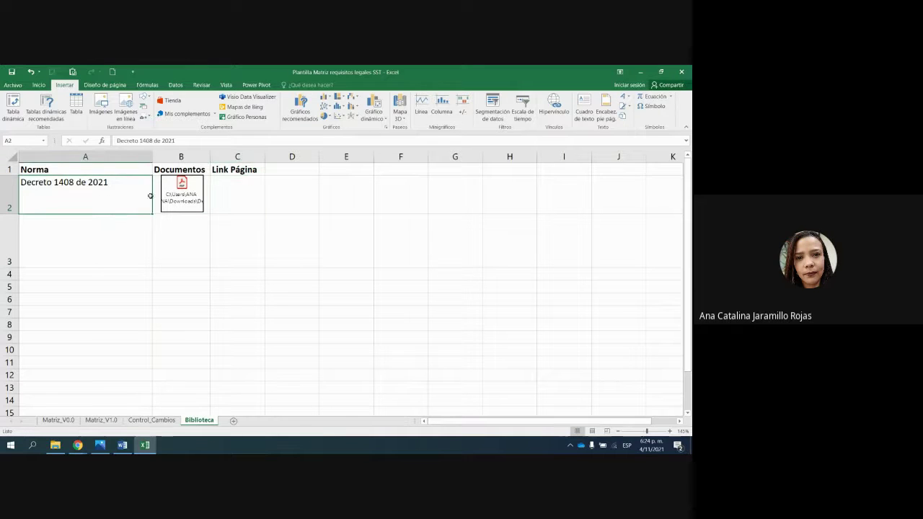
click(254, 201)
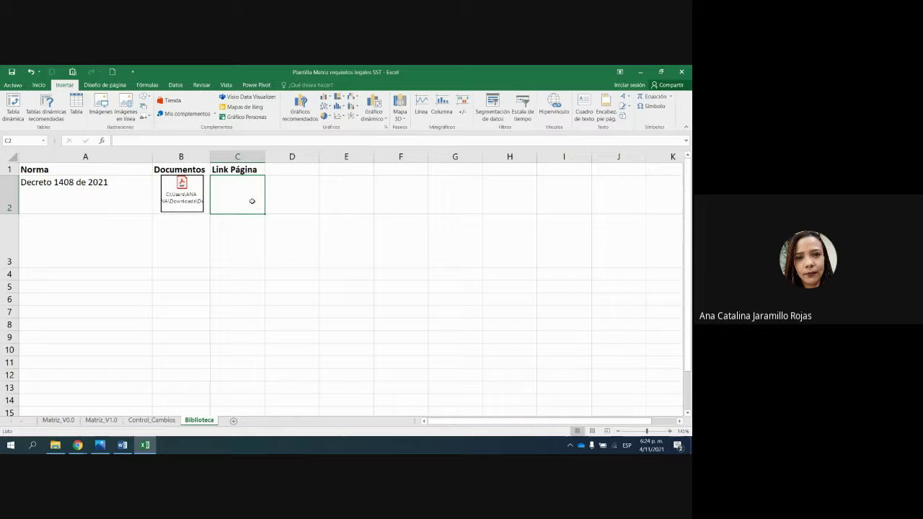
click(364, 258)
click(241, 229)
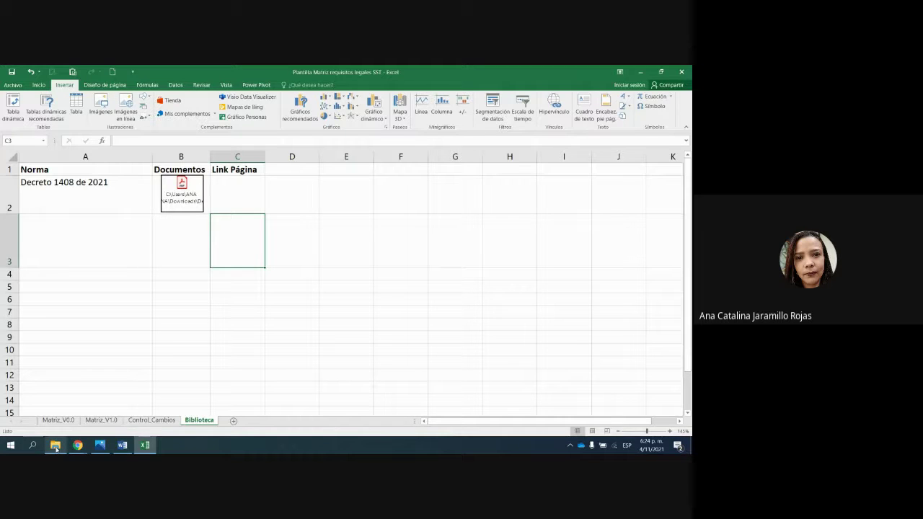
- Open the Descargas folder, cycle between it, the call window and Excel, ending on Excel
click(56, 447)
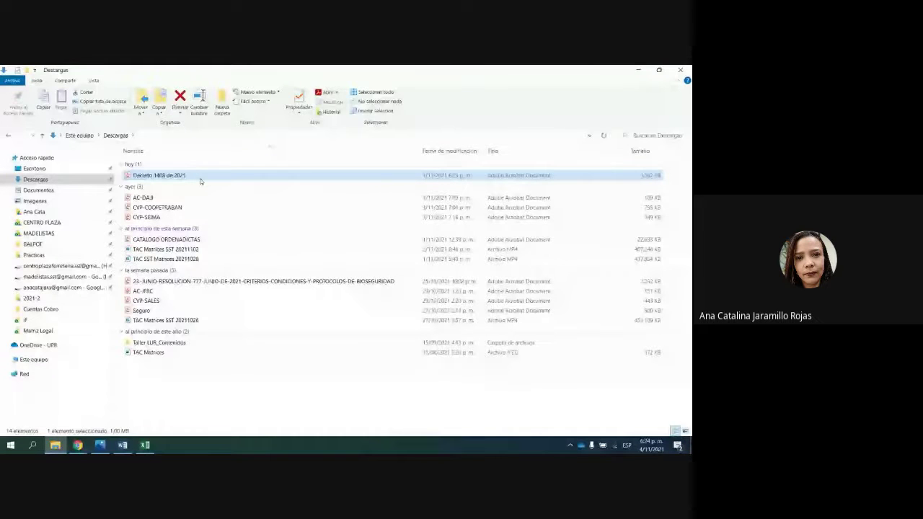
key(alt+Tab)
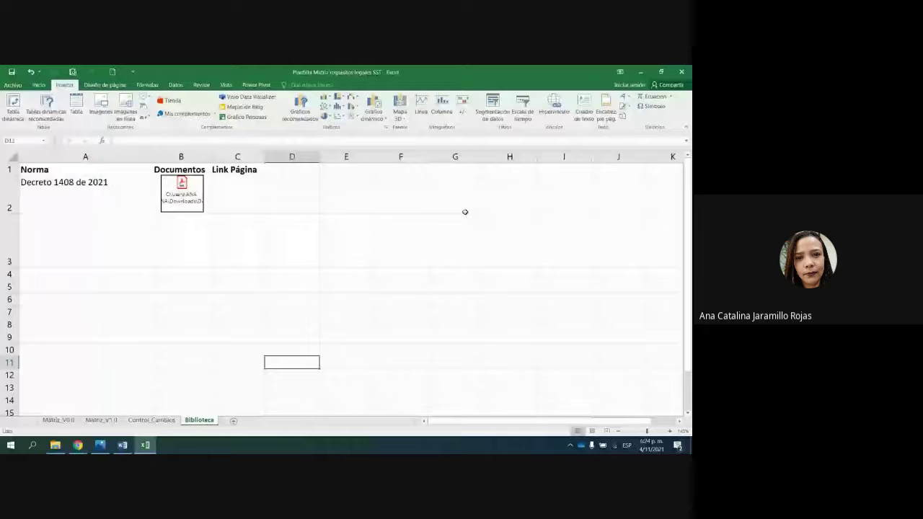
click(509, 239)
key(alt+Tab)
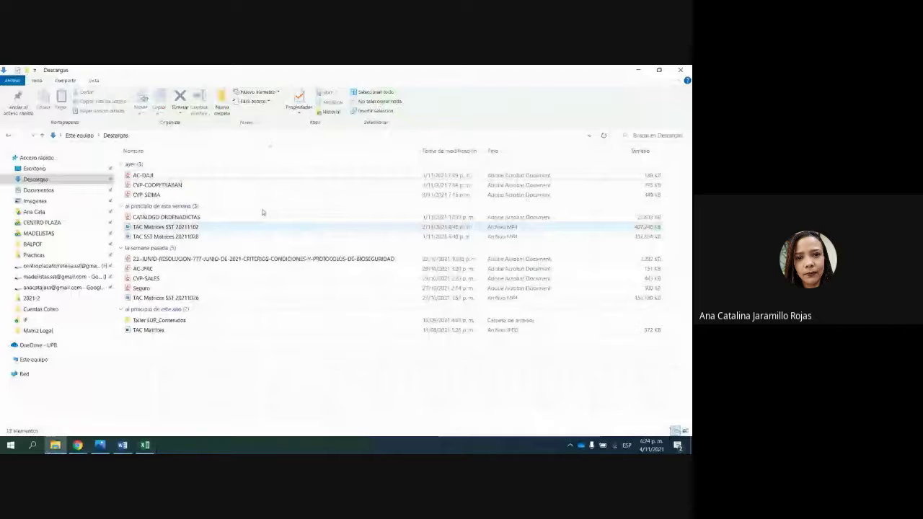
key(alt+Tab)
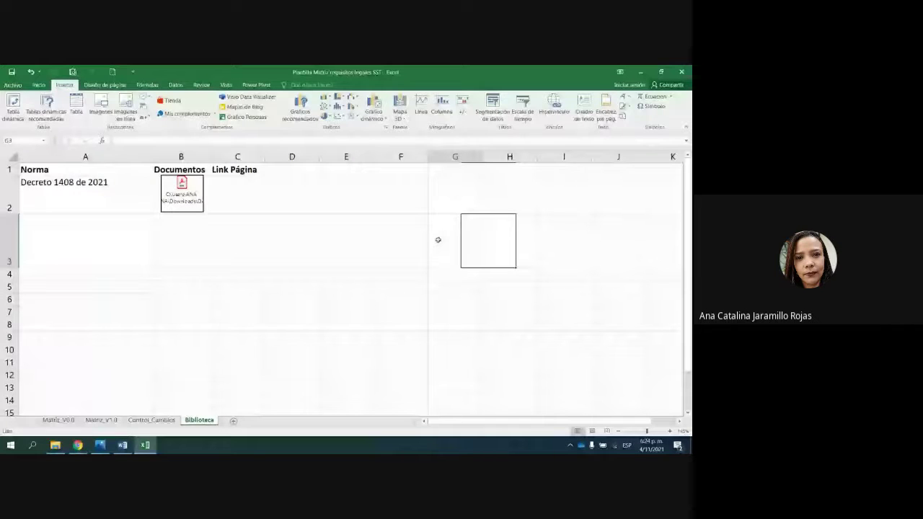
key(alt+Tab)
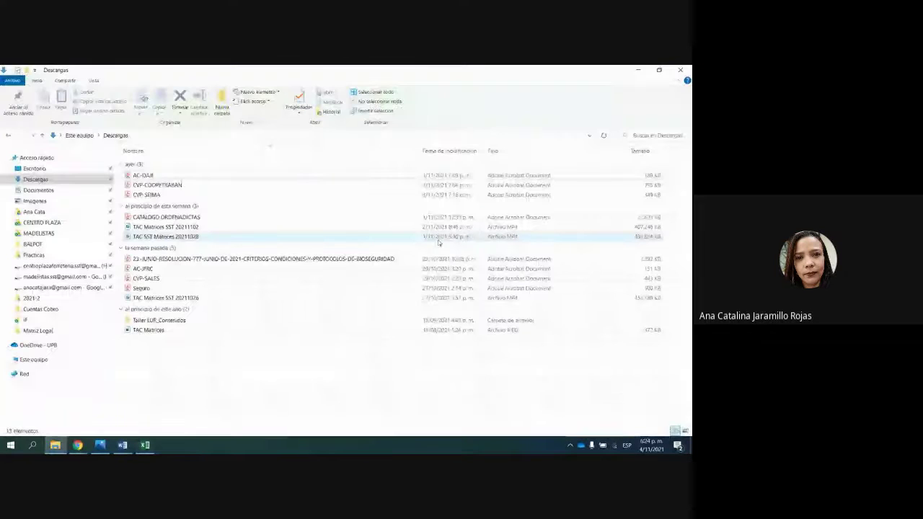
key(alt+Tab)
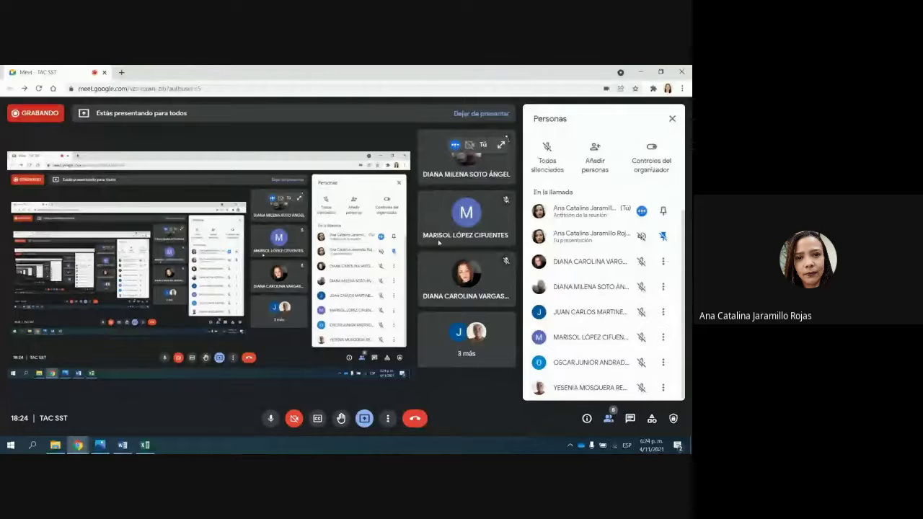
key(alt+Tab)
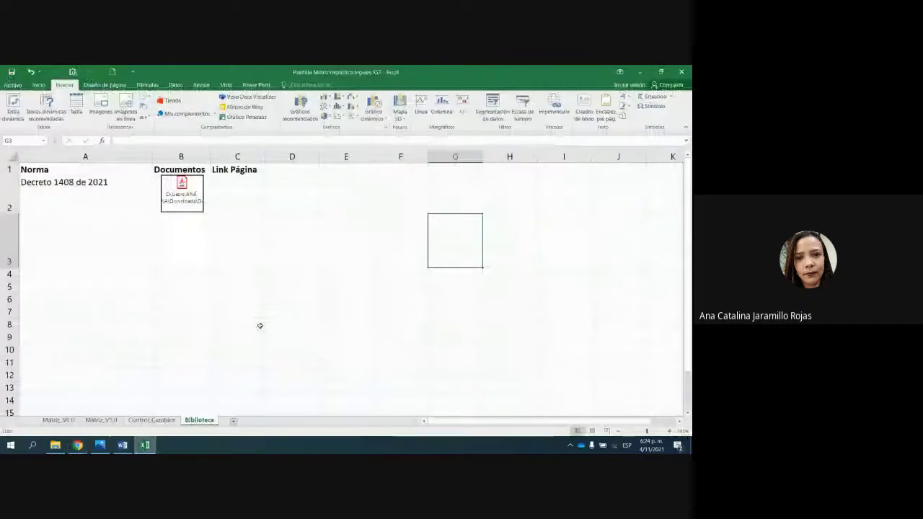
- Select the PDF icon in B2 and open the Decreto 1408 document in Acrobat Reader
click(55, 205)
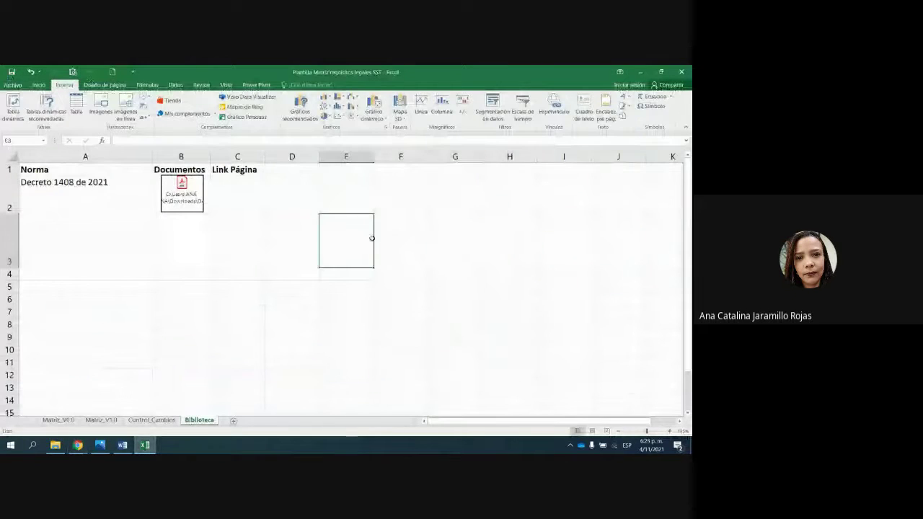
click(267, 198)
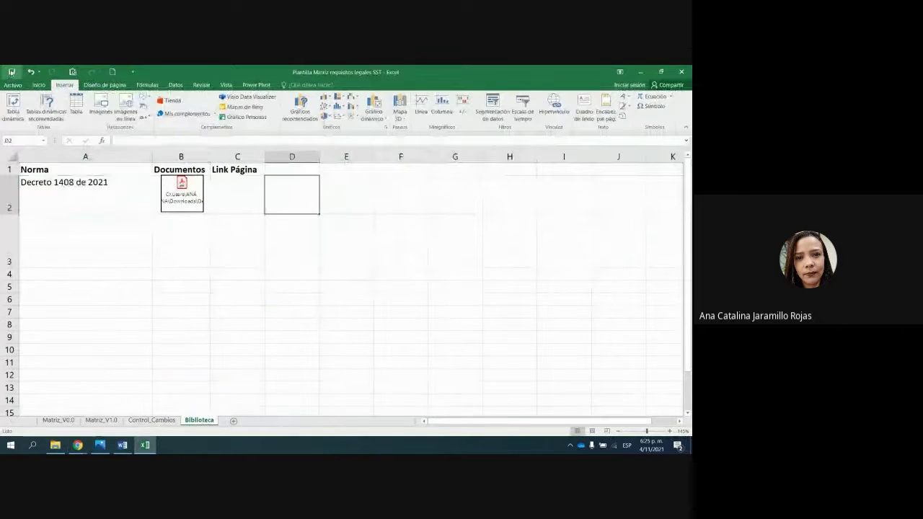
click(402, 243)
double_click(187, 199)
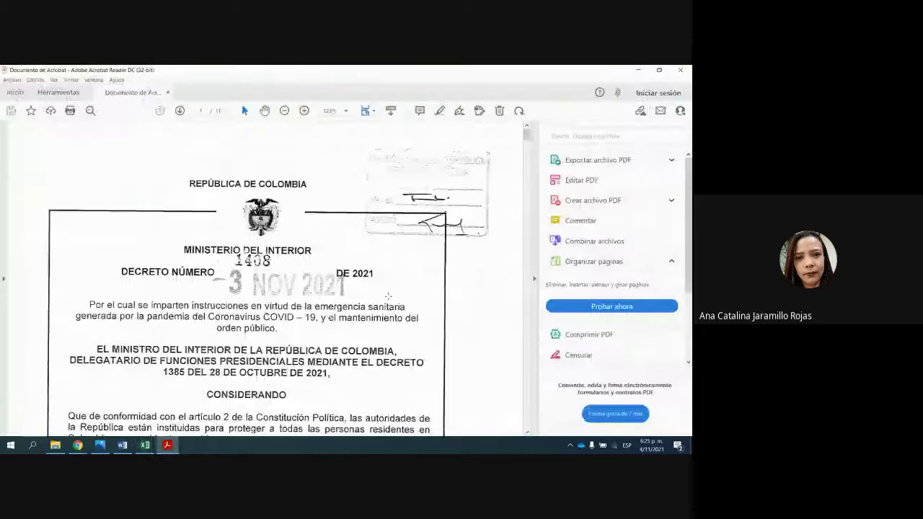
- Scroll through the decree and switch among Descargas, the PDF reader and Excel
scroll(388, 295, down, 10)
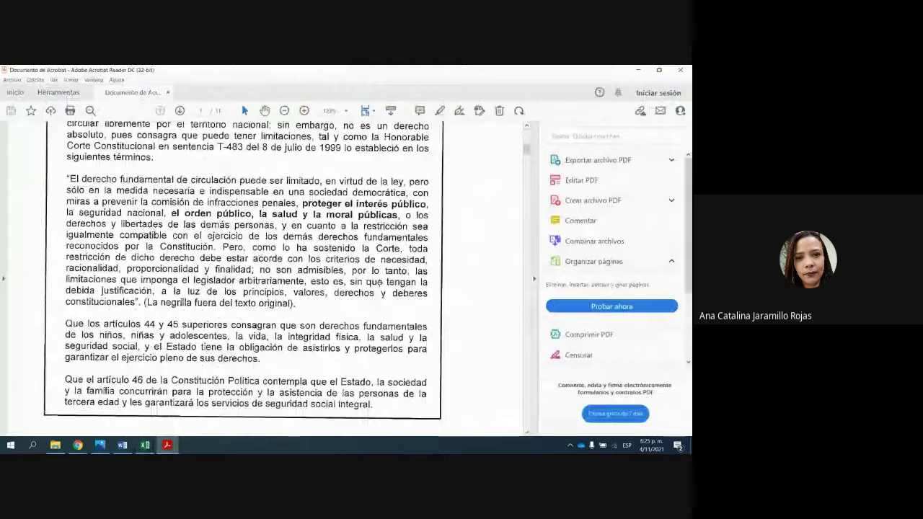
scroll(378, 283, up, 3)
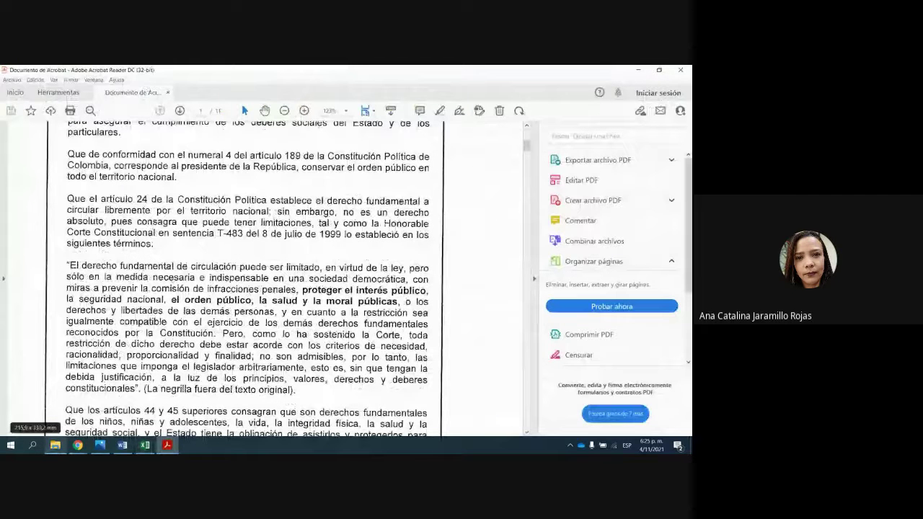
click(55, 445)
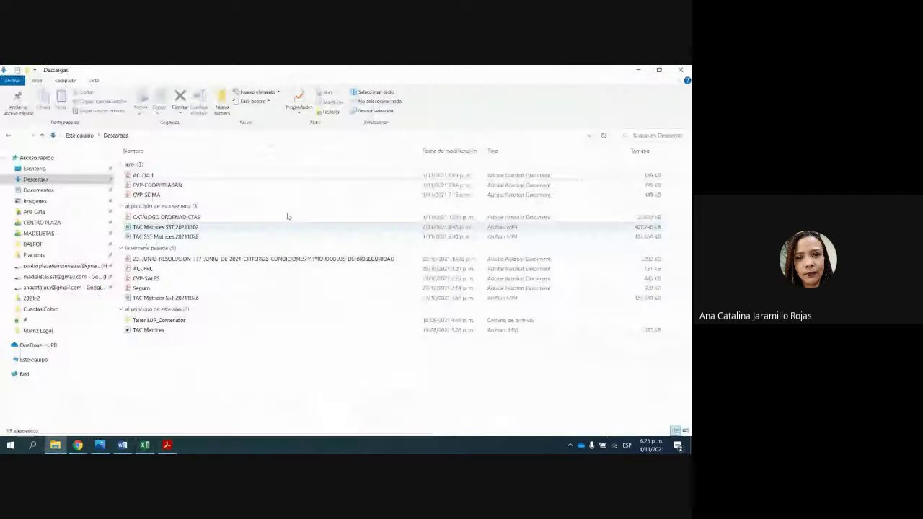
click(168, 442)
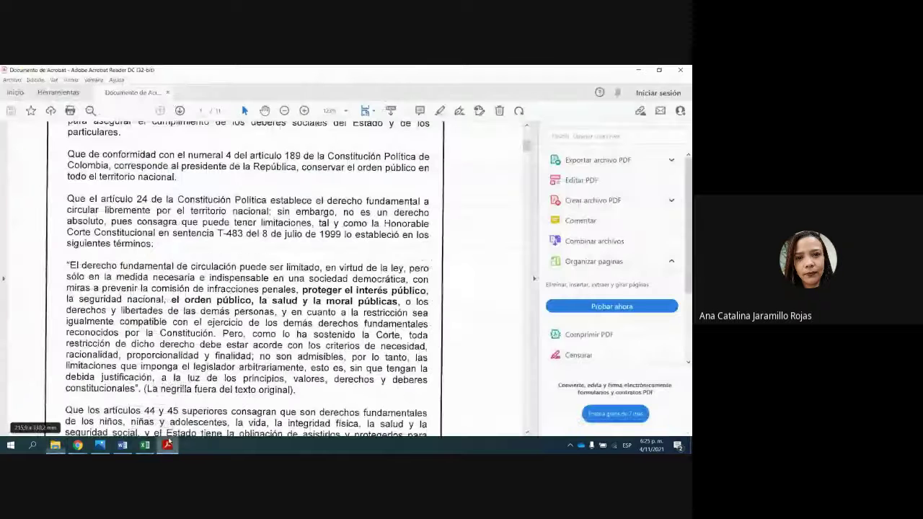
click(168, 442)
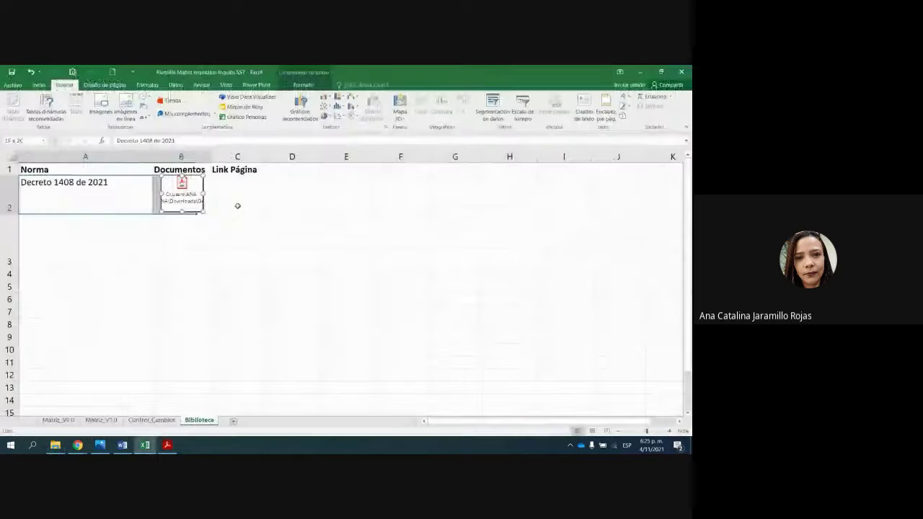
- Return to the decree in Acrobat, scroll to the top and hide the tools pane
click(241, 257)
click(94, 199)
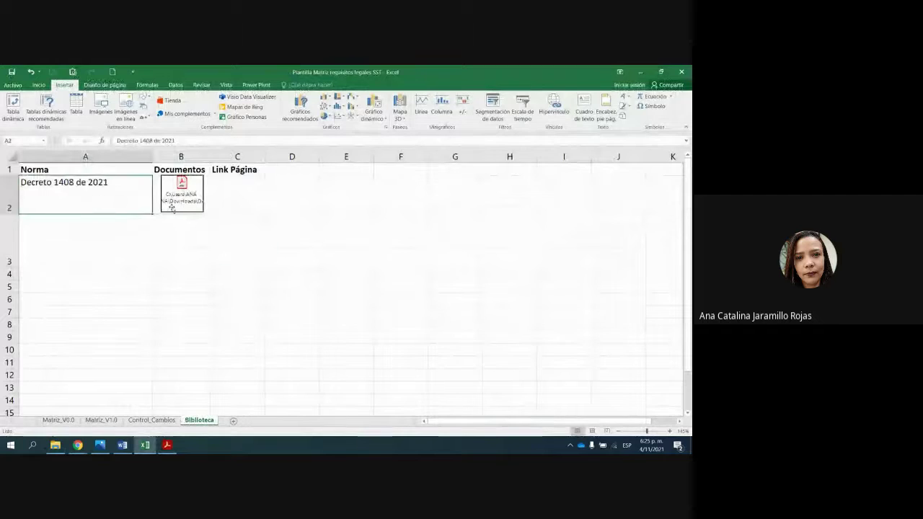
click(173, 450)
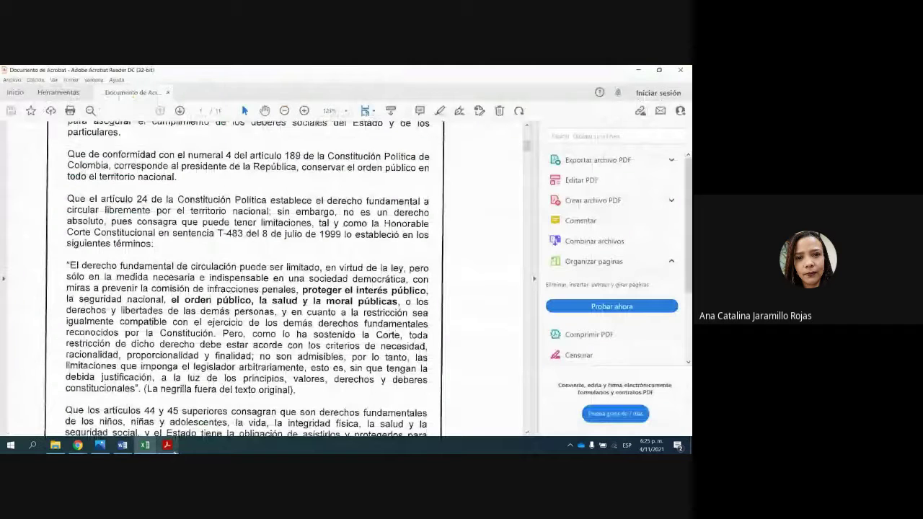
scroll(505, 288, up, 5)
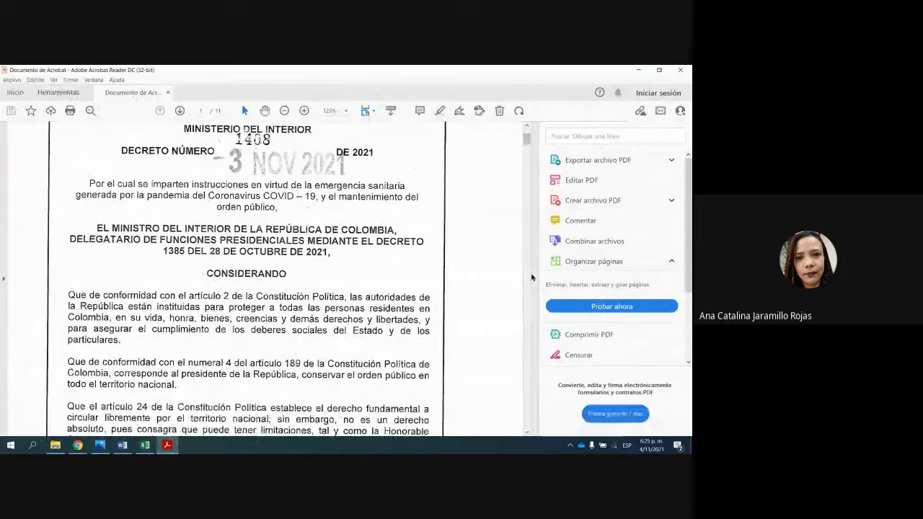
click(533, 279)
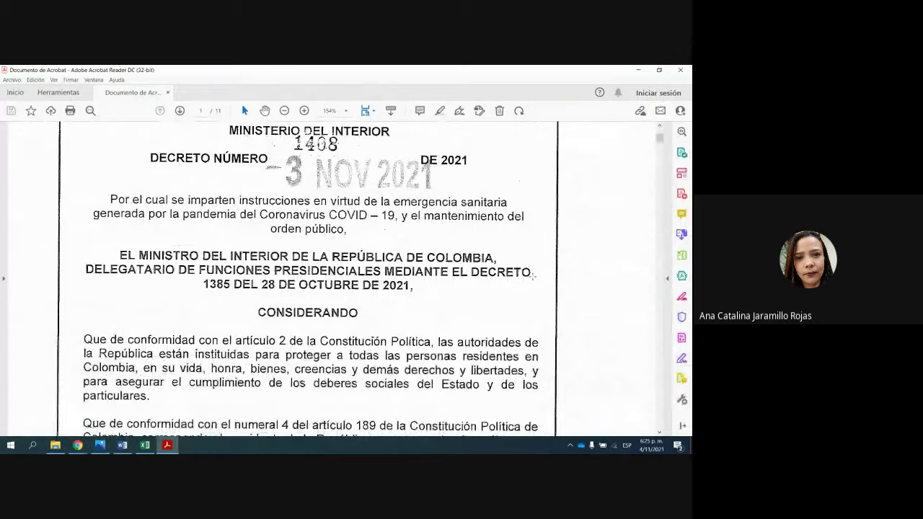
- Back in Excel, select the A2:C3 area and end on empty cell C3
click(146, 446)
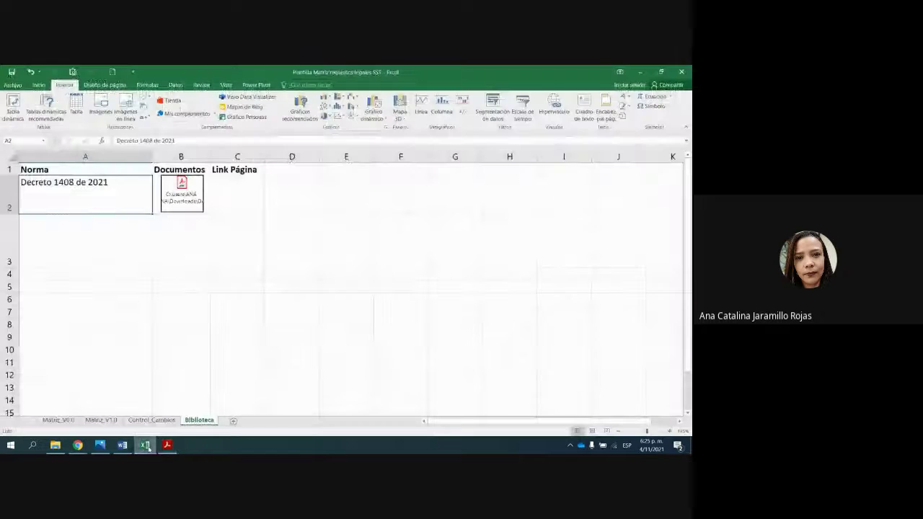
drag(123, 200, 231, 251)
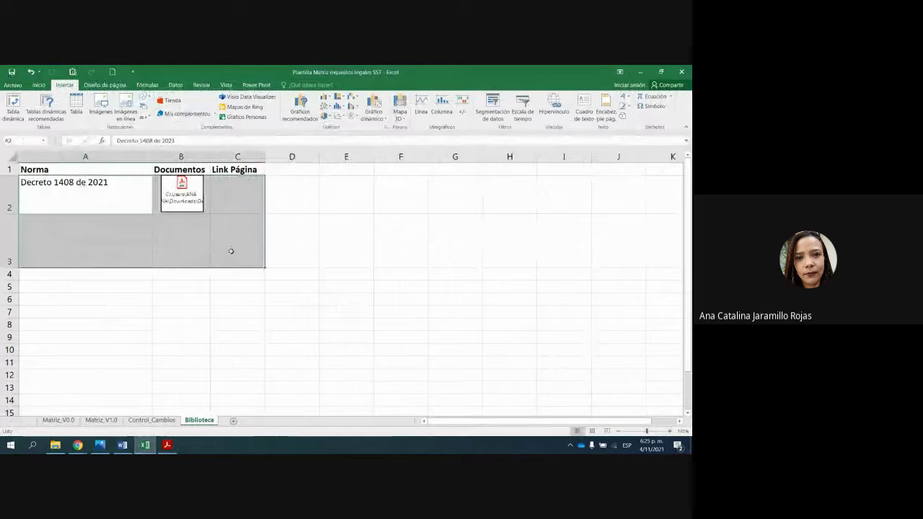
click(231, 251)
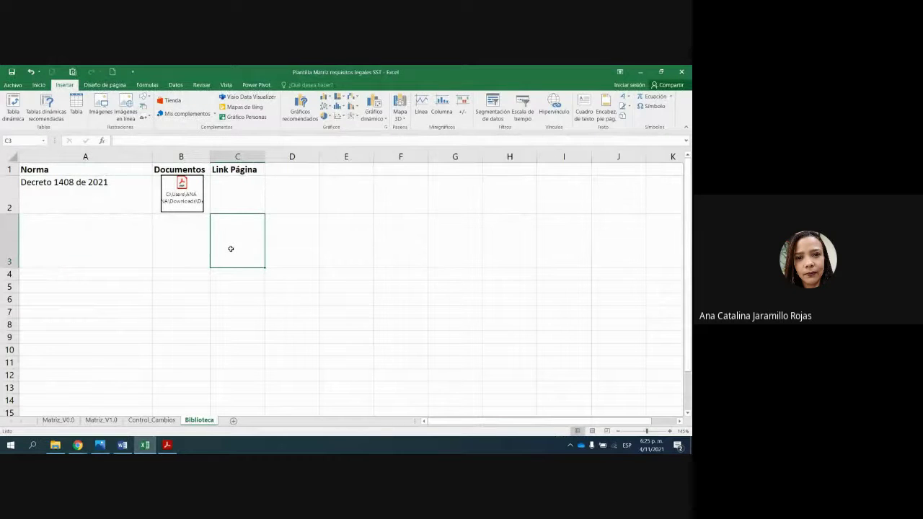
click(222, 203)
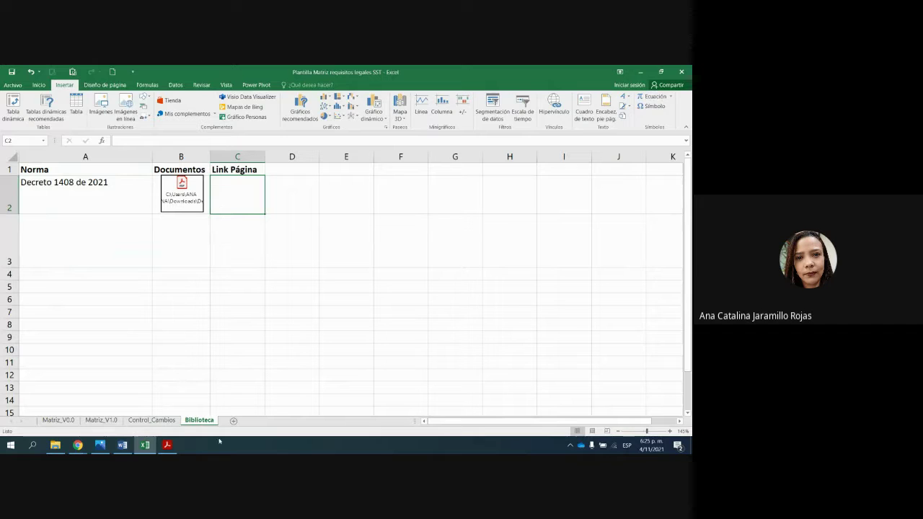
drag(108, 198, 252, 245)
click(251, 245)
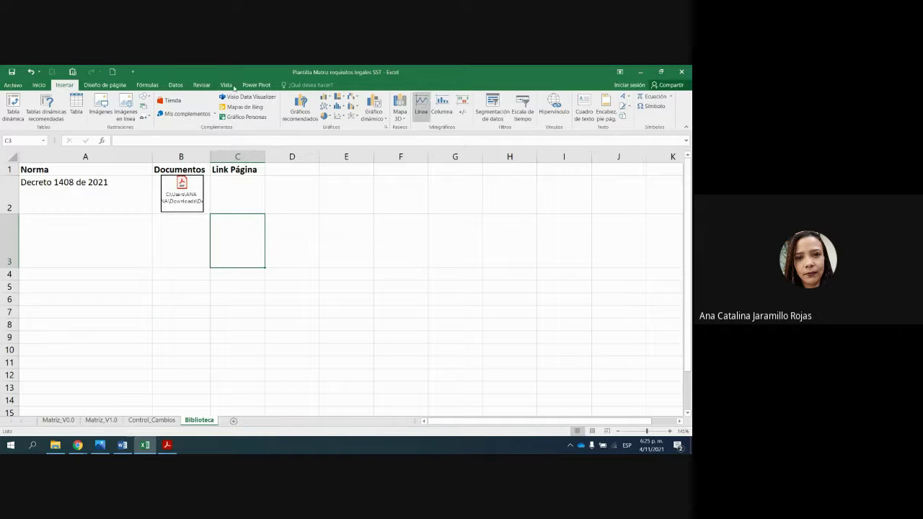
- Embed the Resolución 777 PDF from Descargas as an object shown as an icon
click(624, 116)
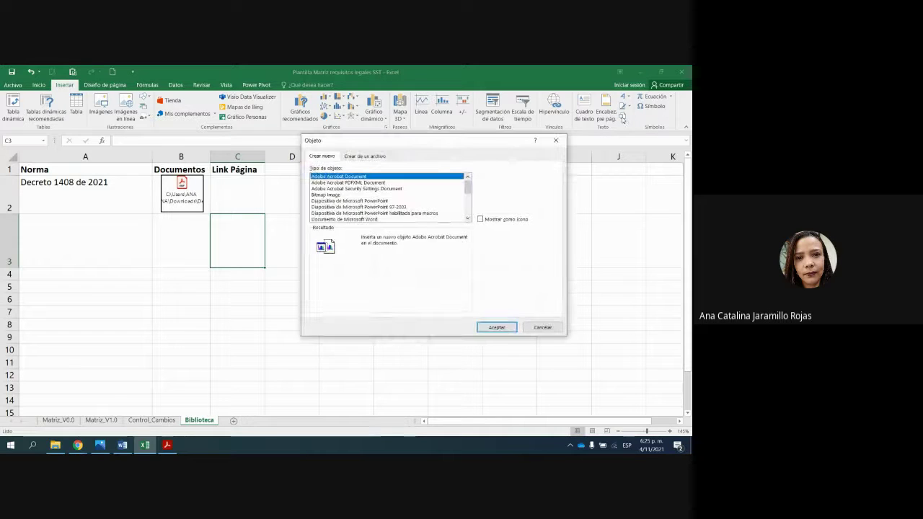
drag(320, 149, 279, 186)
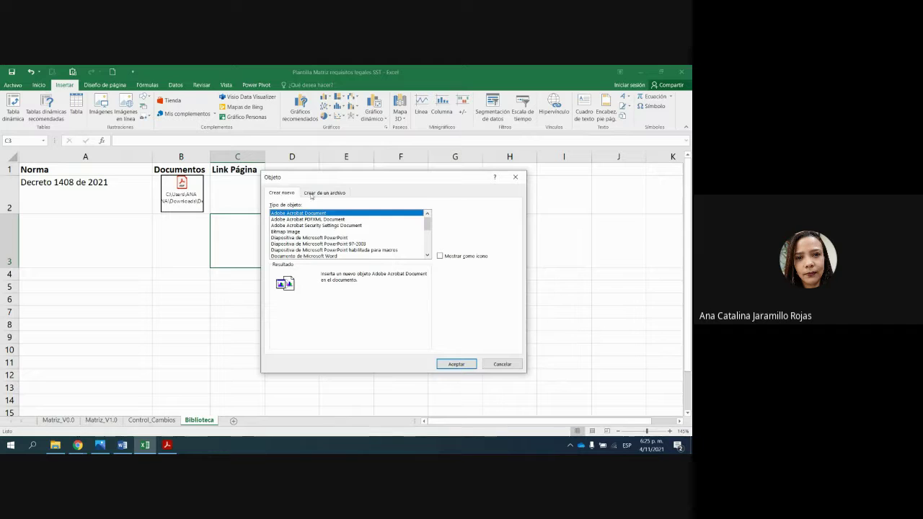
click(327, 194)
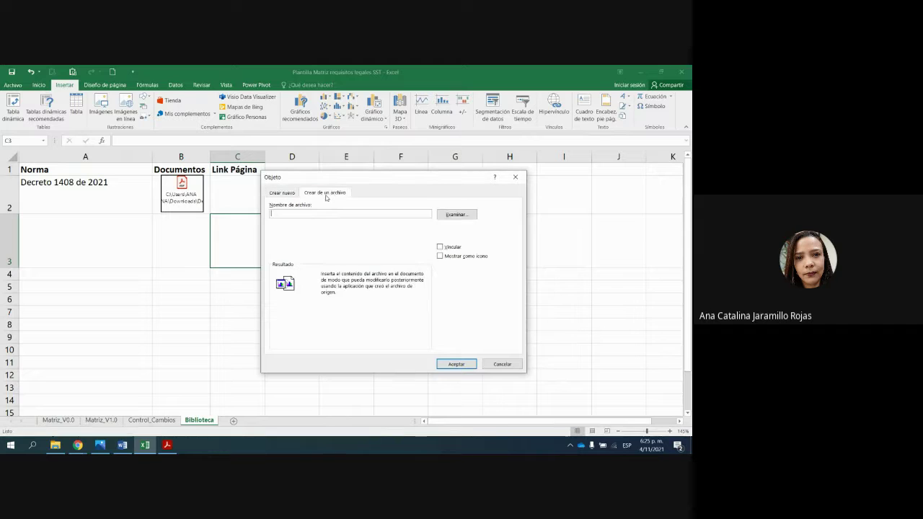
click(468, 218)
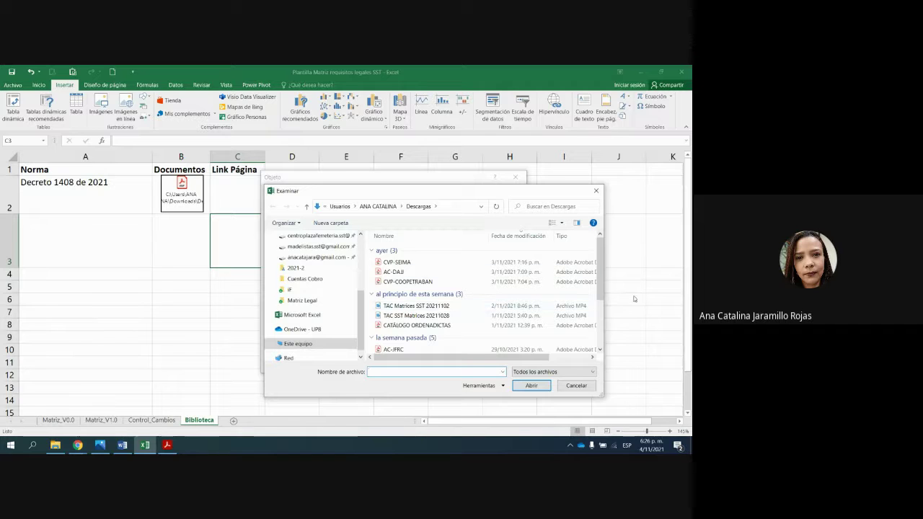
drag(602, 279, 602, 322)
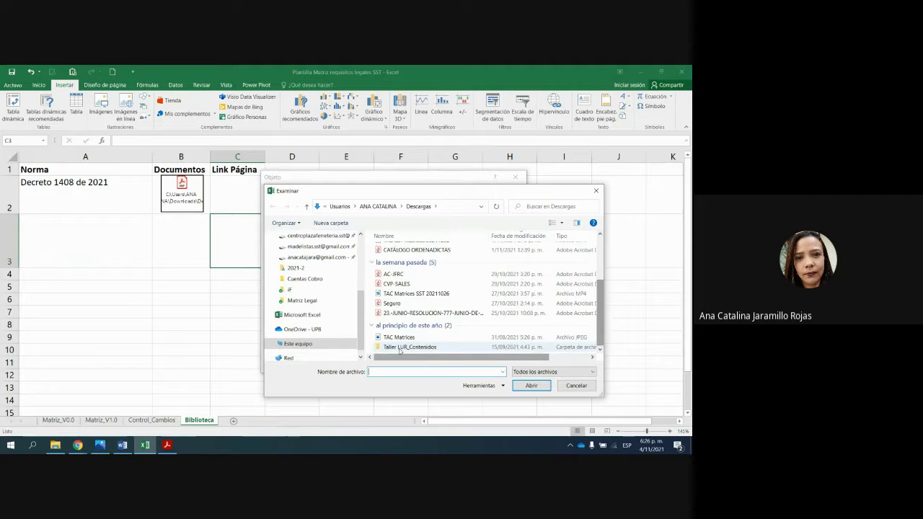
click(443, 315)
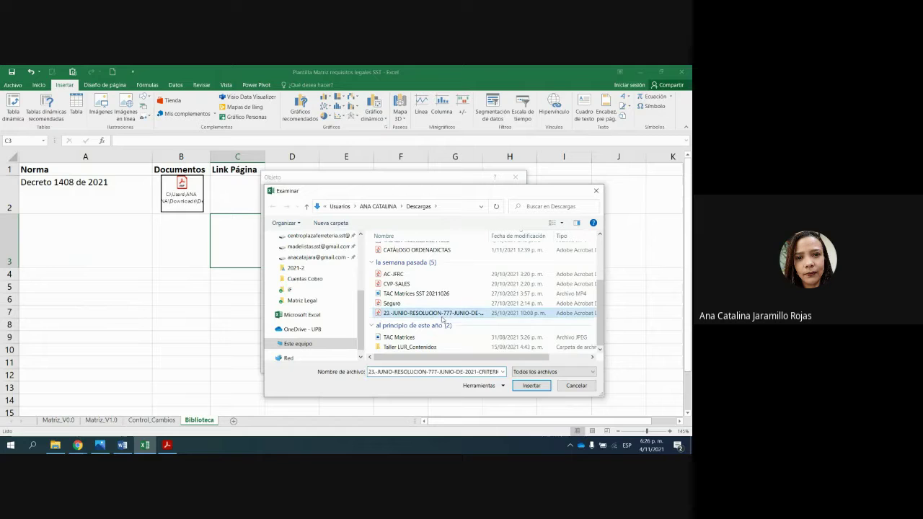
click(531, 386)
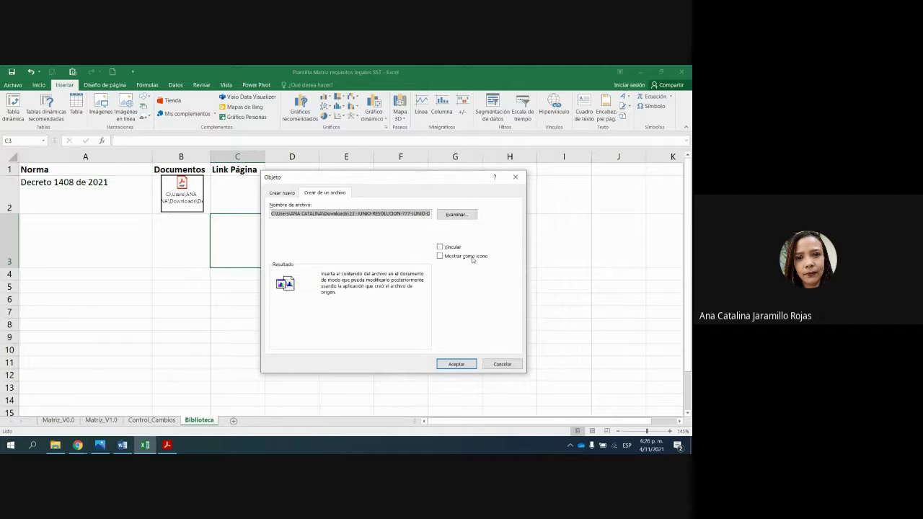
click(473, 257)
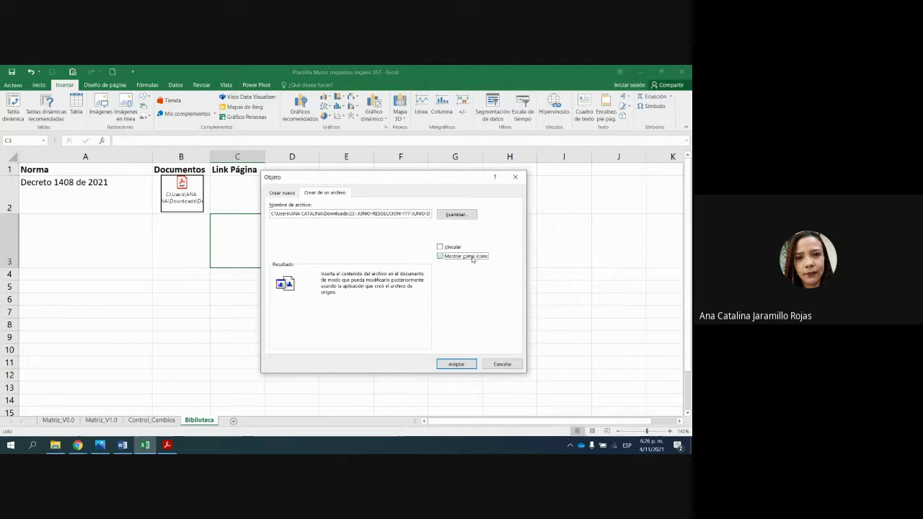
click(466, 364)
- Shrink the new Resolución 777 icon and place it in cell B3
click(469, 353)
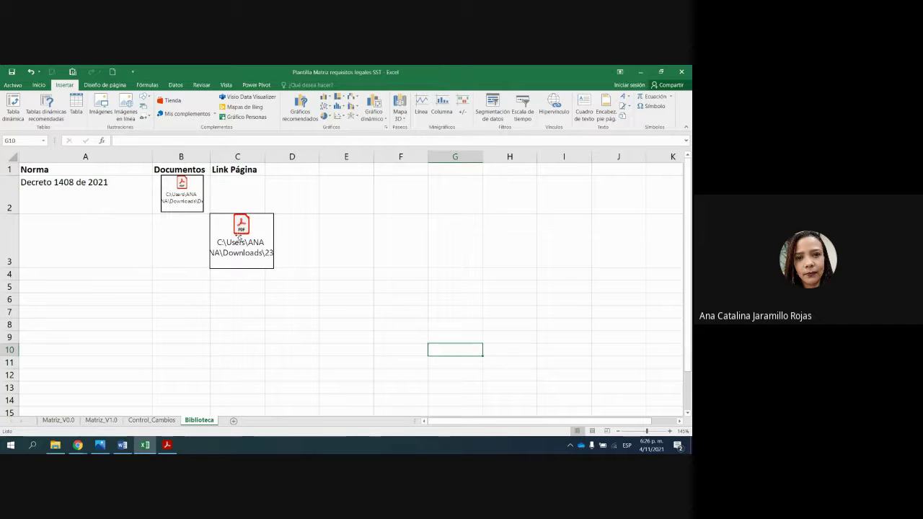
click(269, 272)
drag(269, 272, 209, 258)
click(262, 246)
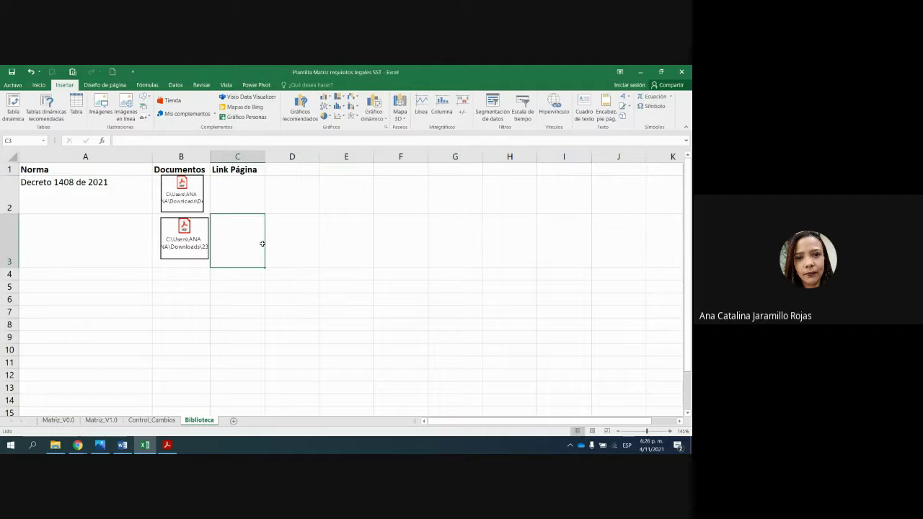
click(55, 445)
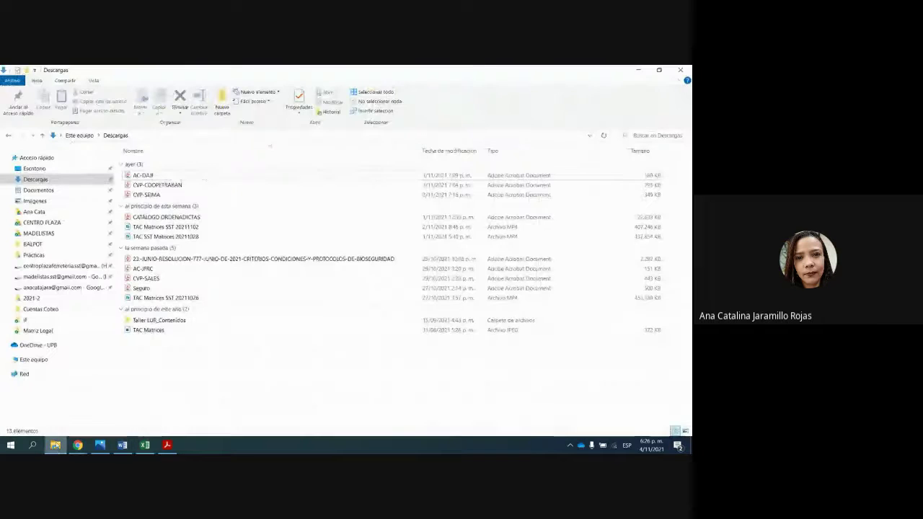
- Navigate IU DIGITAL > Administración SST > TAC's > 2021-09 to the Matriz Legal folder
click(55, 212)
double_click(146, 203)
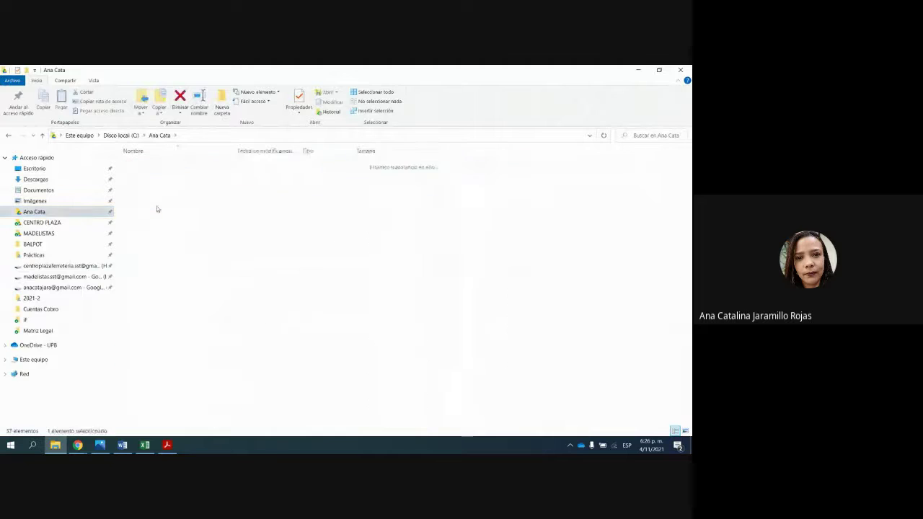
double_click(160, 165)
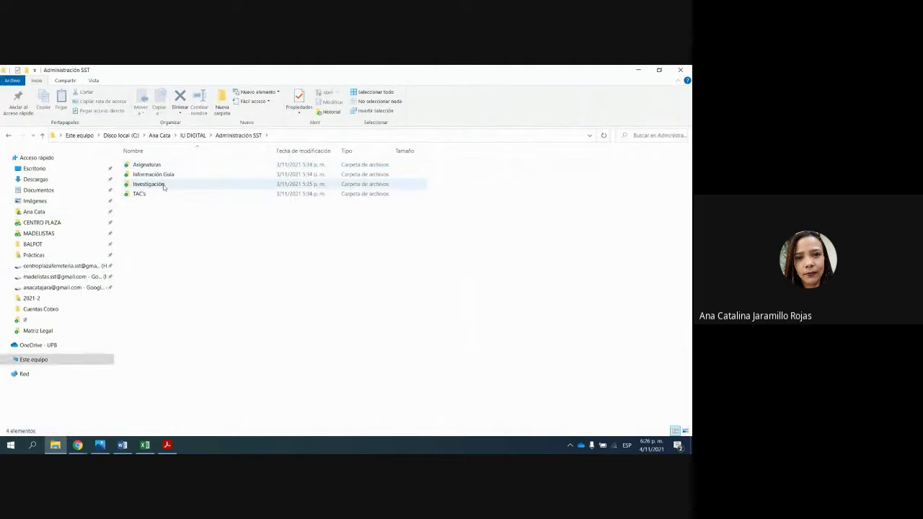
double_click(159, 167)
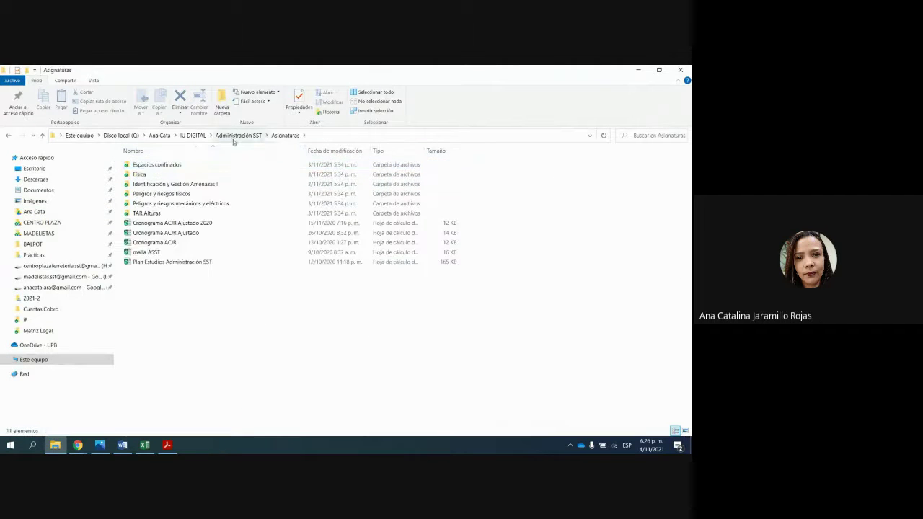
click(238, 135)
double_click(148, 193)
double_click(153, 184)
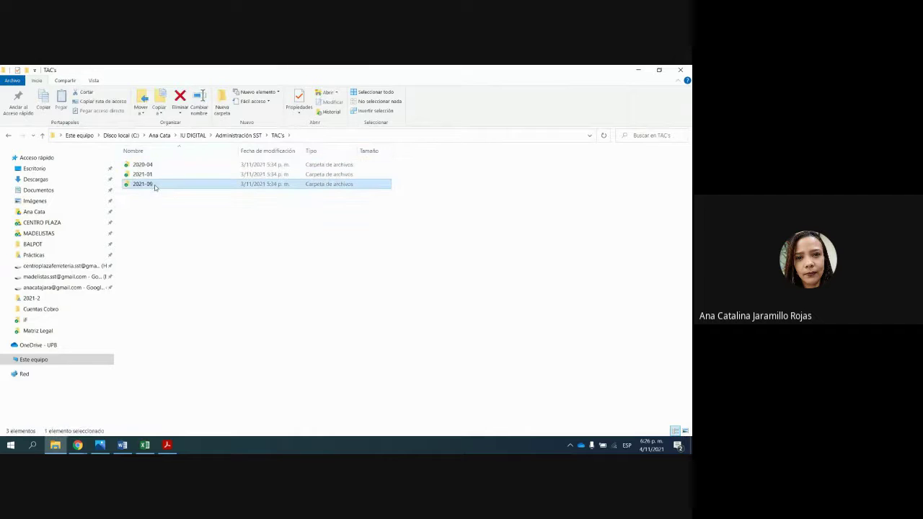
double_click(154, 185)
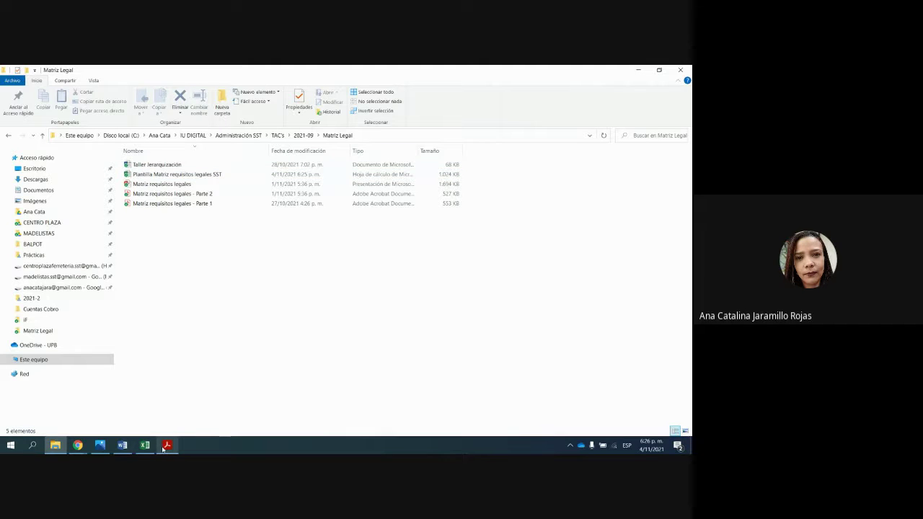
- Select the Plantilla Matriz requisitos legales SST workbook file, then go back to Excel
mouse_move(163, 449)
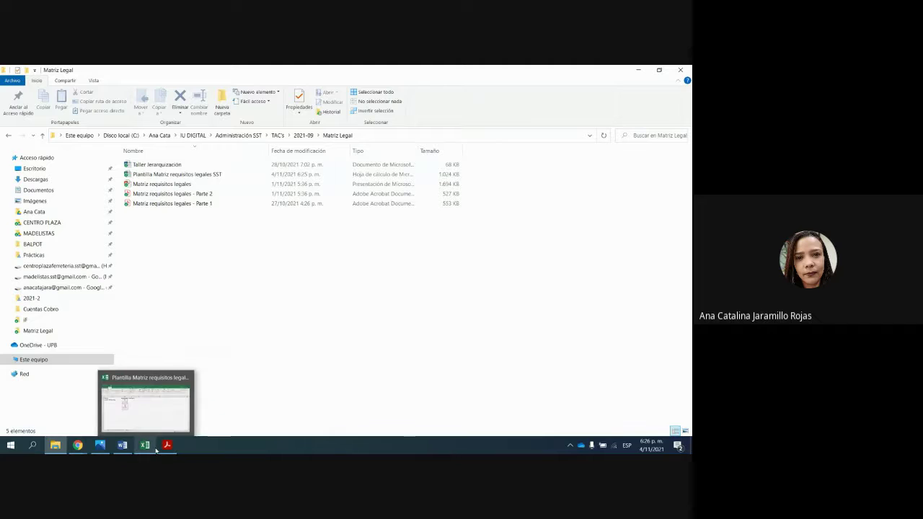
click(145, 445)
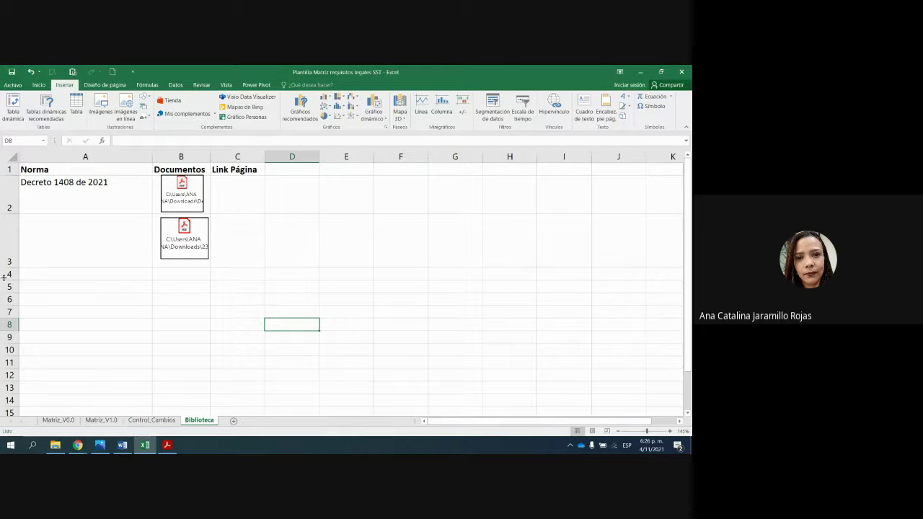
click(56, 446)
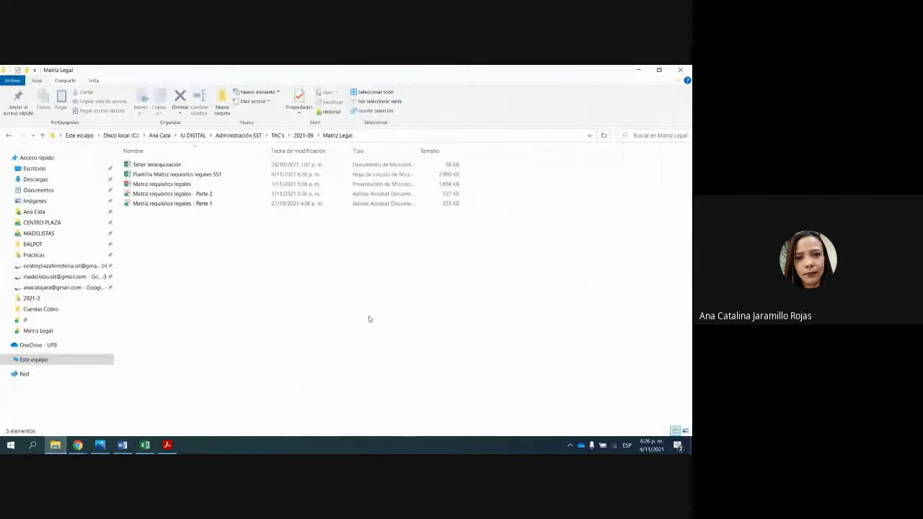
click(217, 174)
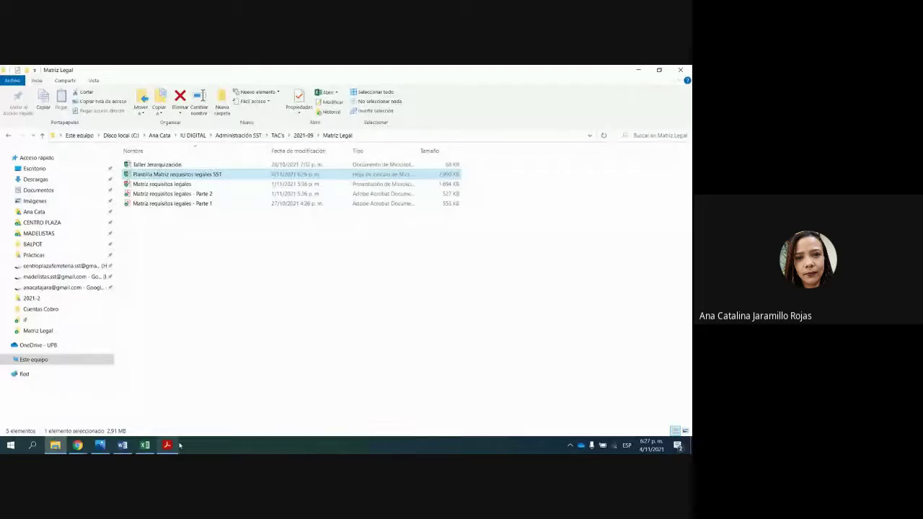
click(145, 445)
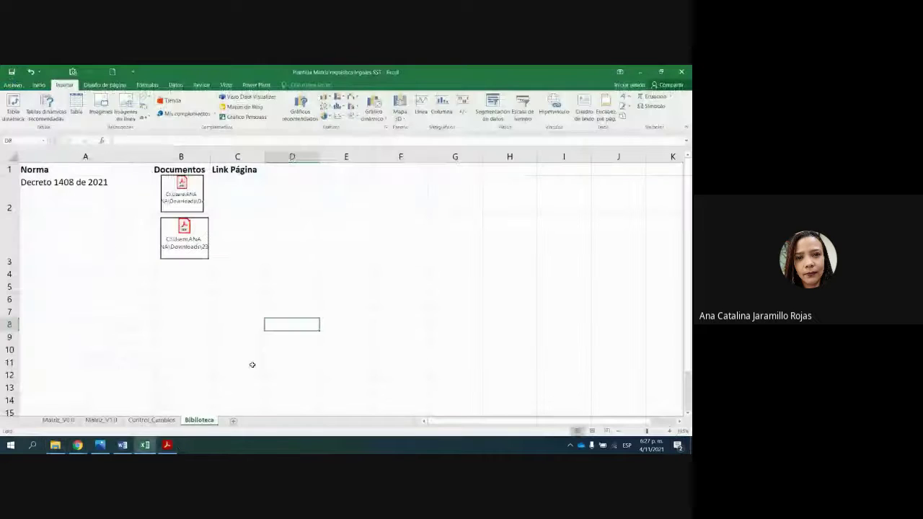
- Make the second embedded PDF icon in B3 slightly smaller
click(208, 258)
mouse_move(207, 258)
mouse_down()
mouse_move(246, 260)
mouse_move(218, 243)
mouse_move(208, 257)
mouse_up()
click(252, 248)
click(197, 245)
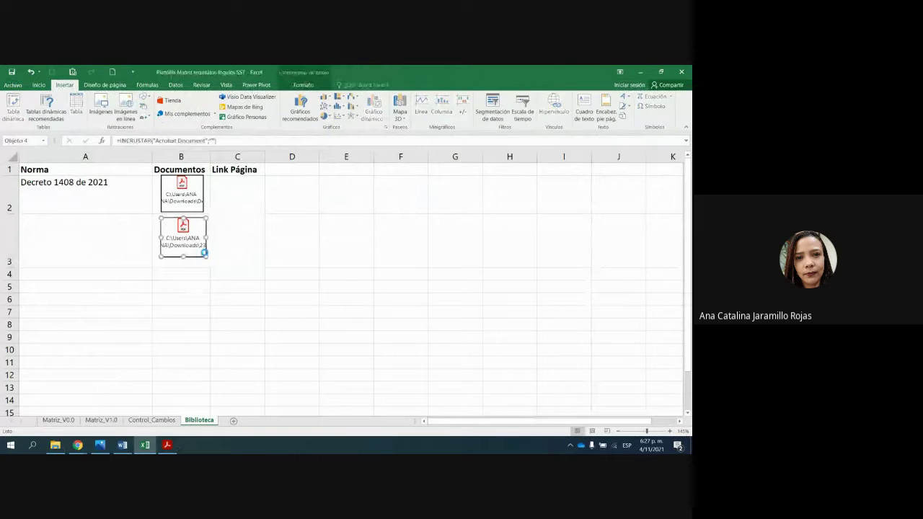
- Close the PowerPoint PDF and Acrobat Reader, then return to the Google Meet call
click(170, 447)
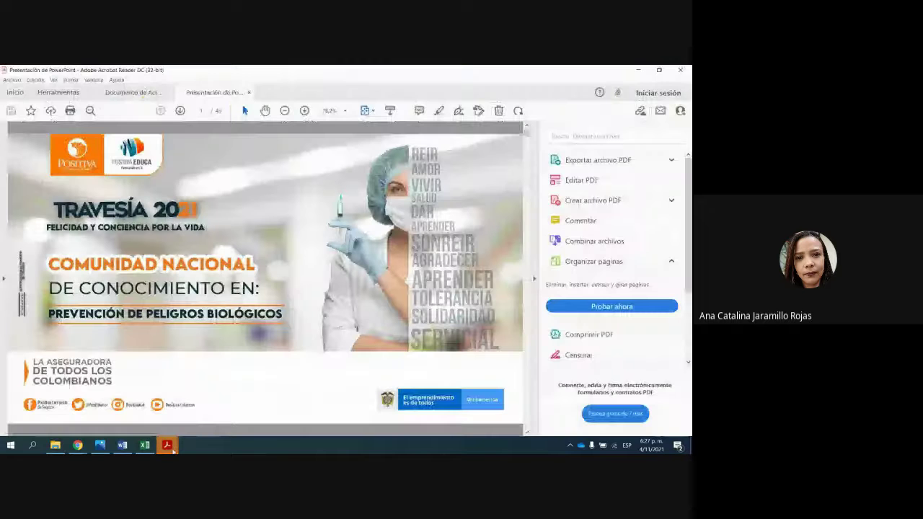
click(535, 278)
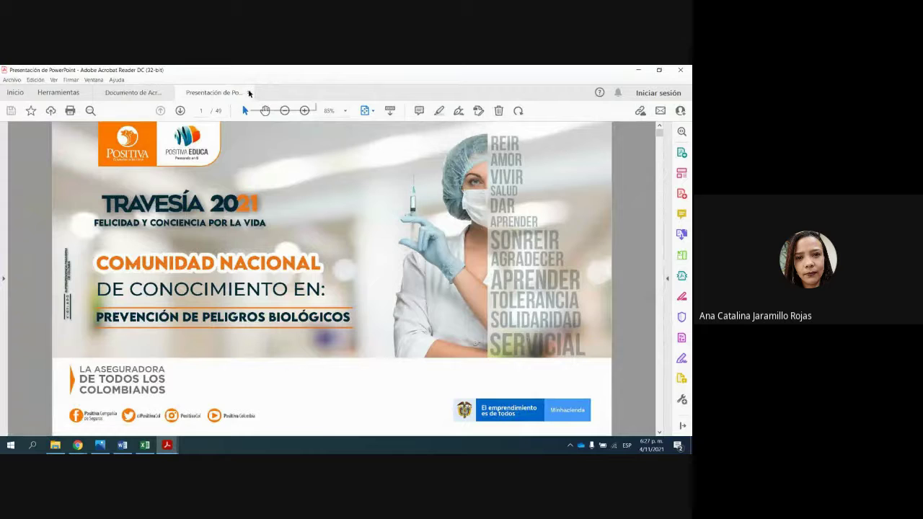
click(249, 92)
key(alt+F4)
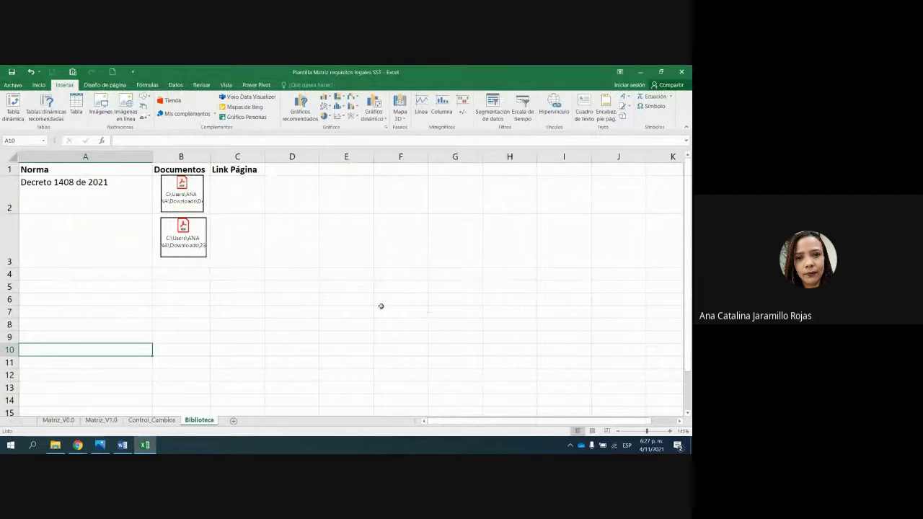
mouse_move(78, 445)
click(326, 398)
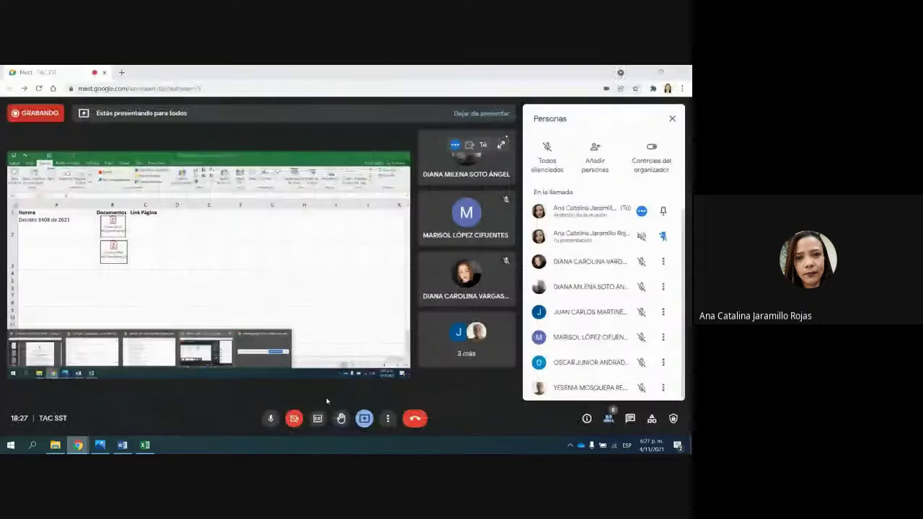